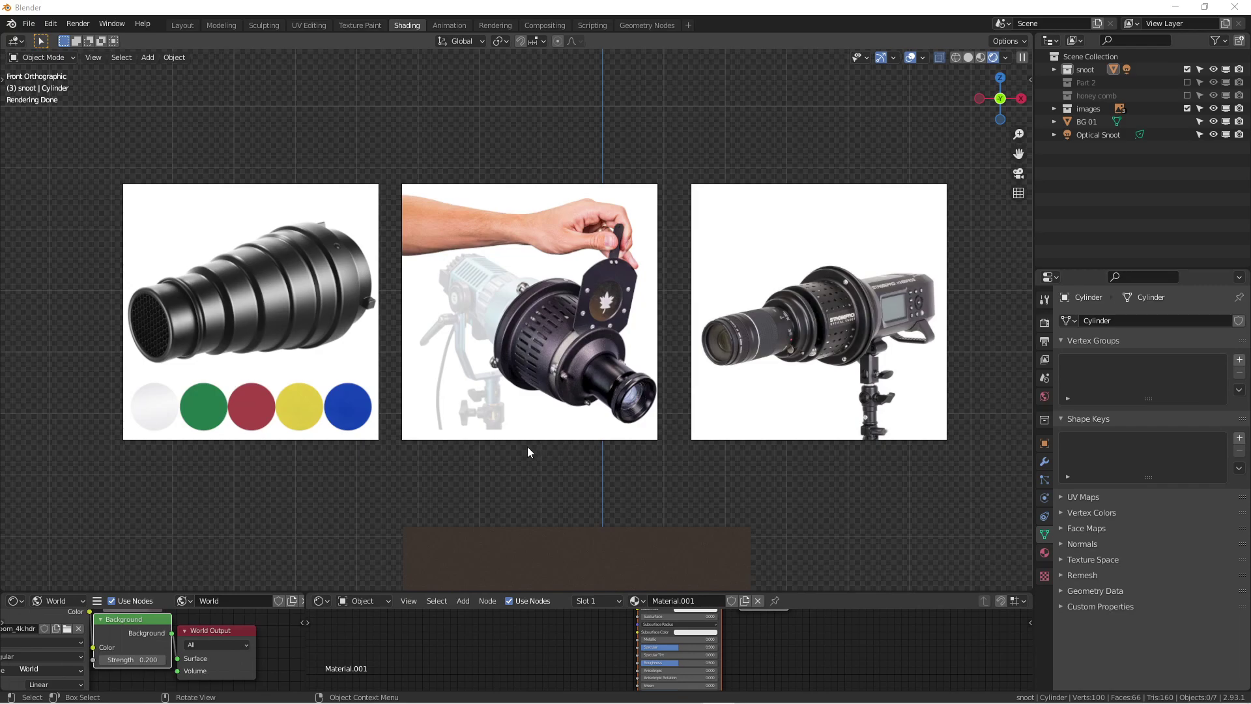
Step: Select the left snoot reference image empty (01.jpg) to show its image-empty settings
{"action": "scroll", "coordinate": [528, 451], "scroll_direction": "down", "scroll_amount": 1}
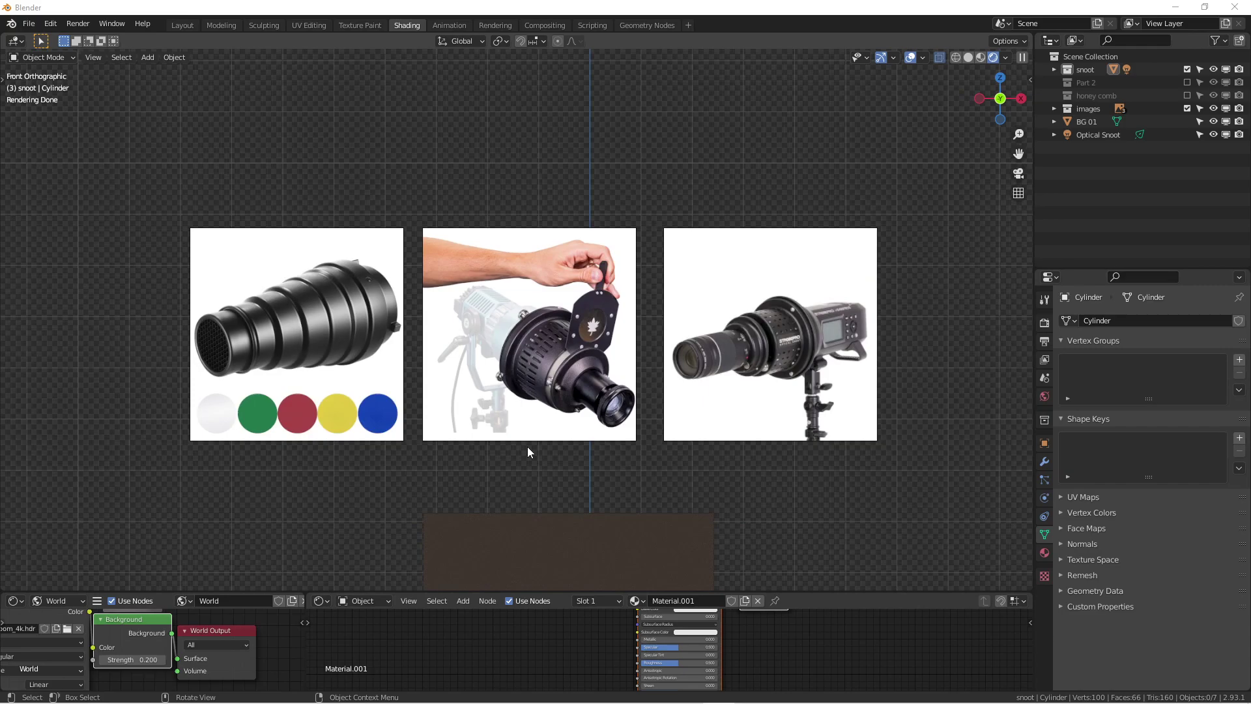
{"action": "scroll", "coordinate": [528, 447], "scroll_direction": "up", "scroll_amount": 1}
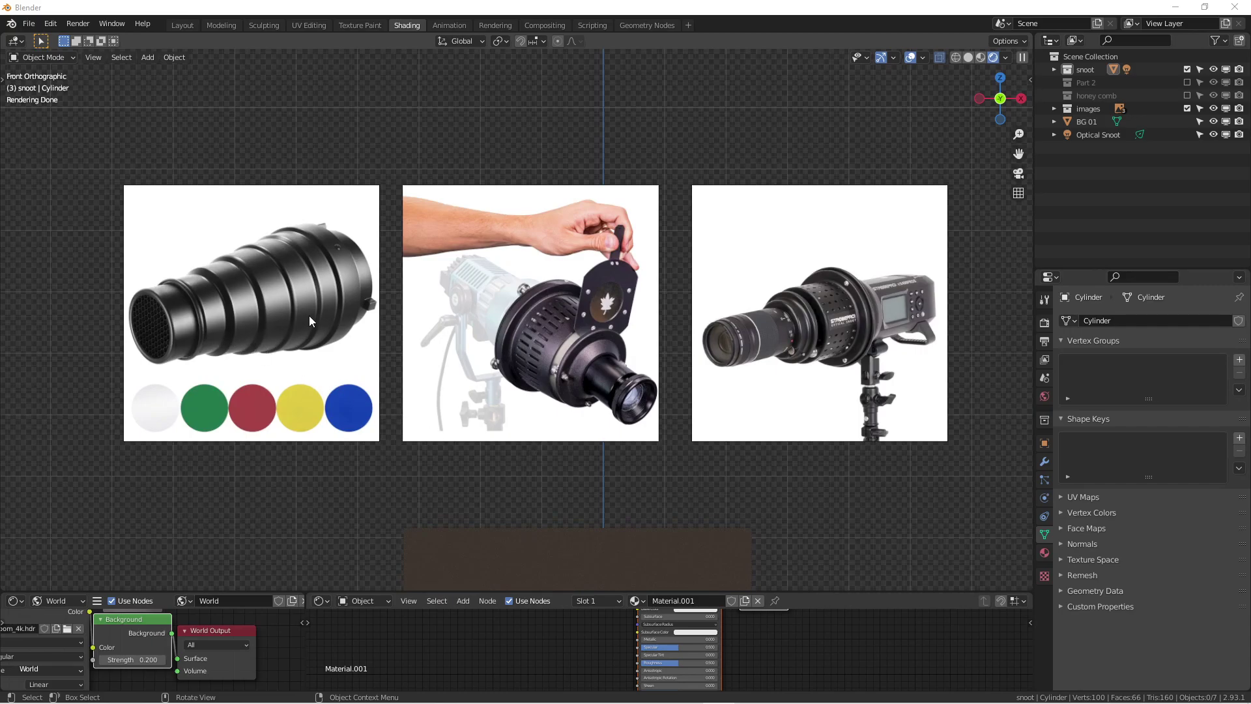
{"action": "left_click", "coordinate": [192, 325]}
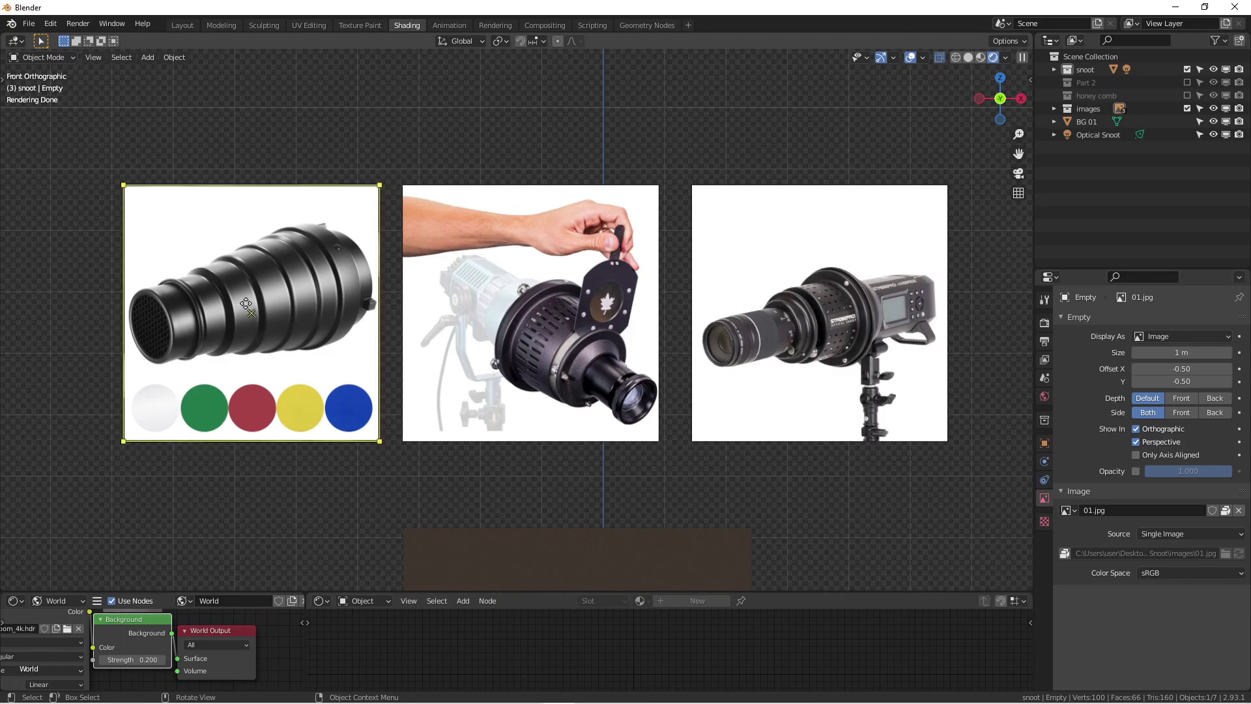
{"action": "scroll", "coordinate": [247, 303], "scroll_direction": "up", "scroll_amount": 1}
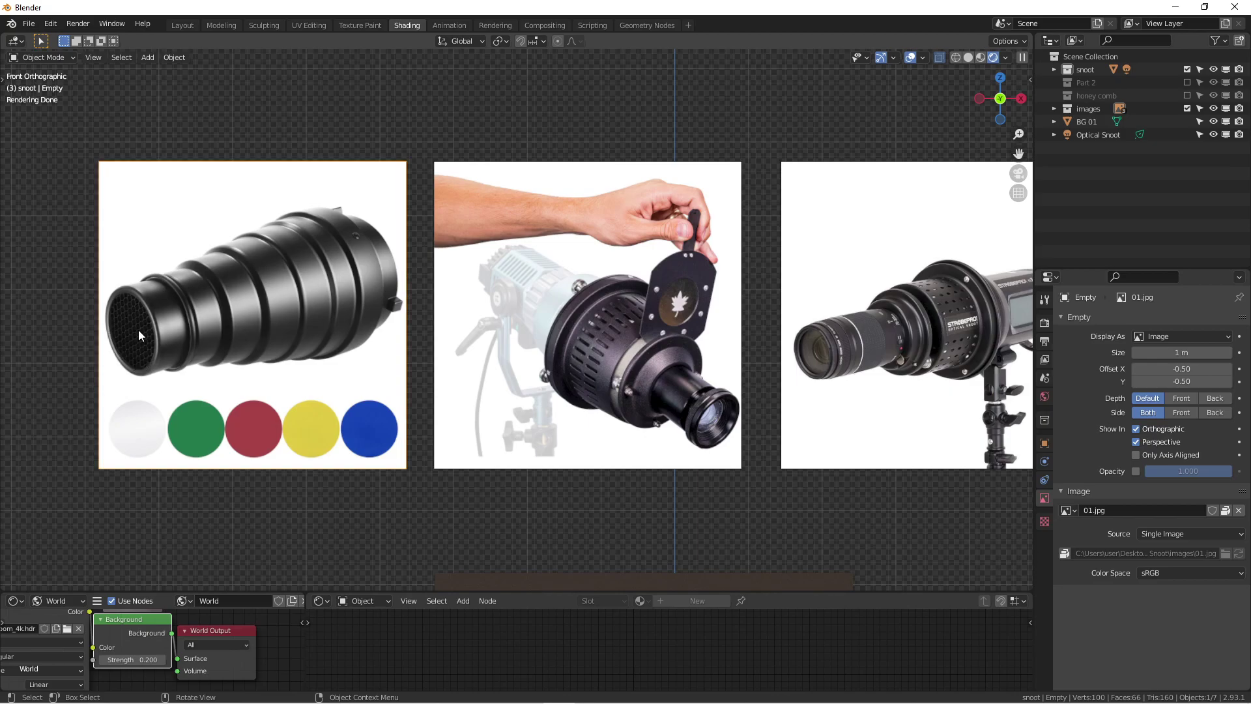
{"action": "scroll", "coordinate": [135, 327], "scroll_direction": "up", "scroll_amount": 5}
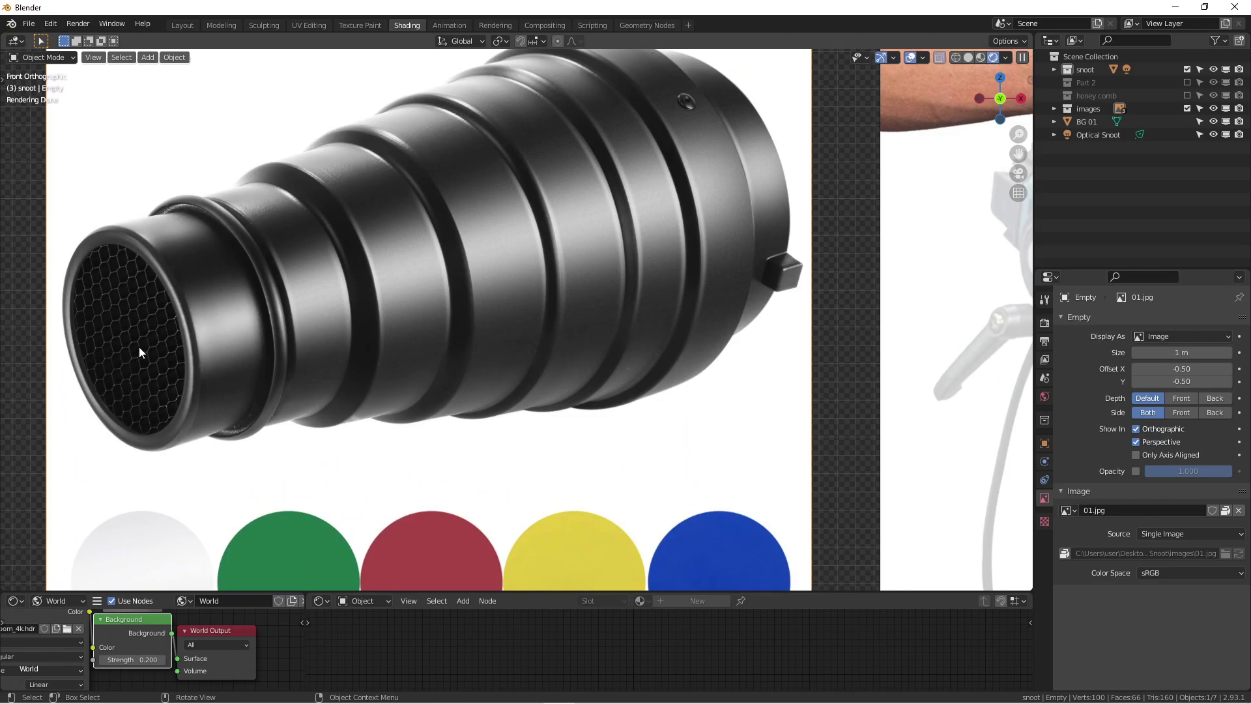
{"action": "scroll", "coordinate": [139, 347], "scroll_direction": "down", "scroll_amount": 2}
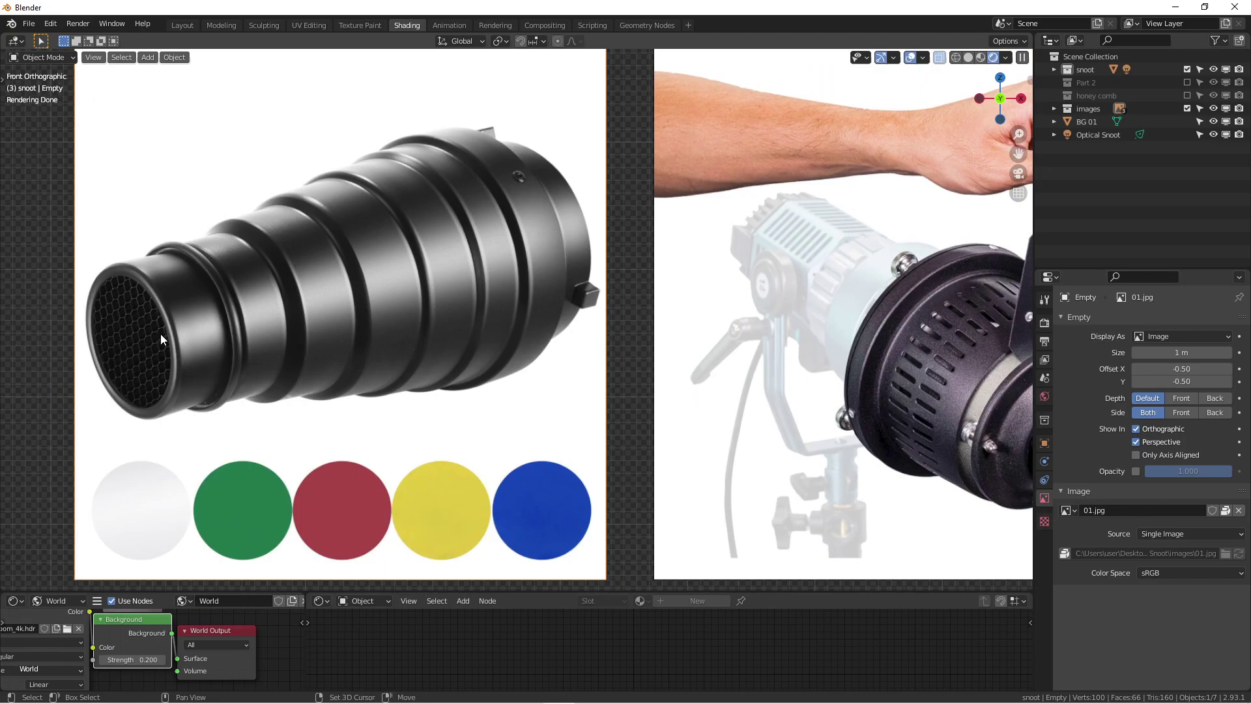
{"action": "middle_click_drag", "start_coordinate": [160, 334], "coordinate": [203, 327], "text": "shift"}
{"action": "scroll", "coordinate": [198, 330], "scroll_direction": "down", "scroll_amount": 1}
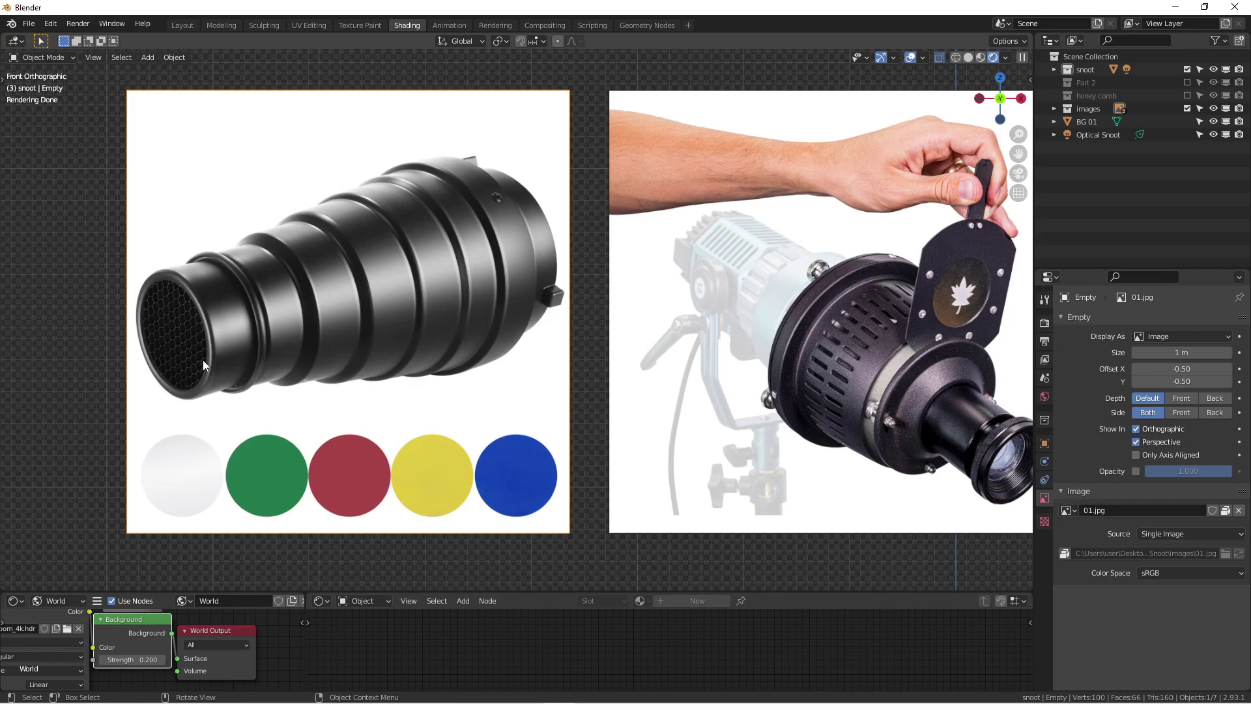
{"action": "scroll", "coordinate": [195, 368], "scroll_direction": "down", "scroll_amount": 1}
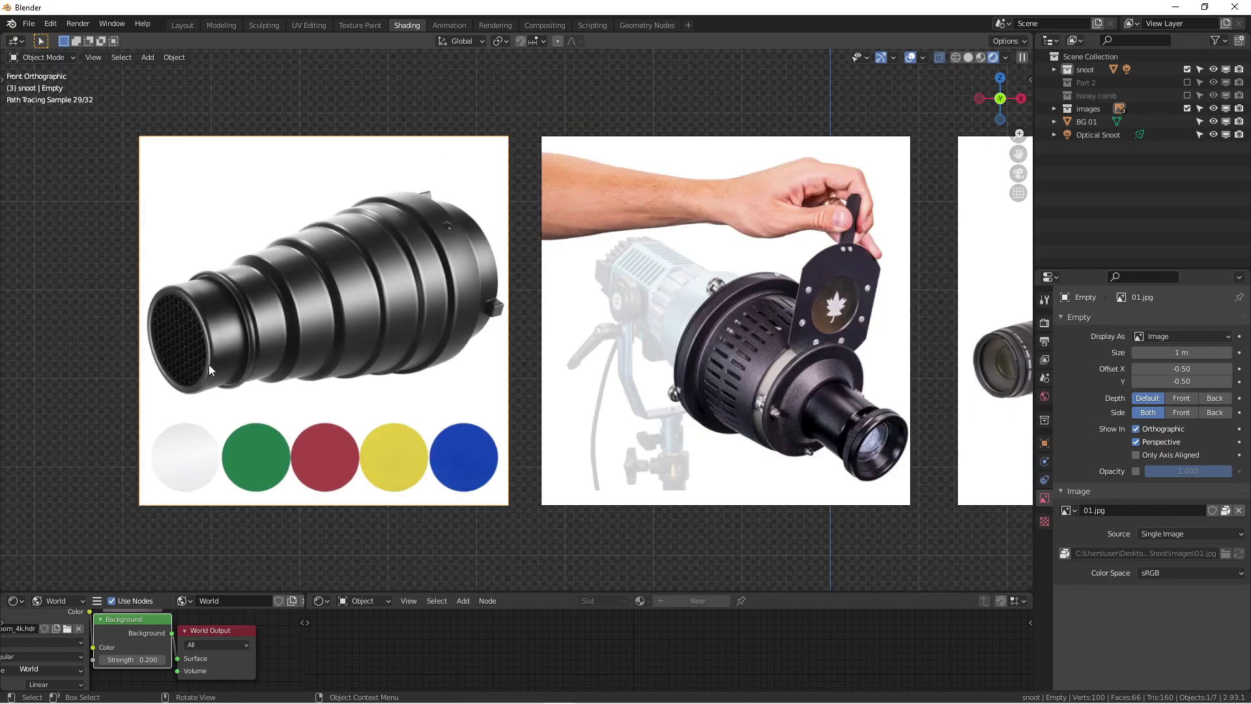
{"action": "scroll", "coordinate": [209, 364], "scroll_direction": "down", "scroll_amount": 2}
{"action": "middle_click_drag", "start_coordinate": [214, 361], "coordinate": [274, 416], "text": "shift"}
{"action": "scroll", "coordinate": [274, 416], "scroll_direction": "up", "scroll_amount": 3}
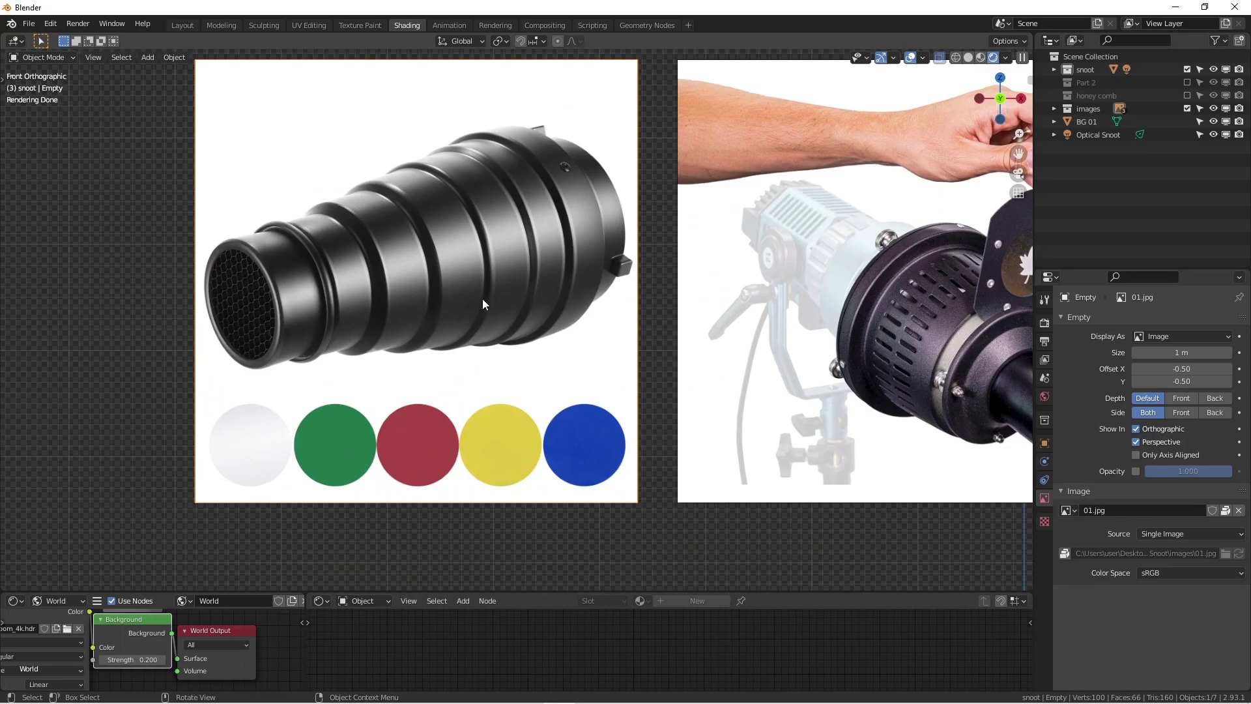
{"action": "scroll", "coordinate": [238, 333], "scroll_direction": "down", "scroll_amount": 3}
{"action": "middle_click_drag", "start_coordinate": [366, 327], "coordinate": [330, 353], "text": "shift"}
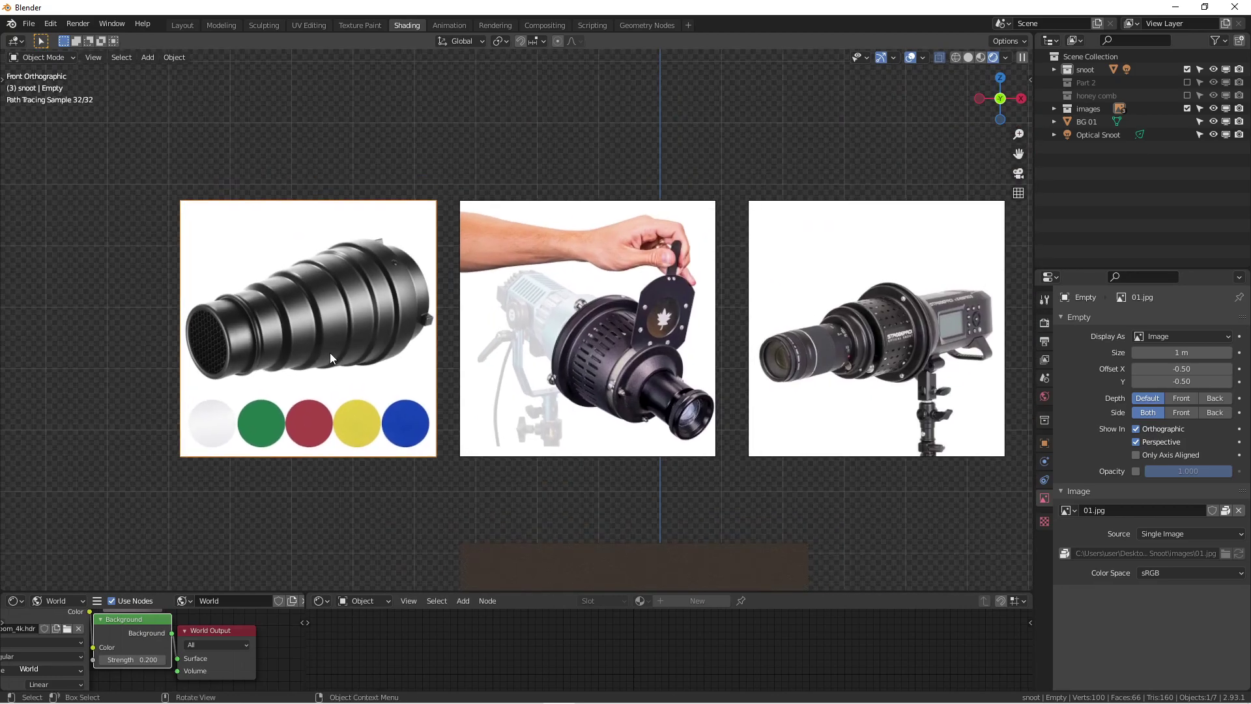
{"action": "middle_click_drag", "start_coordinate": [616, 387], "coordinate": [497, 362], "text": "shift"}
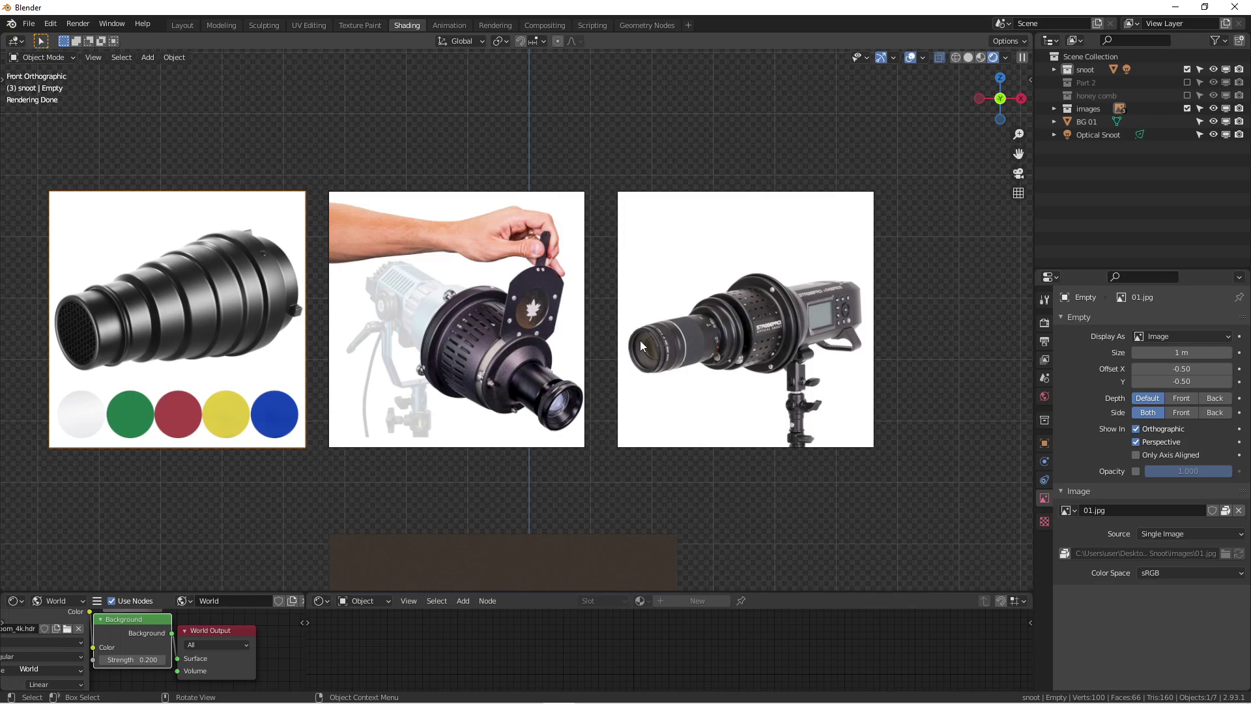
{"action": "scroll", "coordinate": [608, 352], "scroll_direction": "up", "scroll_amount": 2}
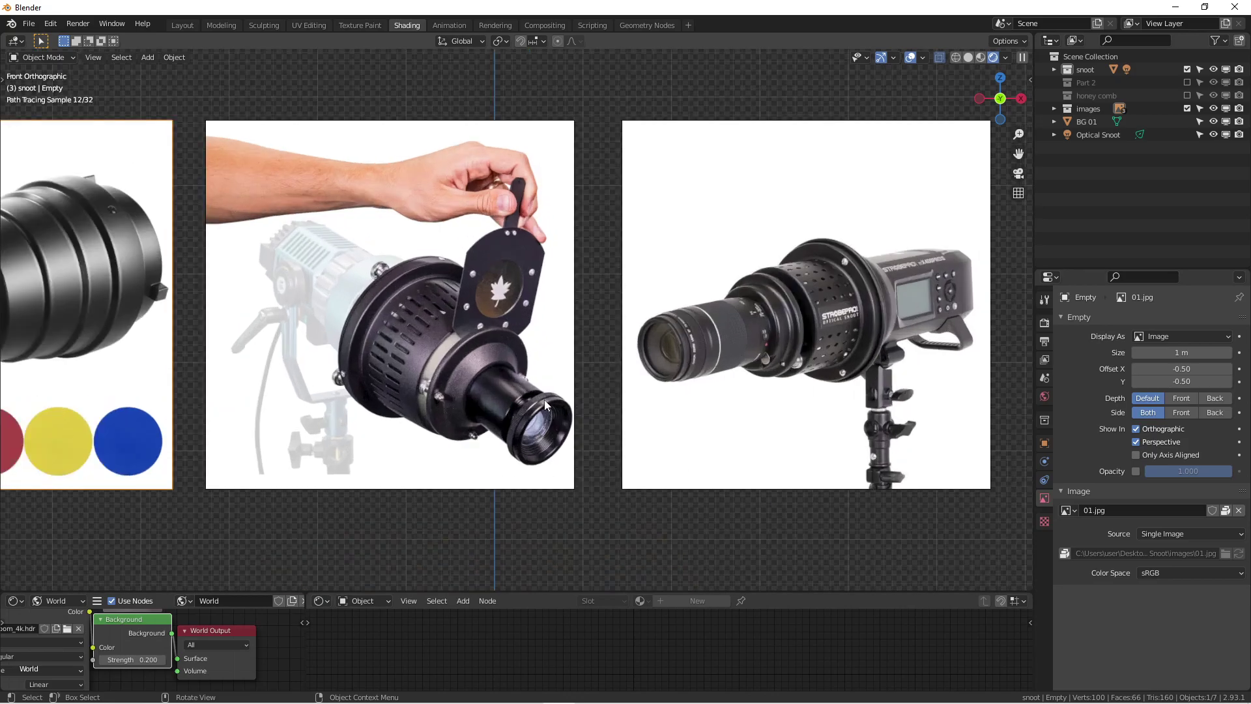
{"action": "scroll", "coordinate": [545, 400], "scroll_direction": "up", "scroll_amount": 2}
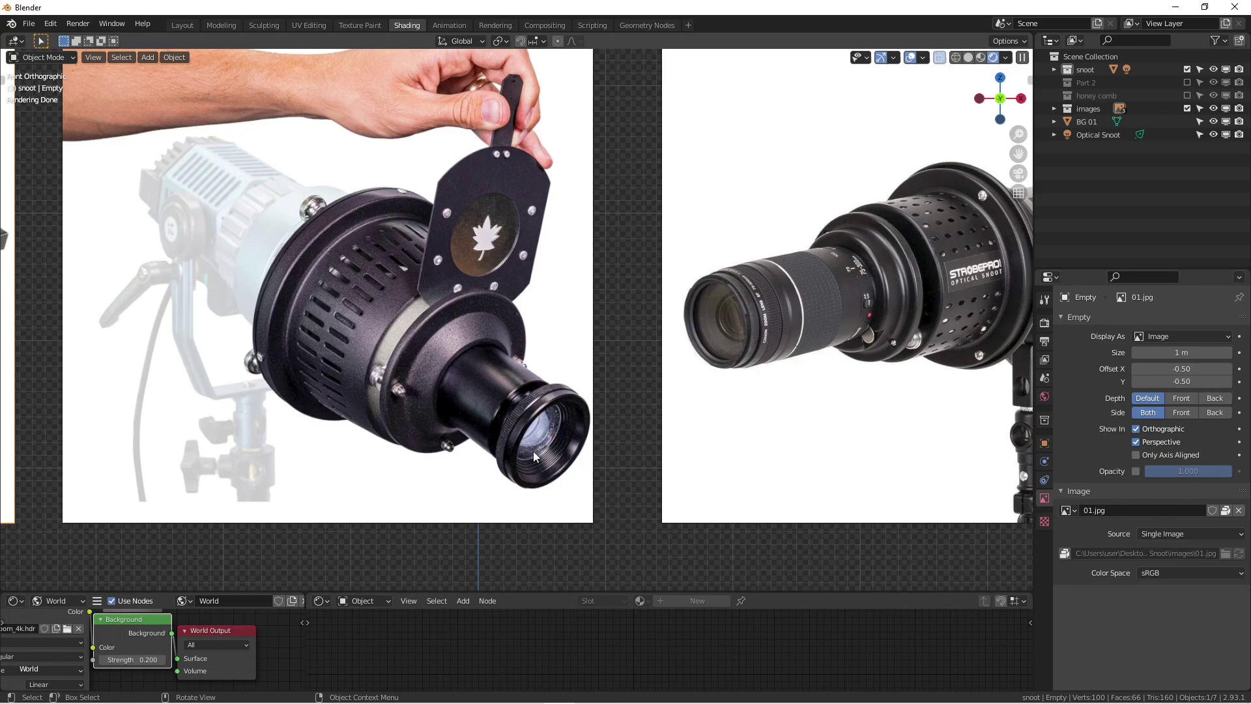
{"action": "scroll", "coordinate": [533, 441], "scroll_direction": "down", "scroll_amount": 2}
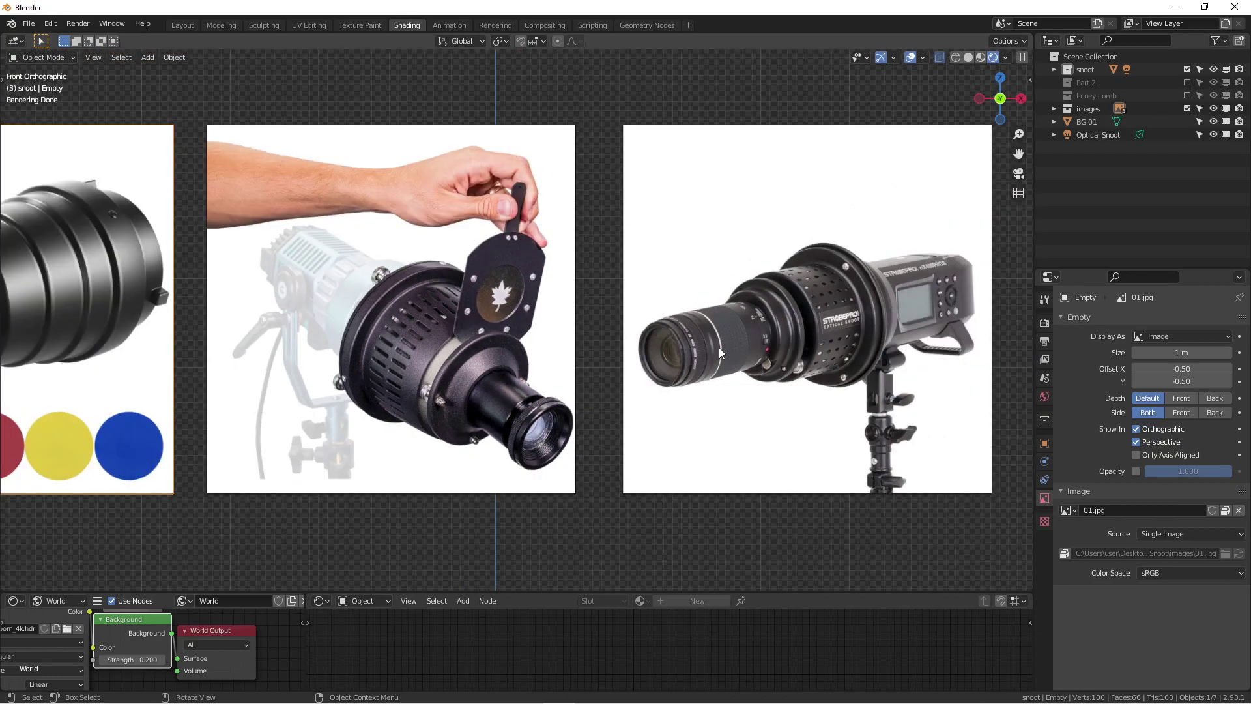
{"action": "scroll", "coordinate": [718, 347], "scroll_direction": "up", "scroll_amount": 2}
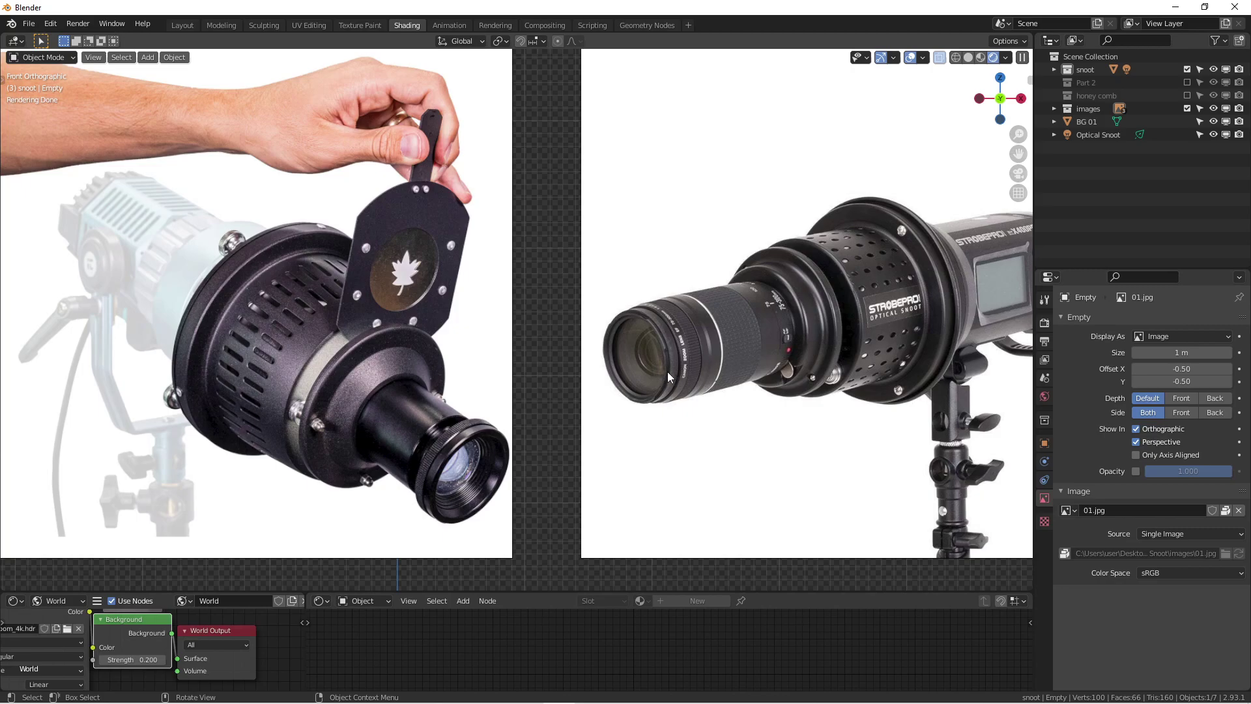
{"action": "scroll", "coordinate": [667, 371], "scroll_direction": "down", "scroll_amount": 2}
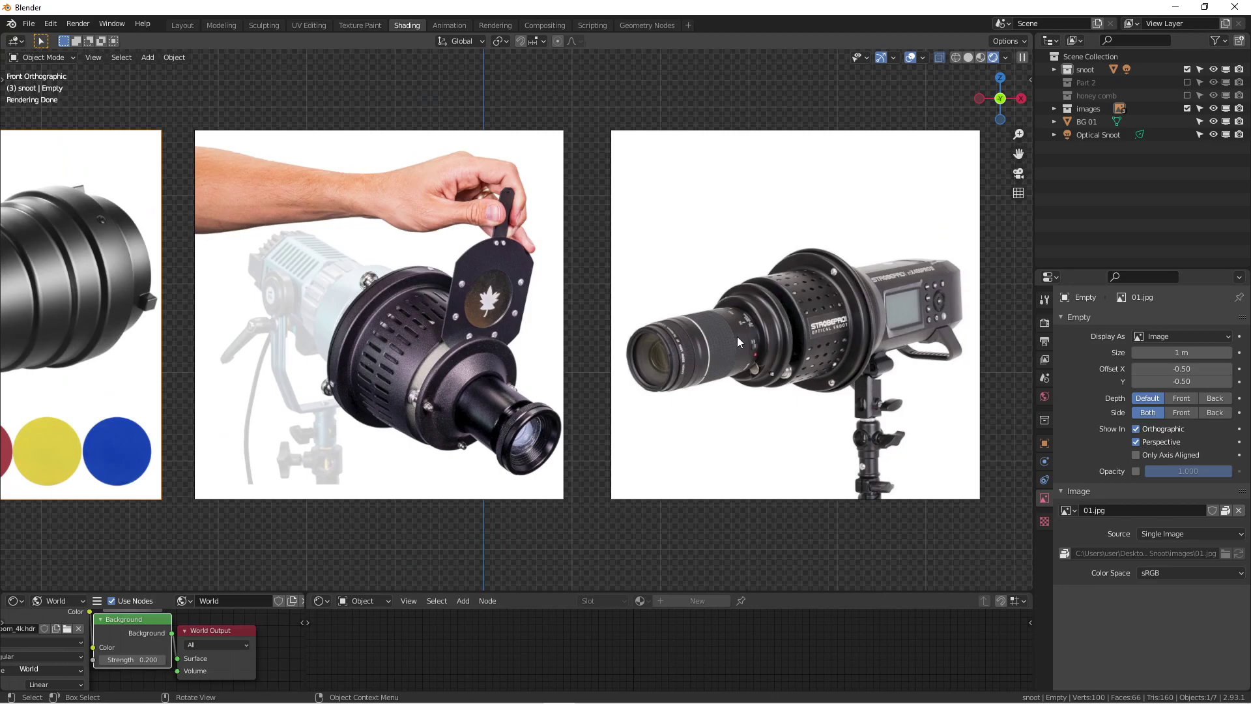
{"action": "scroll", "coordinate": [737, 336], "scroll_direction": "down", "scroll_amount": 1}
{"action": "middle_click_drag", "start_coordinate": [671, 355], "coordinate": [709, 365], "text": "shift"}
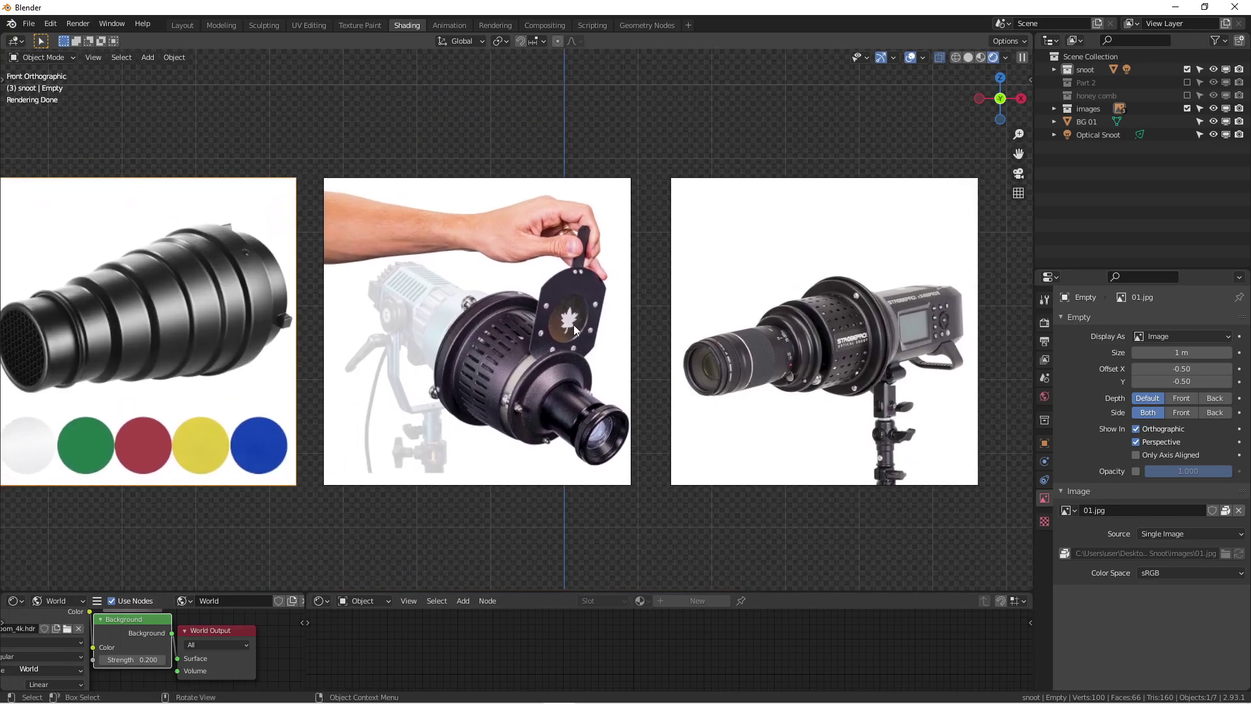
{"action": "scroll", "coordinate": [563, 318], "scroll_direction": "up", "scroll_amount": 2}
{"action": "scroll", "coordinate": [564, 318], "scroll_direction": "up", "scroll_amount": 3}
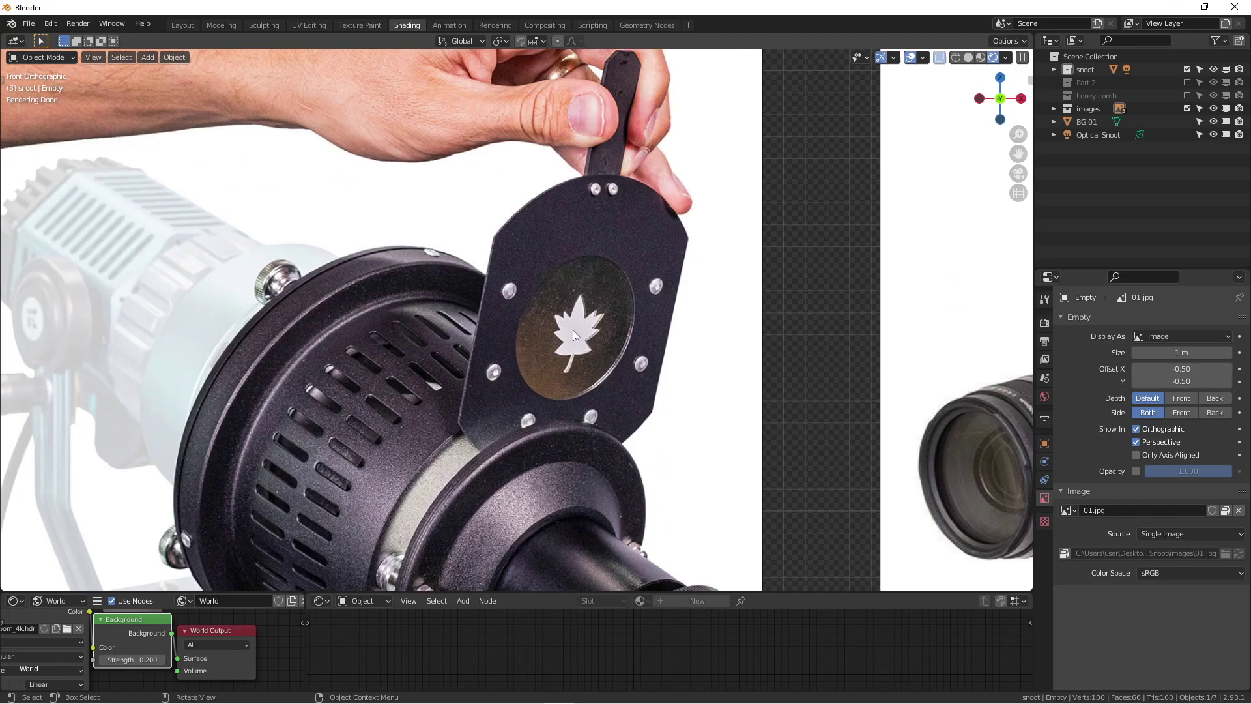
{"action": "scroll", "coordinate": [584, 285], "scroll_direction": "down", "scroll_amount": 1}
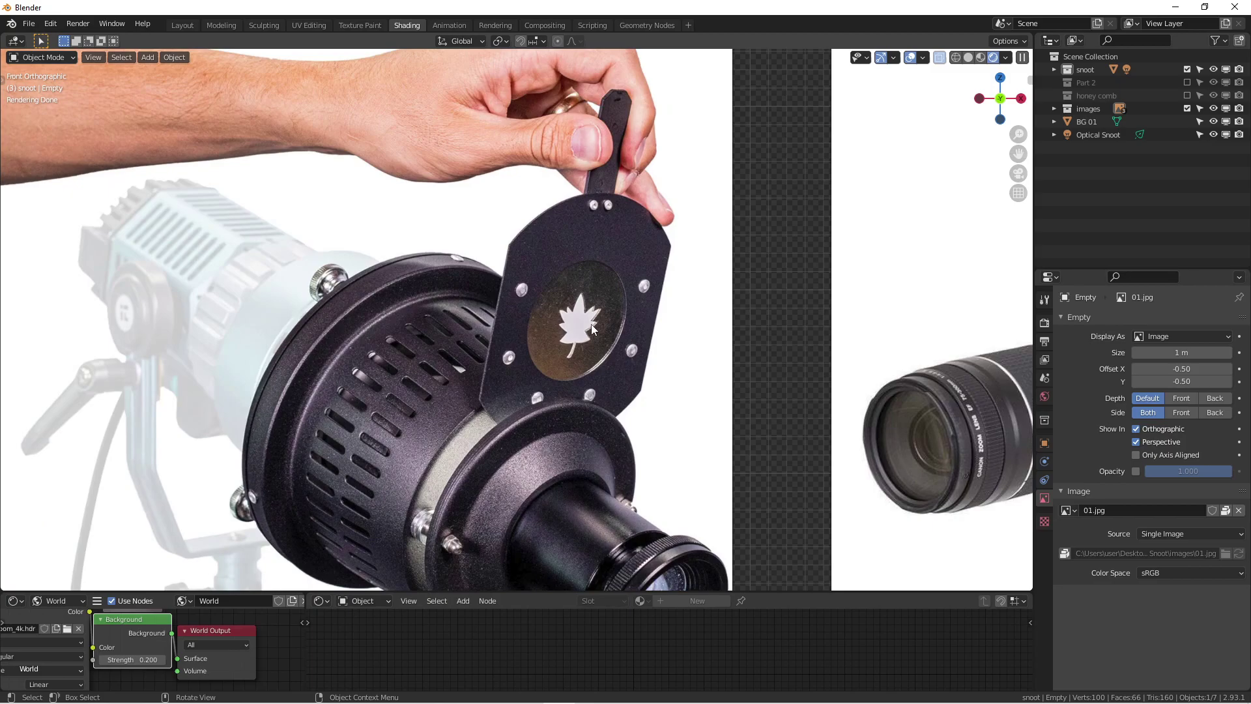
{"action": "scroll", "coordinate": [592, 323], "scroll_direction": "down", "scroll_amount": 2}
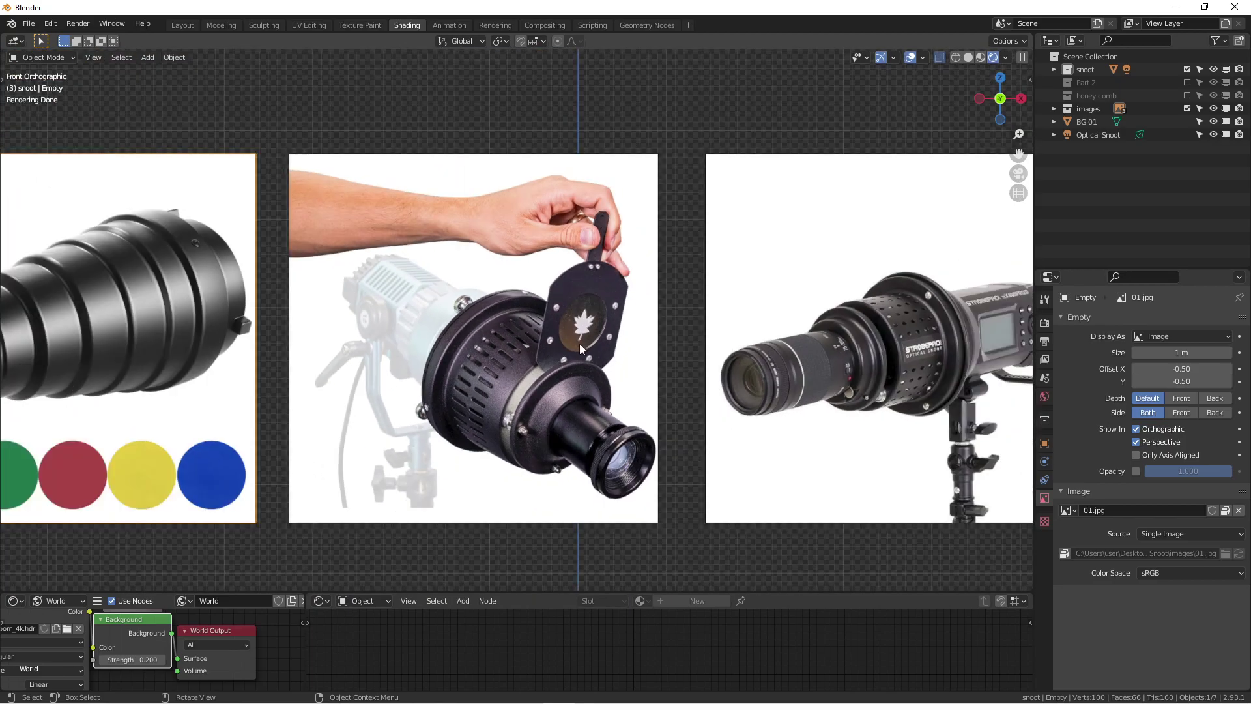
{"action": "scroll", "coordinate": [564, 388], "scroll_direction": "down", "scroll_amount": 3}
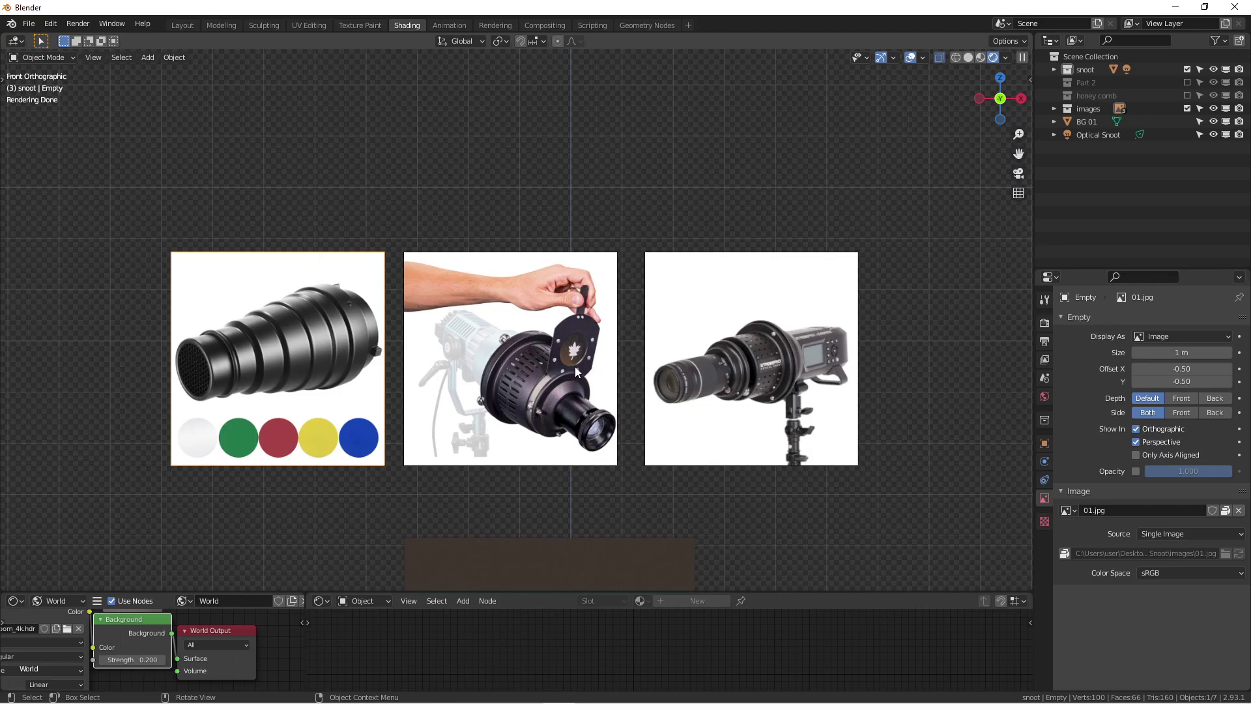
{"action": "scroll", "coordinate": [574, 367], "scroll_direction": "up", "scroll_amount": 1}
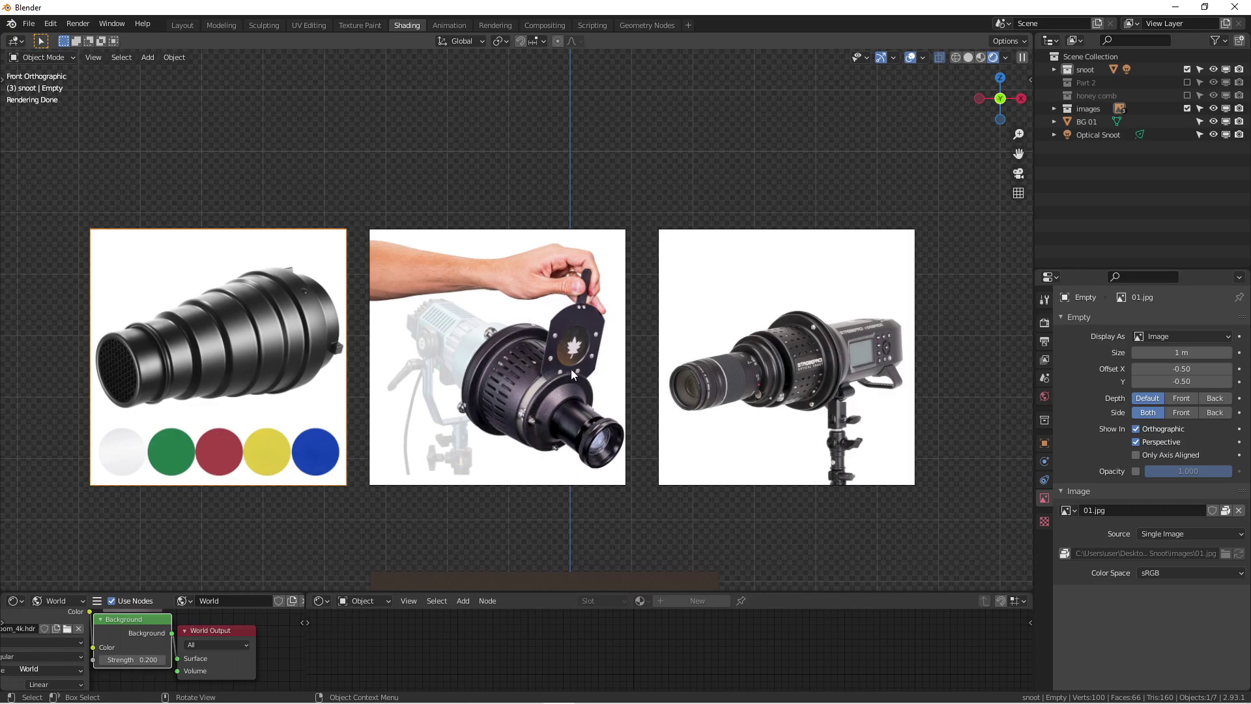
{"action": "scroll", "coordinate": [584, 378], "scroll_direction": "down", "scroll_amount": 2}
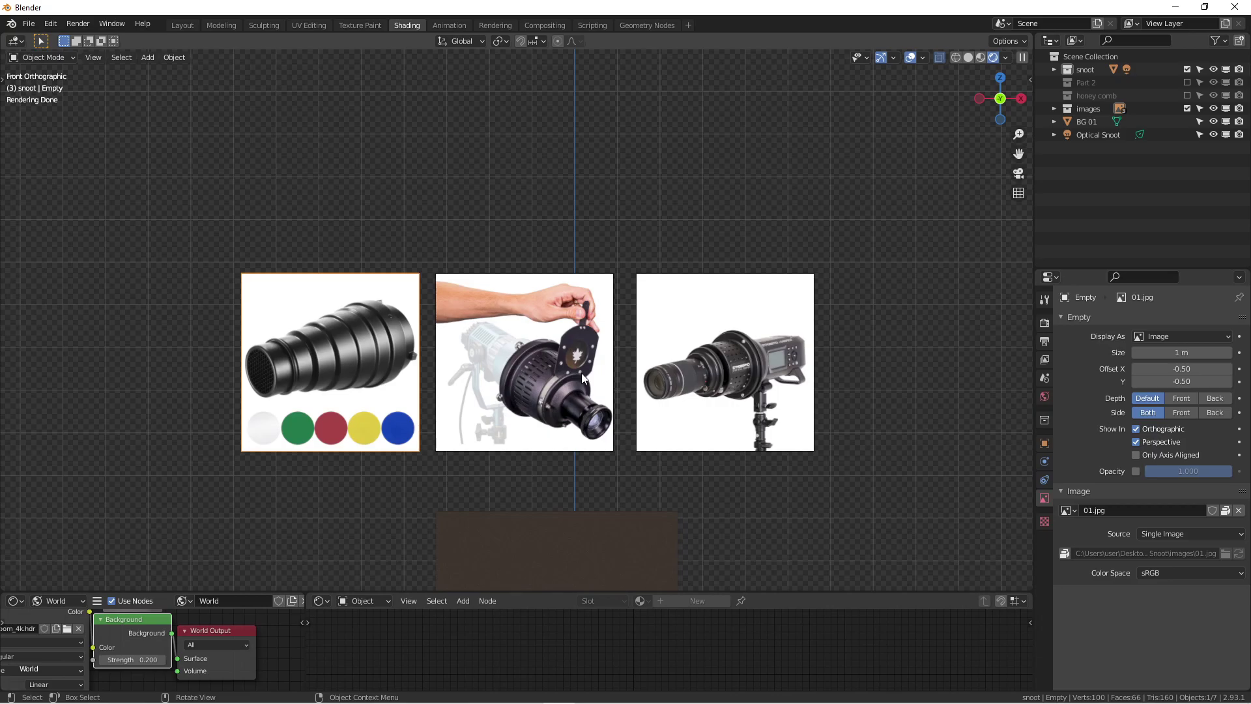
{"action": "scroll", "coordinate": [388, 414], "scroll_direction": "up", "scroll_amount": 2}
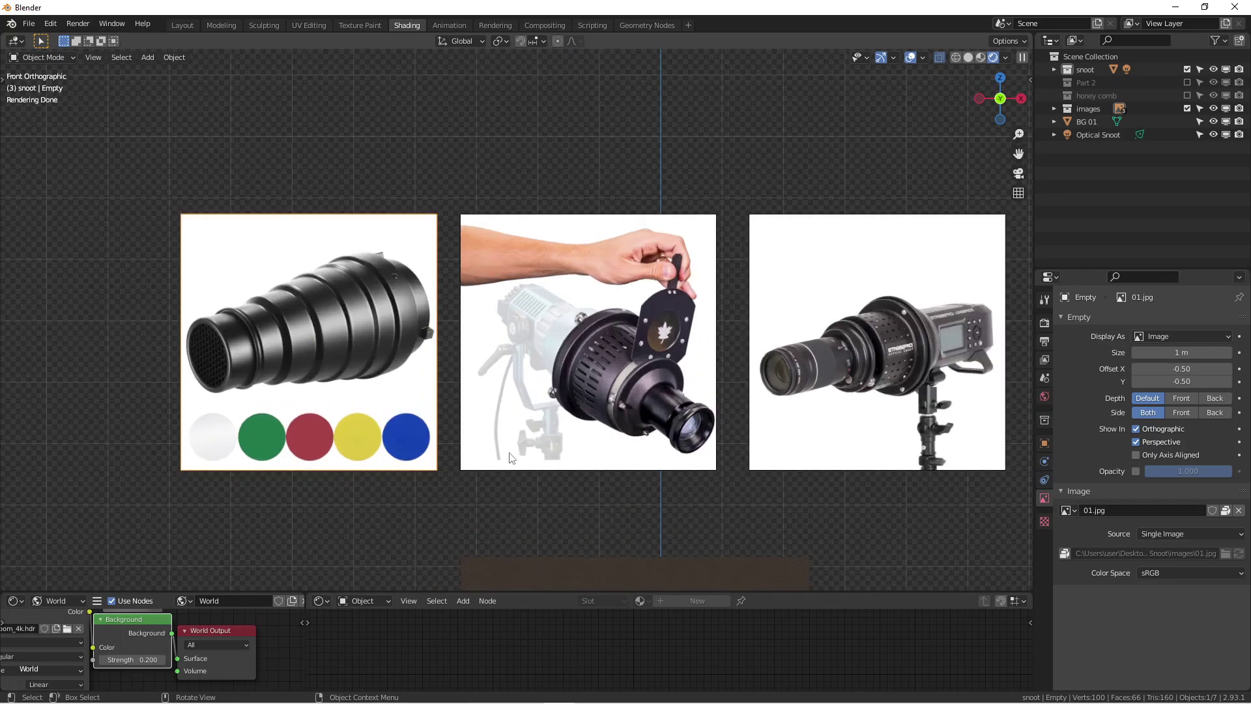
{"action": "middle_click_drag", "start_coordinate": [764, 408], "coordinate": [703, 411], "text": "shift"}
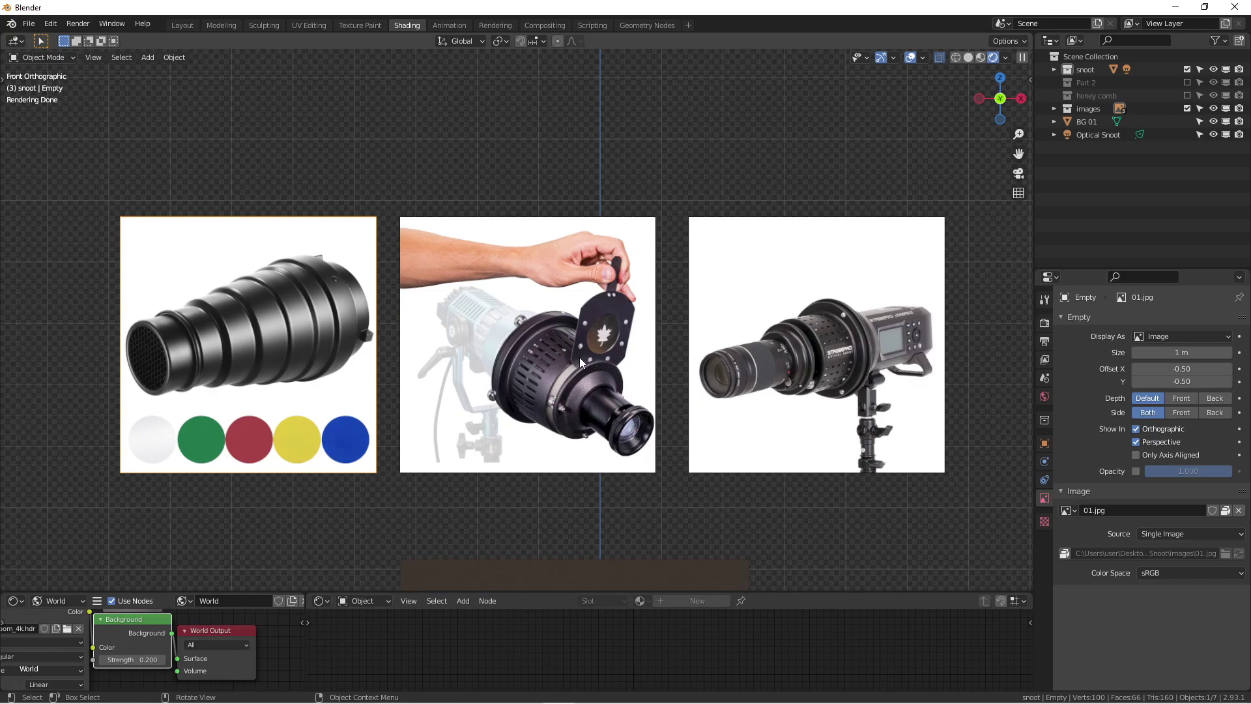
{"action": "scroll", "coordinate": [581, 358], "scroll_direction": "down", "scroll_amount": 1}
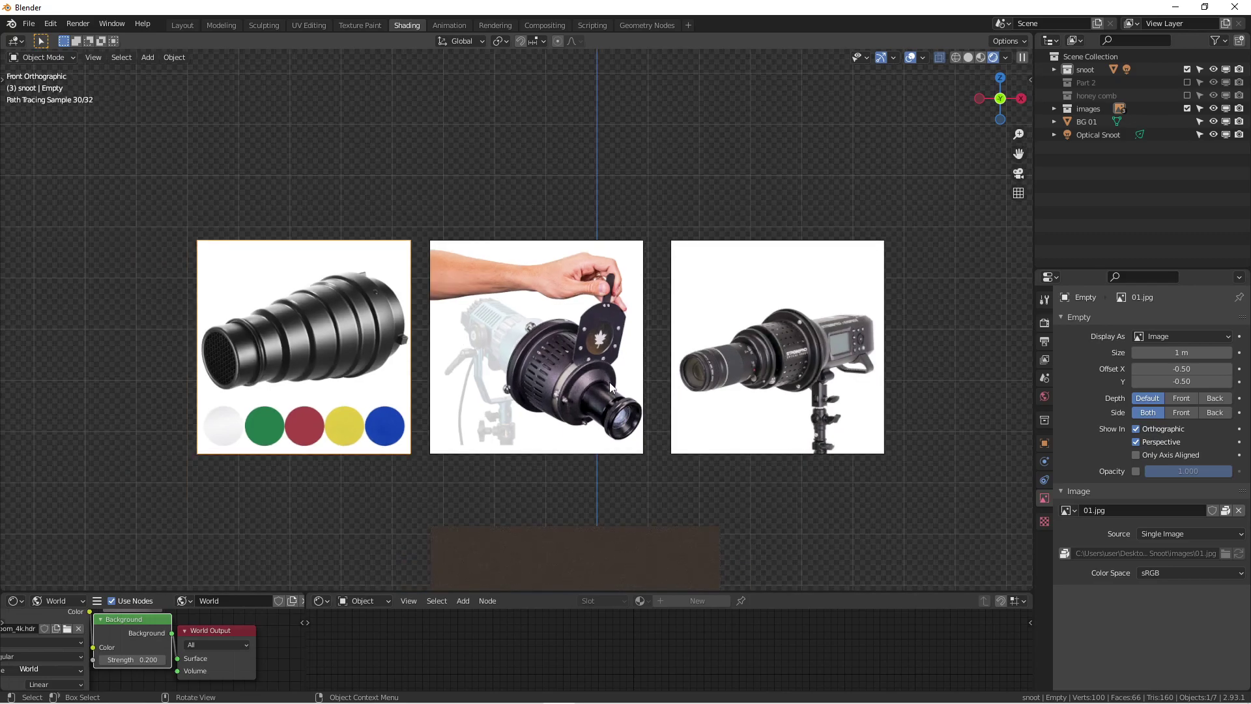
{"action": "middle_click_drag", "start_coordinate": [610, 387], "coordinate": [625, 347], "text": "shift"}
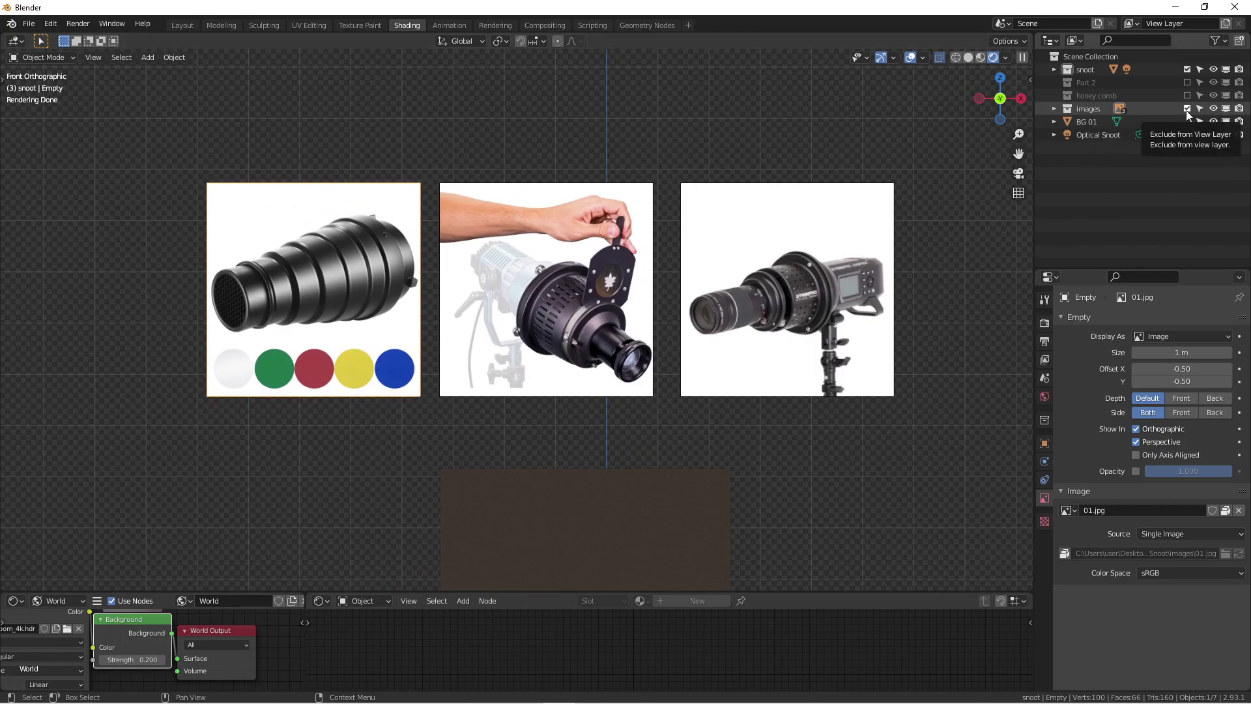
Step: Exclude the reference images collection from the scene
{"action": "left_click", "coordinate": [1187, 109]}
{"action": "scroll", "coordinate": [684, 362], "scroll_direction": "down", "scroll_amount": 5, "text": "shift"}
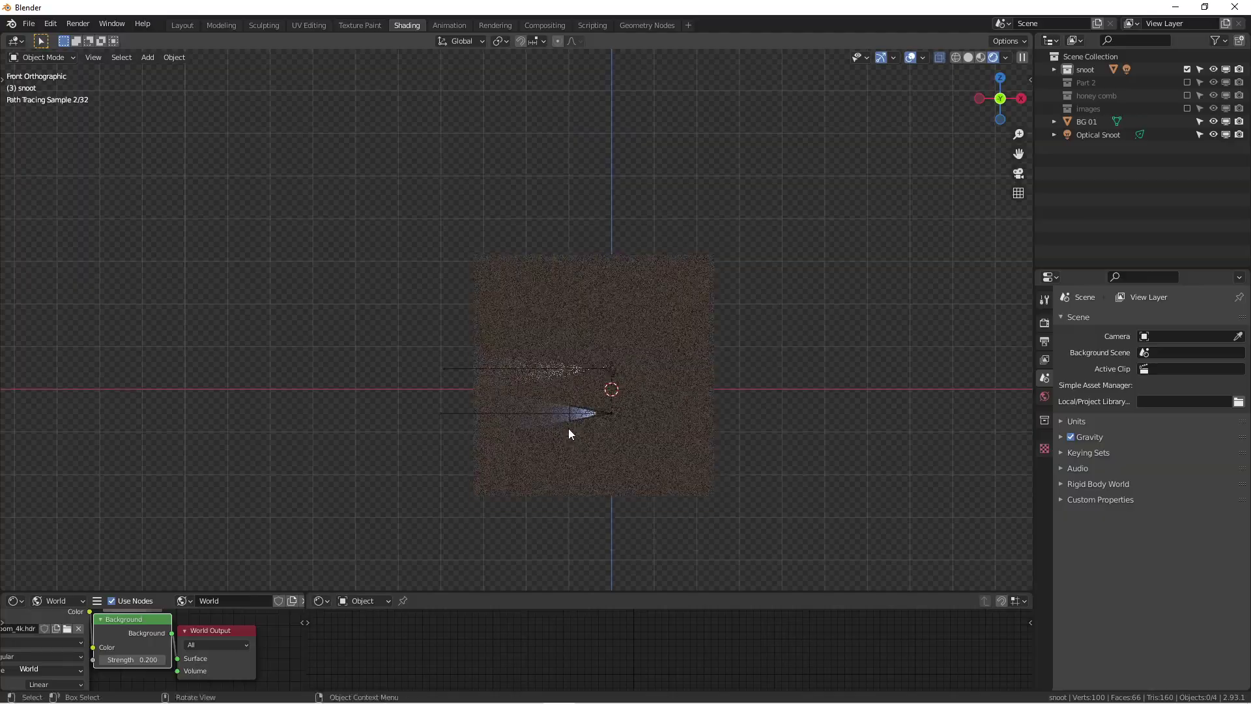
{"action": "scroll", "coordinate": [570, 430], "scroll_direction": "up", "scroll_amount": 6}
{"action": "scroll", "coordinate": [602, 301], "scroll_direction": "up", "scroll_amount": 3}
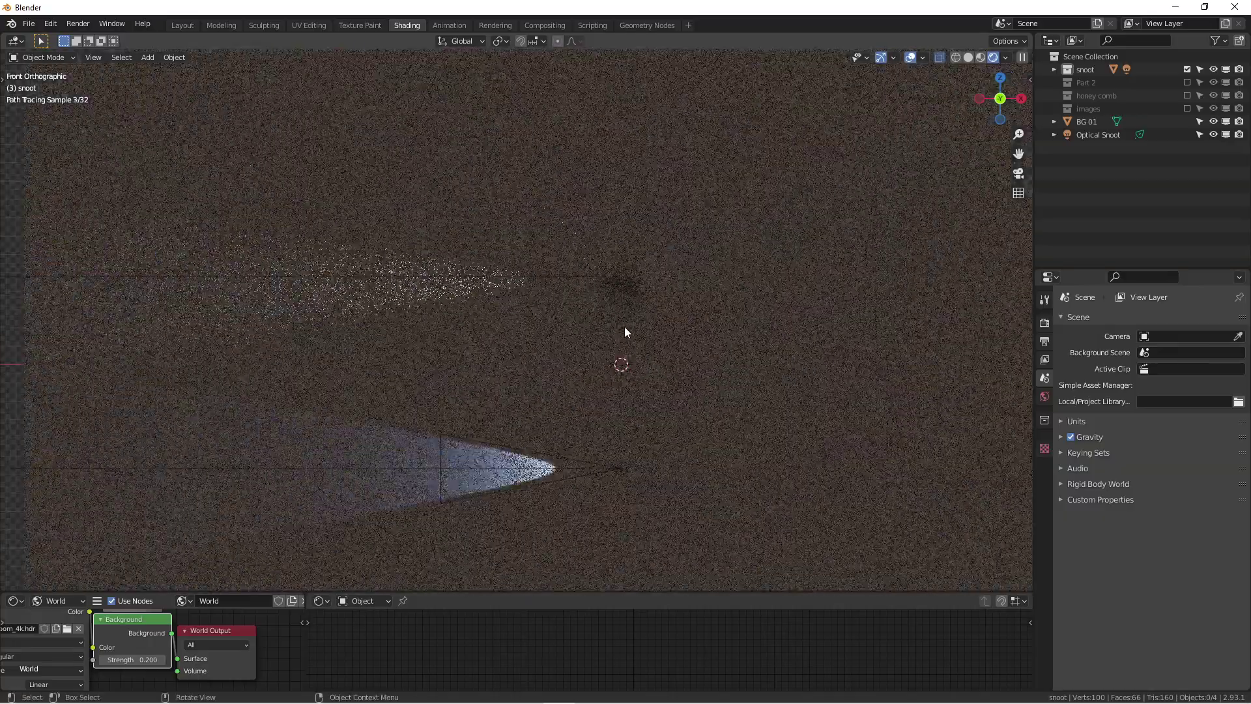
{"action": "scroll", "coordinate": [630, 291], "scroll_direction": "up", "scroll_amount": 1}
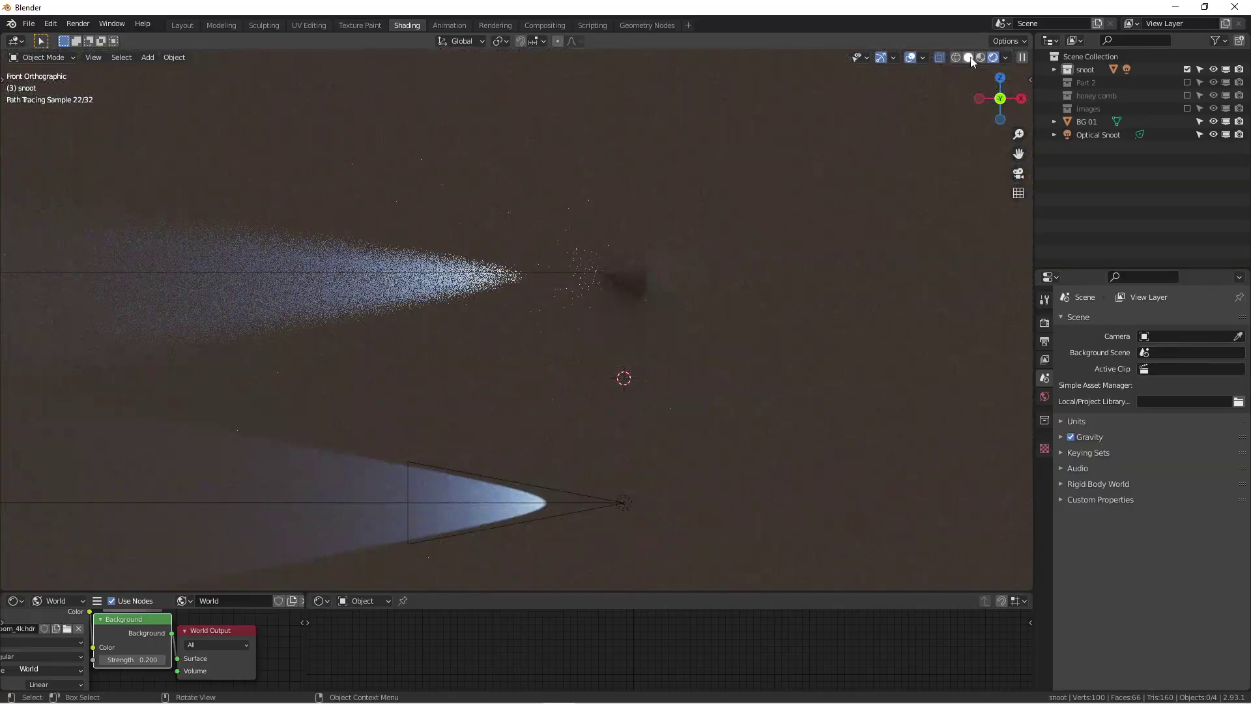
Step: In solid shading, select the cone and the BG 01 plane, then check them in rendered preview
{"action": "left_click", "coordinate": [968, 57]}
{"action": "scroll", "coordinate": [686, 304], "scroll_direction": "down", "scroll_amount": 2}
{"action": "scroll", "coordinate": [686, 304], "scroll_direction": "up", "scroll_amount": 3}
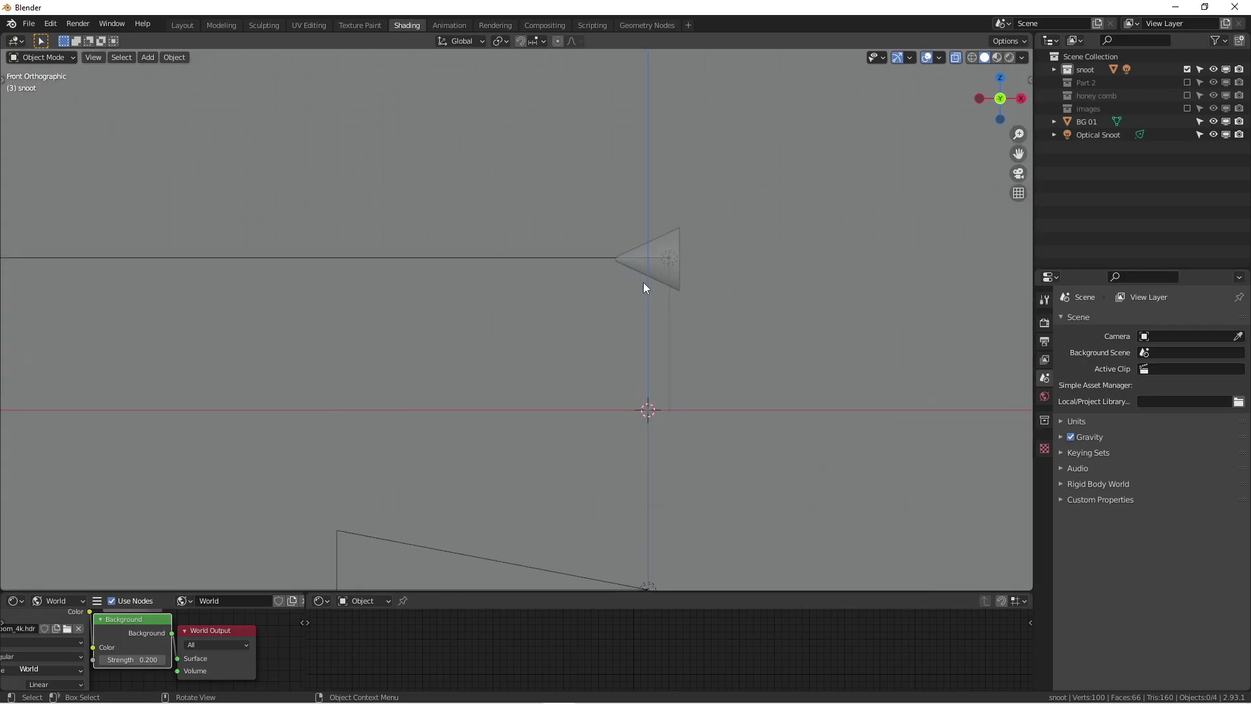
{"action": "left_click", "coordinate": [651, 256]}
{"action": "middle_click_drag", "start_coordinate": [653, 260], "coordinate": [606, 257]}
{"action": "scroll", "coordinate": [710, 268], "scroll_direction": "up", "scroll_amount": 2}
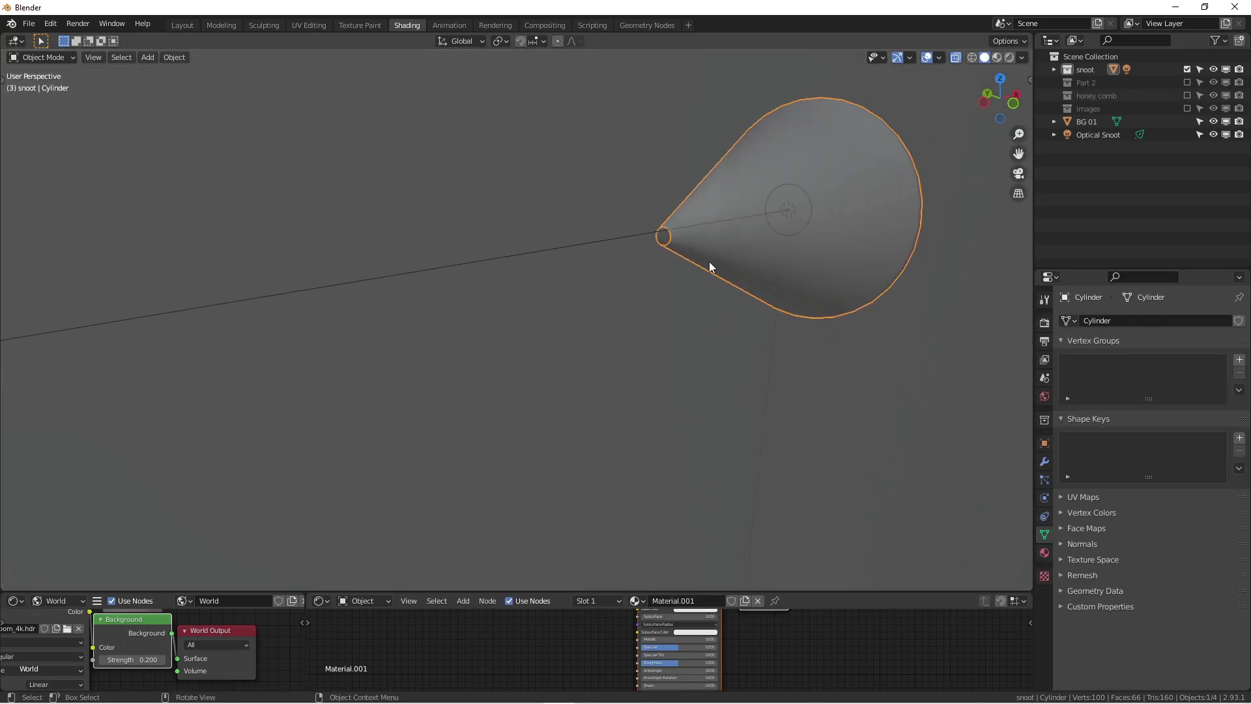
{"action": "middle_click_drag", "start_coordinate": [709, 262], "coordinate": [681, 238]}
{"action": "left_click", "coordinate": [681, 236]}
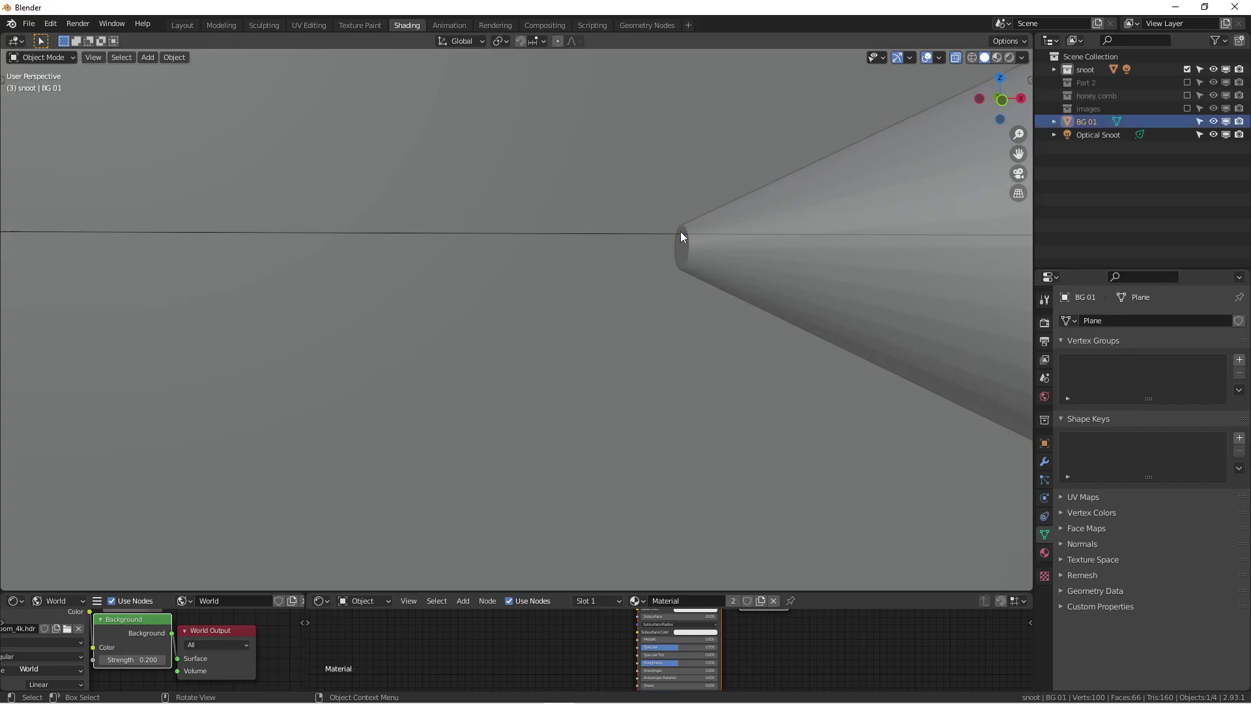
{"action": "left_click", "coordinate": [1009, 58]}
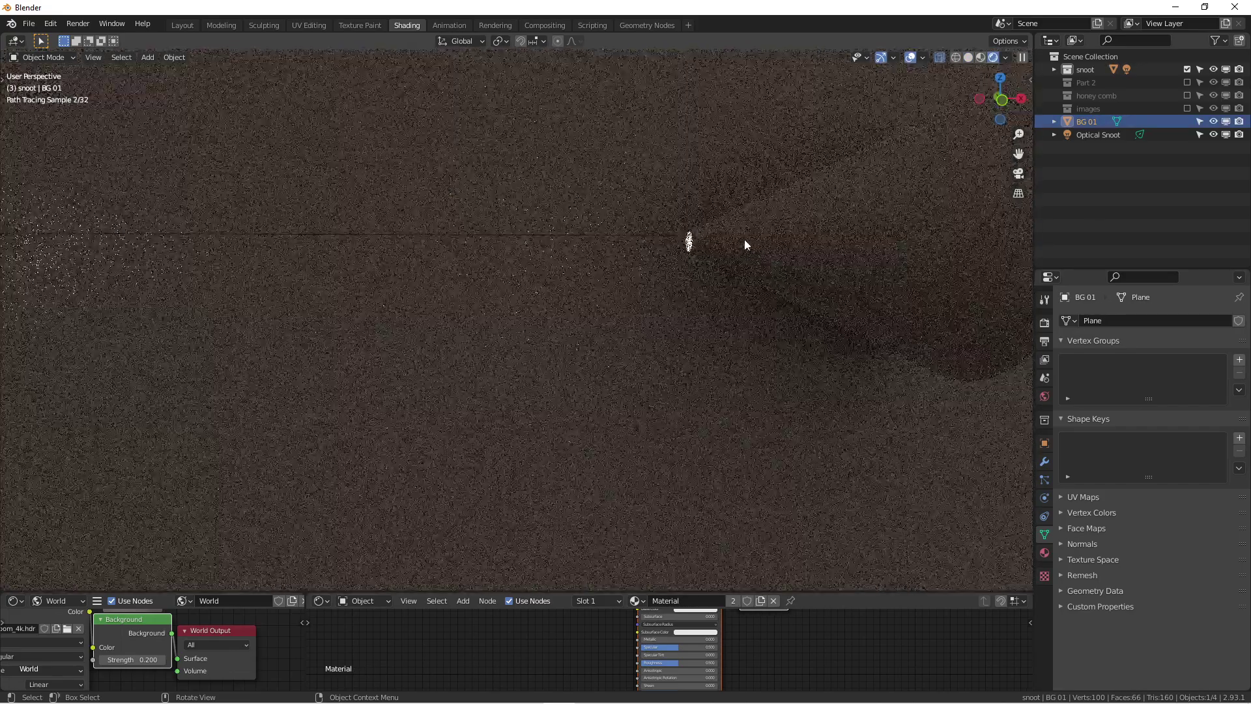
{"action": "middle_click_drag", "start_coordinate": [785, 240], "coordinate": [773, 248]}
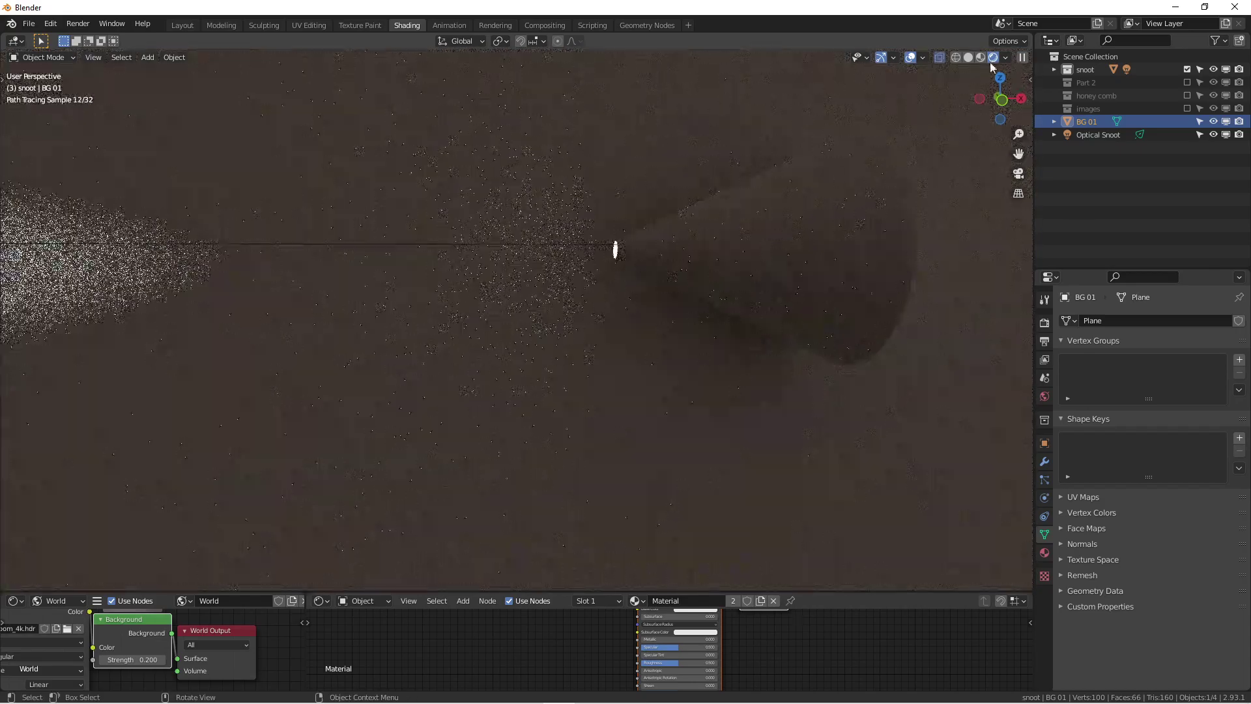
Step: Reselect the cone and view it from Front Orthographic in Rendered shading
{"action": "left_click", "coordinate": [968, 58]}
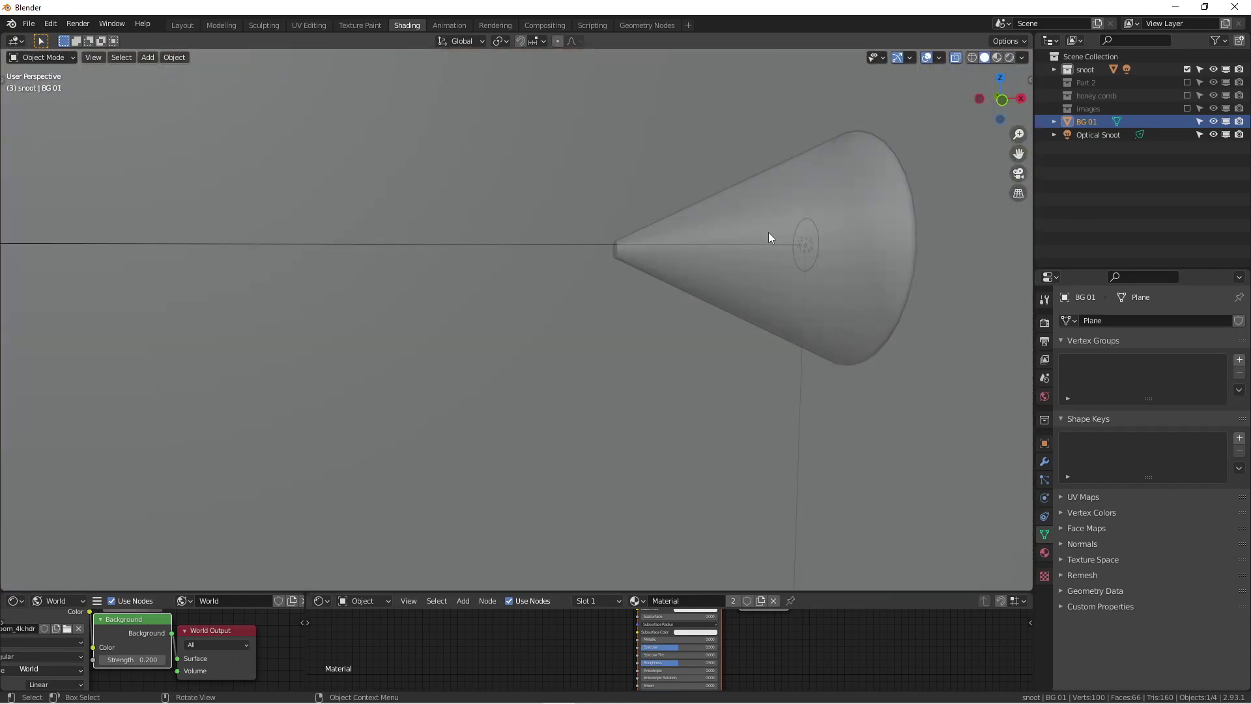
{"action": "scroll", "coordinate": [769, 232], "scroll_direction": "up", "scroll_amount": 3}
{"action": "scroll", "coordinate": [815, 256], "scroll_direction": "down", "scroll_amount": 3}
{"action": "middle_click_drag", "start_coordinate": [815, 259], "coordinate": [750, 232]}
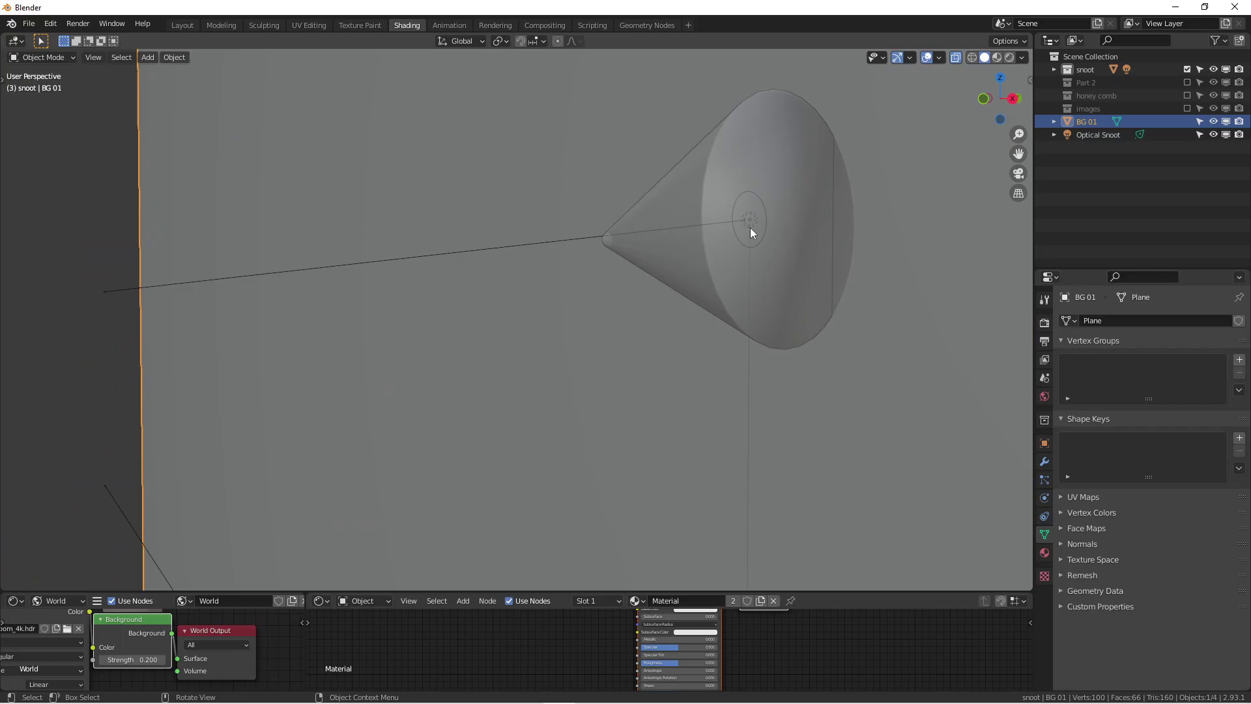
{"action": "left_click", "coordinate": [792, 255]}
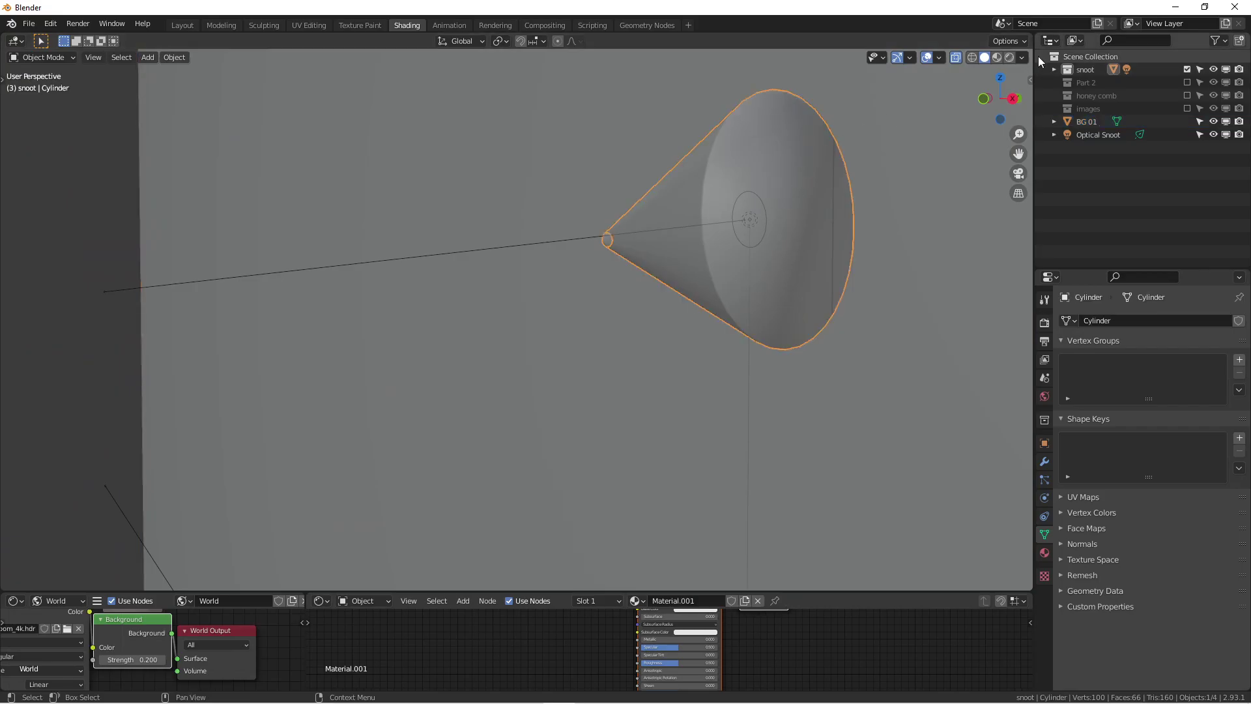
{"action": "left_click", "coordinate": [1009, 57]}
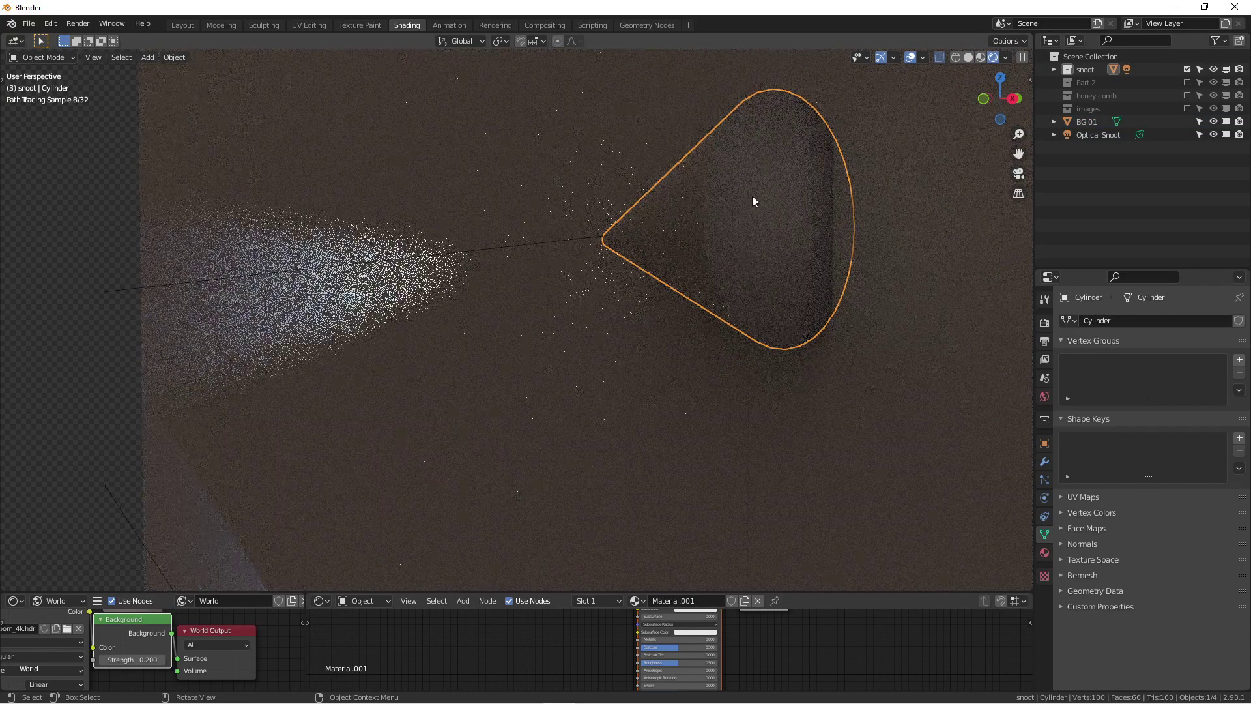
{"action": "mouse_move", "coordinate": [768, 245]}
{"action": "middle_mouse_down"}
{"action": "mouse_move", "coordinate": [799, 251]}
{"action": "mouse_move", "coordinate": [855, 205]}
{"action": "middle_mouse_up"}
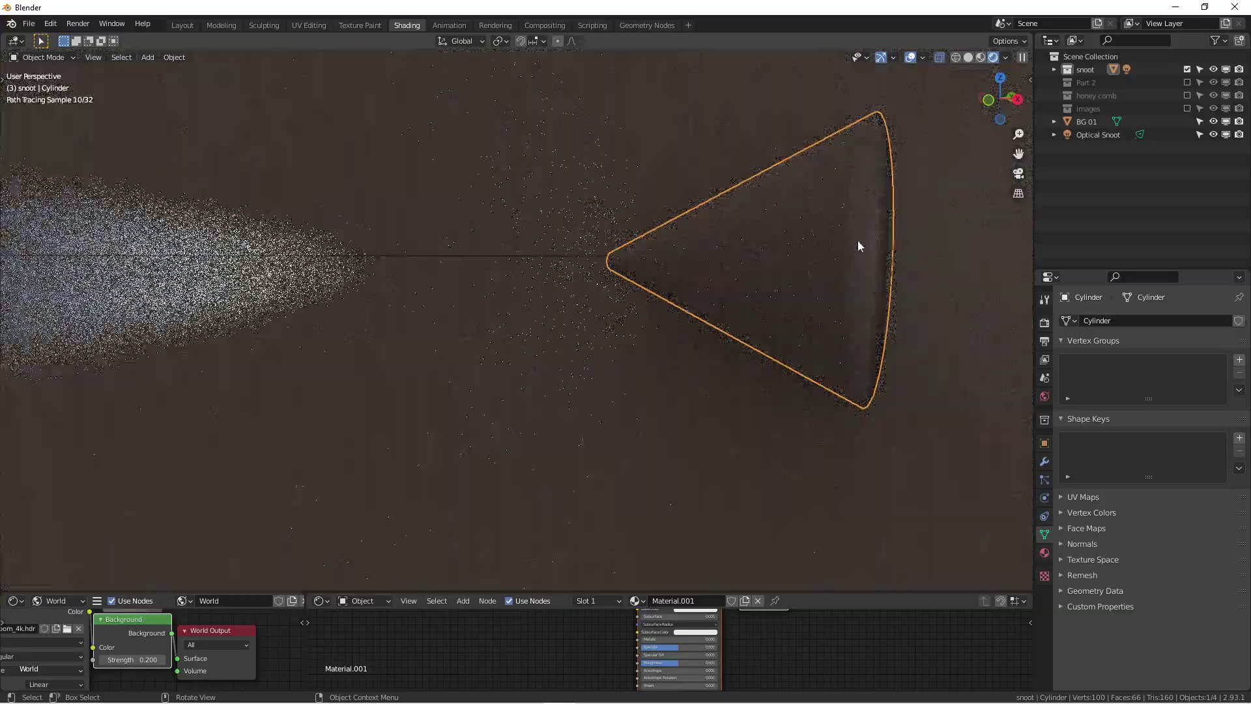
{"action": "scroll", "coordinate": [1007, 315], "scroll_direction": "down", "scroll_amount": 5}
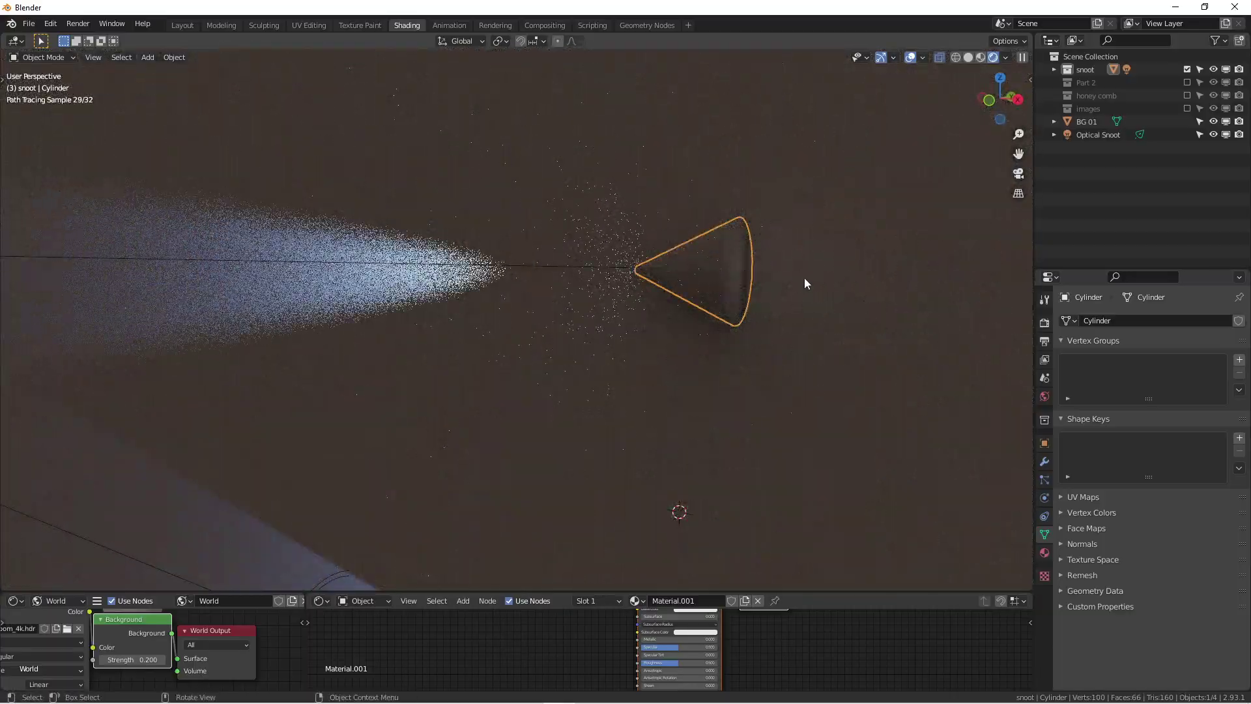
{"action": "mouse_move", "coordinate": [804, 277]}
{"action": "middle_mouse_down", "text": "alt"}
{"action": "mouse_move", "coordinate": [693, 291]}
{"action": "mouse_move", "coordinate": [720, 274]}
{"action": "mouse_move", "coordinate": [693, 271]}
{"action": "middle_mouse_up", "text": "alt"}
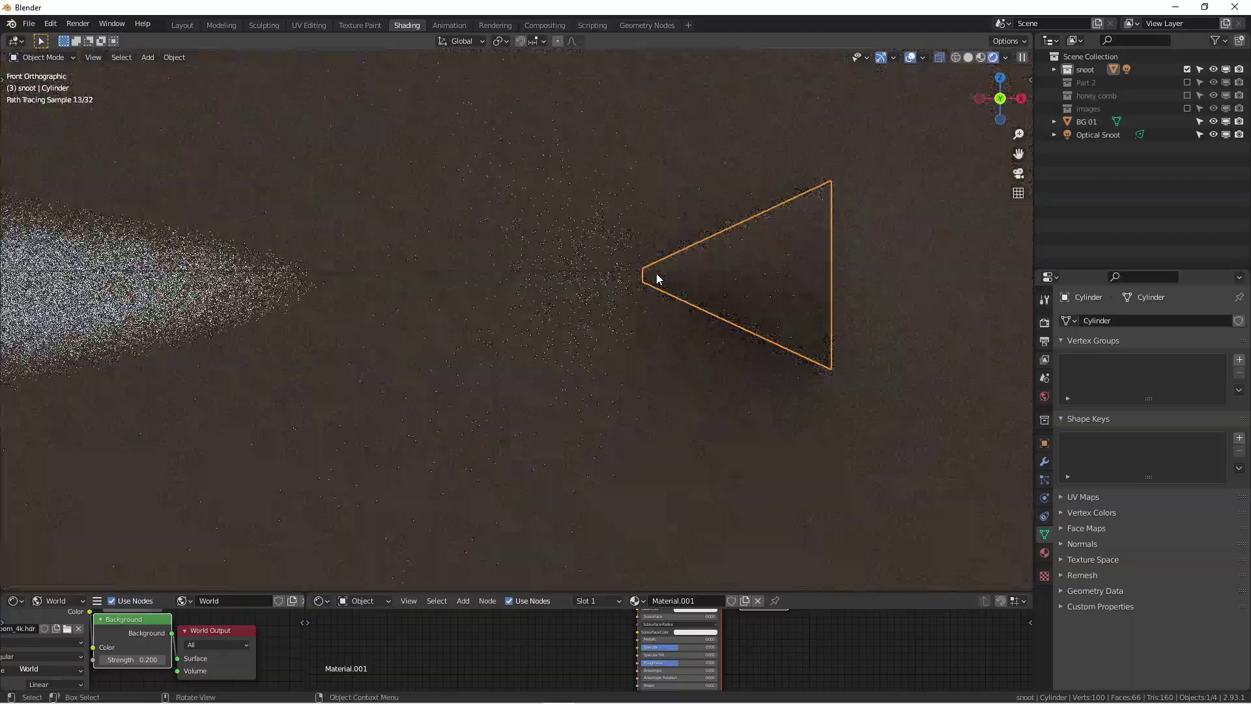
Step: In Edit Mode, scale the cone's tip vertices by about 2.05, then return to Object Mode
{"action": "key", "text": "Tab"}
{"action": "left_click_drag", "start_coordinate": [630, 249], "coordinate": [657, 293]}
{"action": "key", "text": "1"}
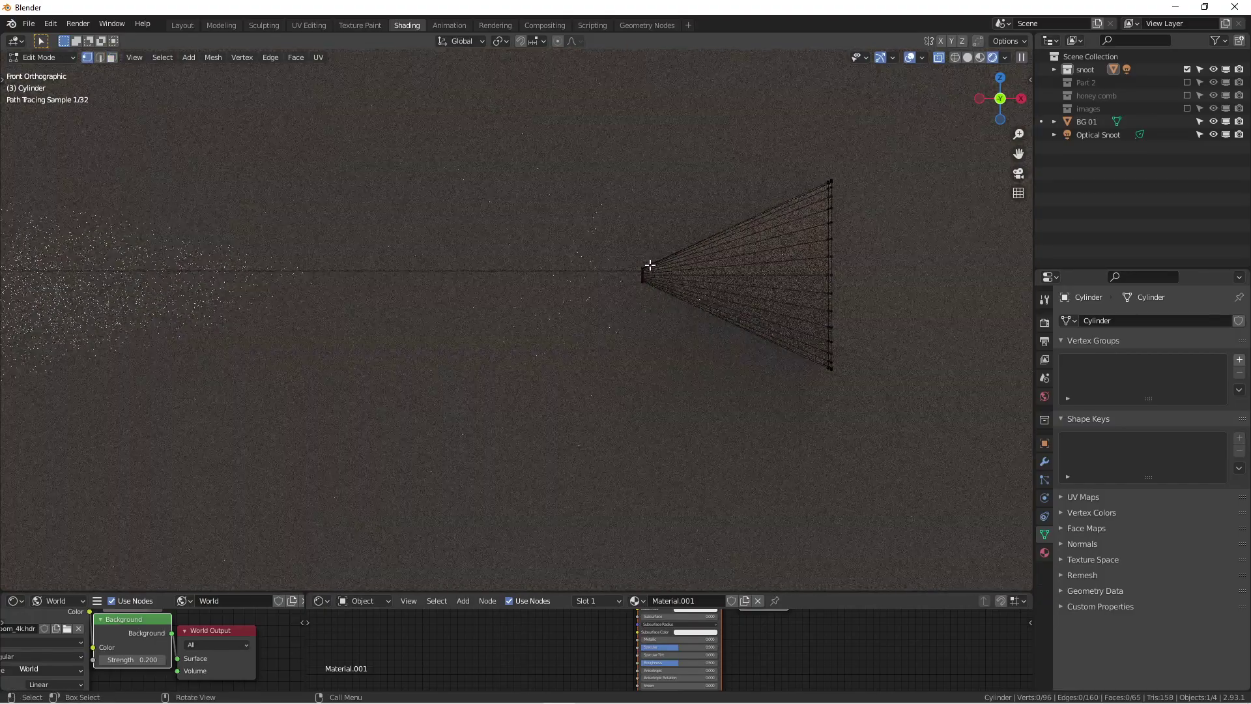
{"action": "left_click_drag", "start_coordinate": [632, 245], "coordinate": [646, 297]}
{"action": "key", "text": "s"}
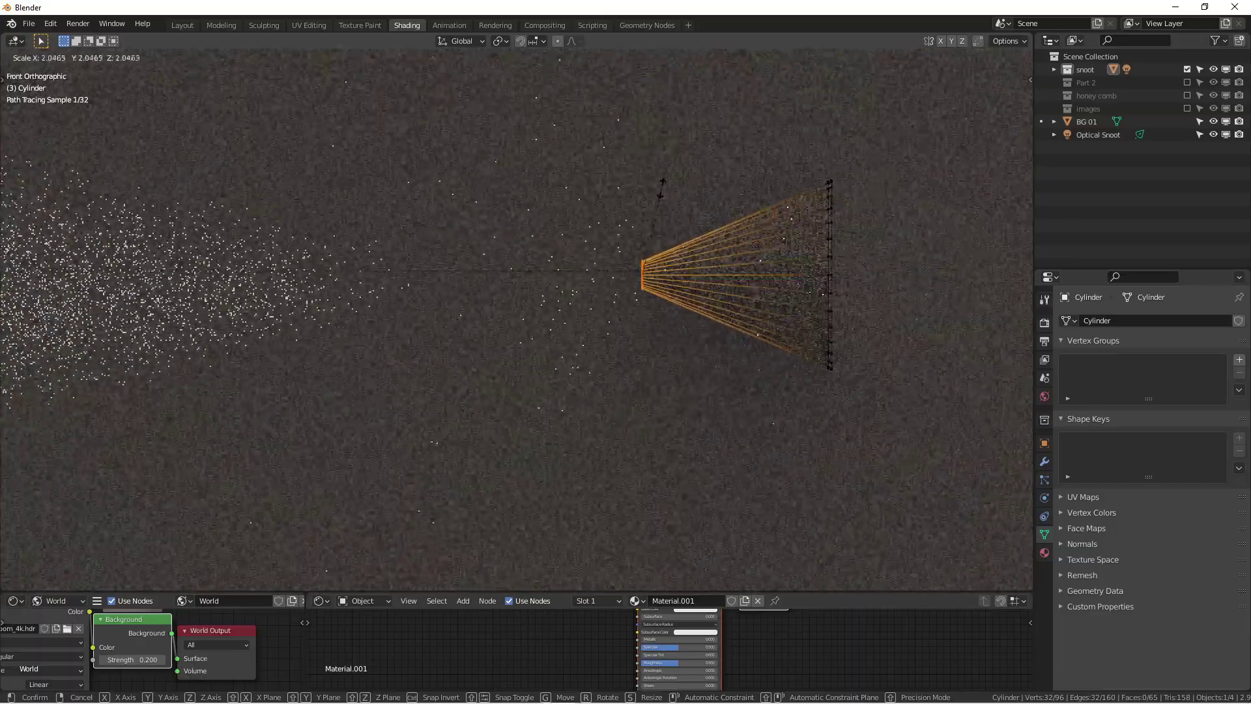
{"action": "left_click", "coordinate": [663, 176]}
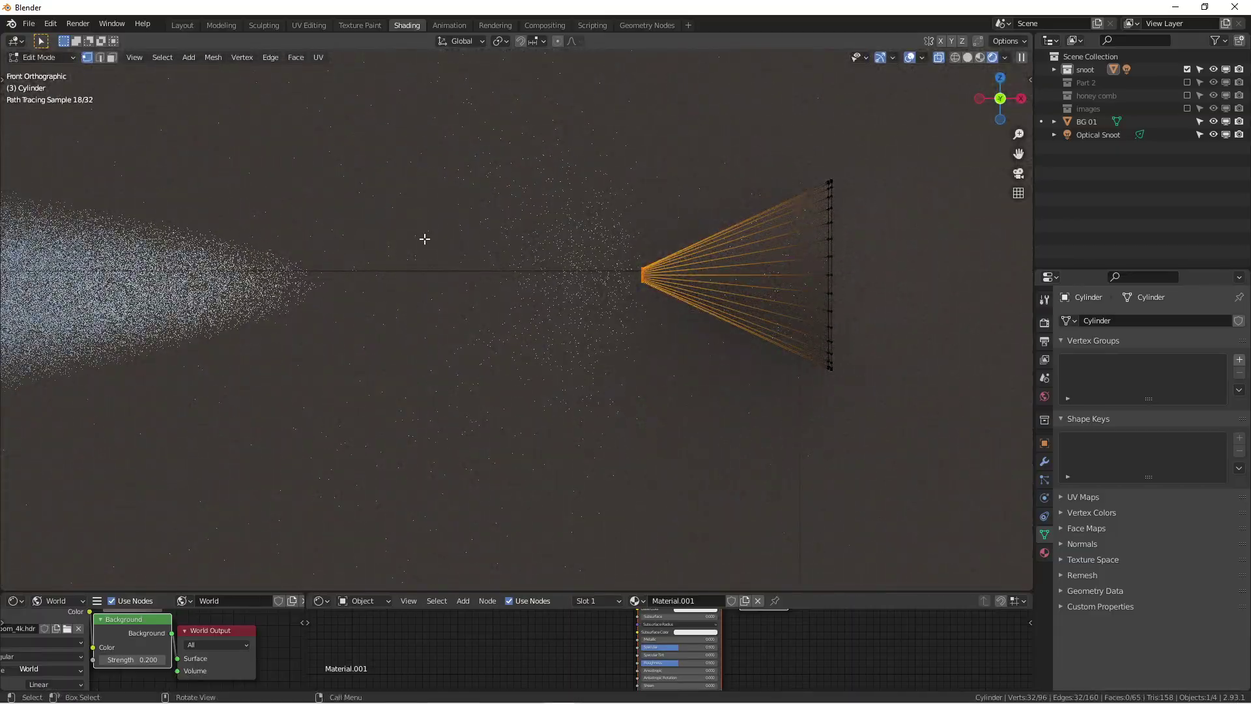
{"action": "scroll", "coordinate": [666, 306], "scroll_direction": "down", "scroll_amount": 4}
{"action": "middle_click_drag", "start_coordinate": [674, 349], "coordinate": [702, 290], "text": "shift"}
{"action": "key", "text": "Tab"}
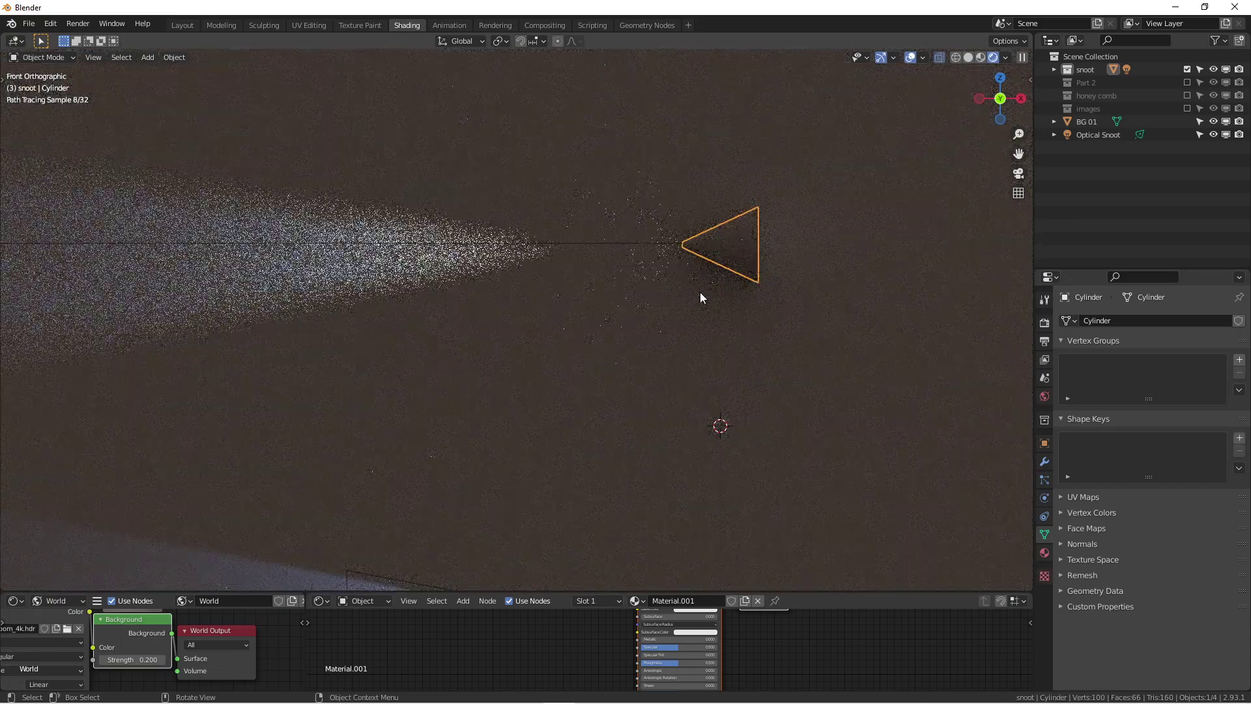
{"action": "scroll", "coordinate": [572, 298], "scroll_direction": "down", "scroll_amount": 2}
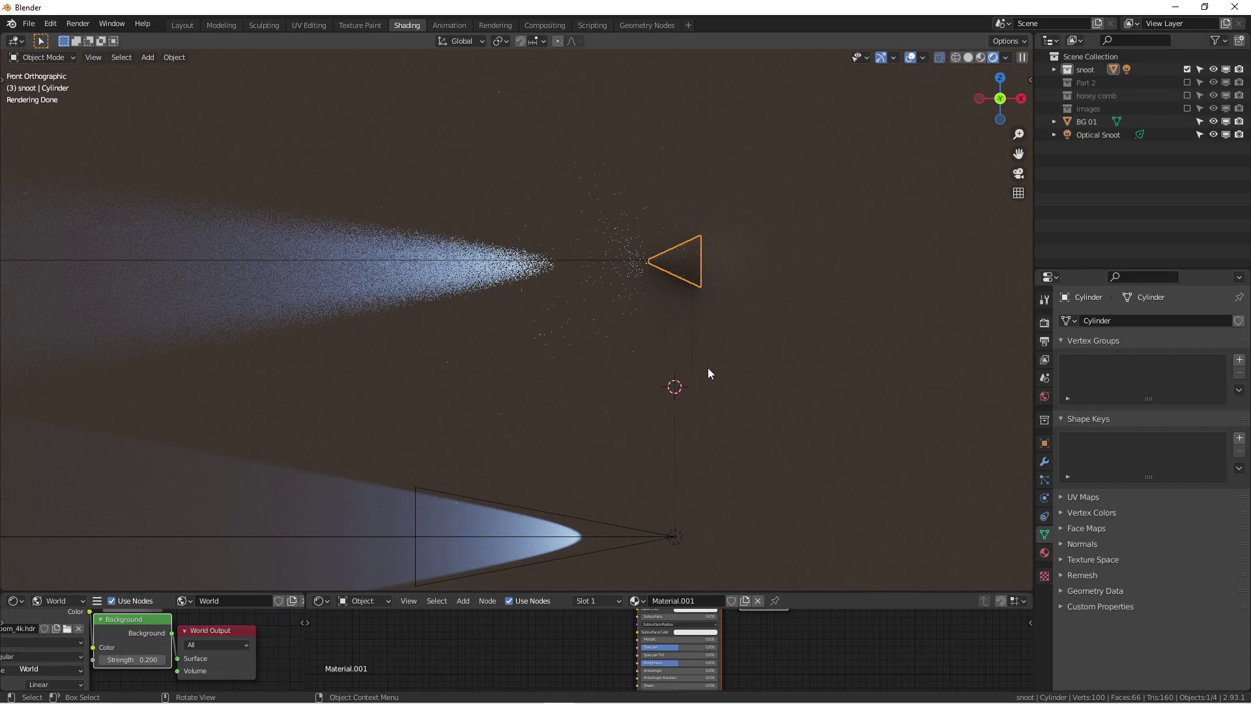
{"action": "scroll", "coordinate": [810, 332], "scroll_direction": "down", "scroll_amount": 1}
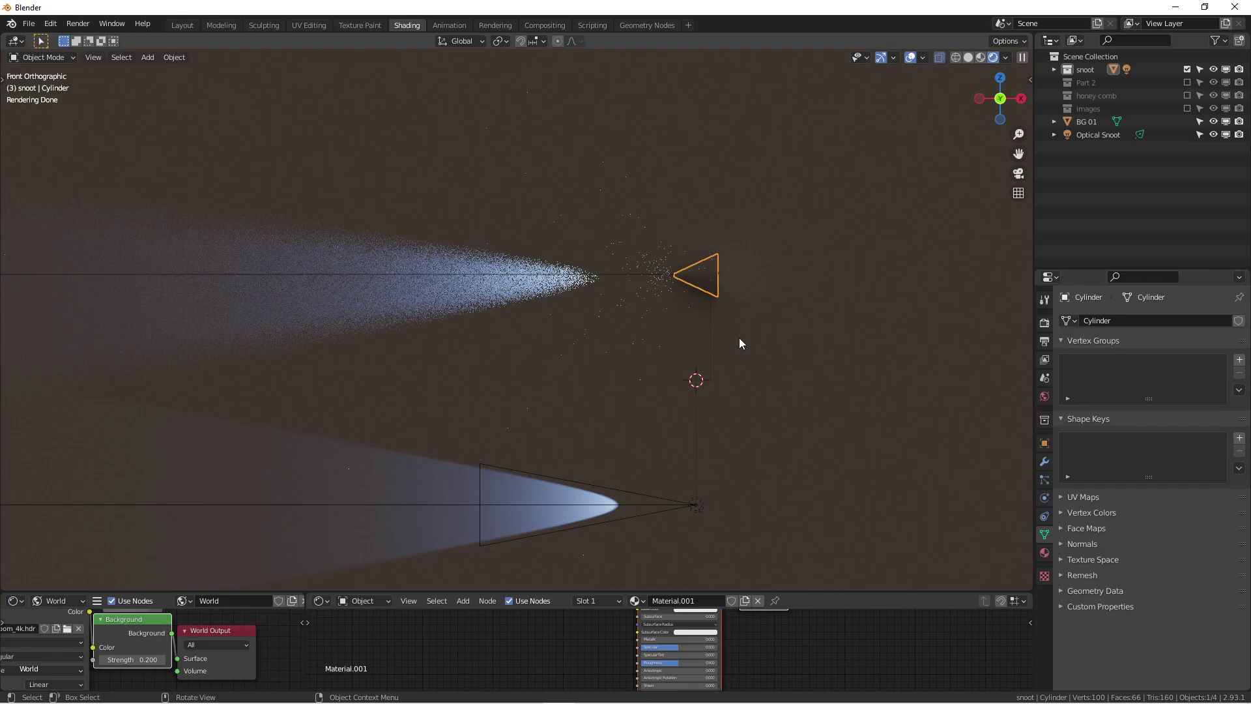
Step: Inspect both cone beams, then select the Optical Snoot spot light (5000 W, 21.6° spot size)
{"action": "middle_click_drag", "start_coordinate": [681, 407], "coordinate": [726, 343], "text": "shift"}
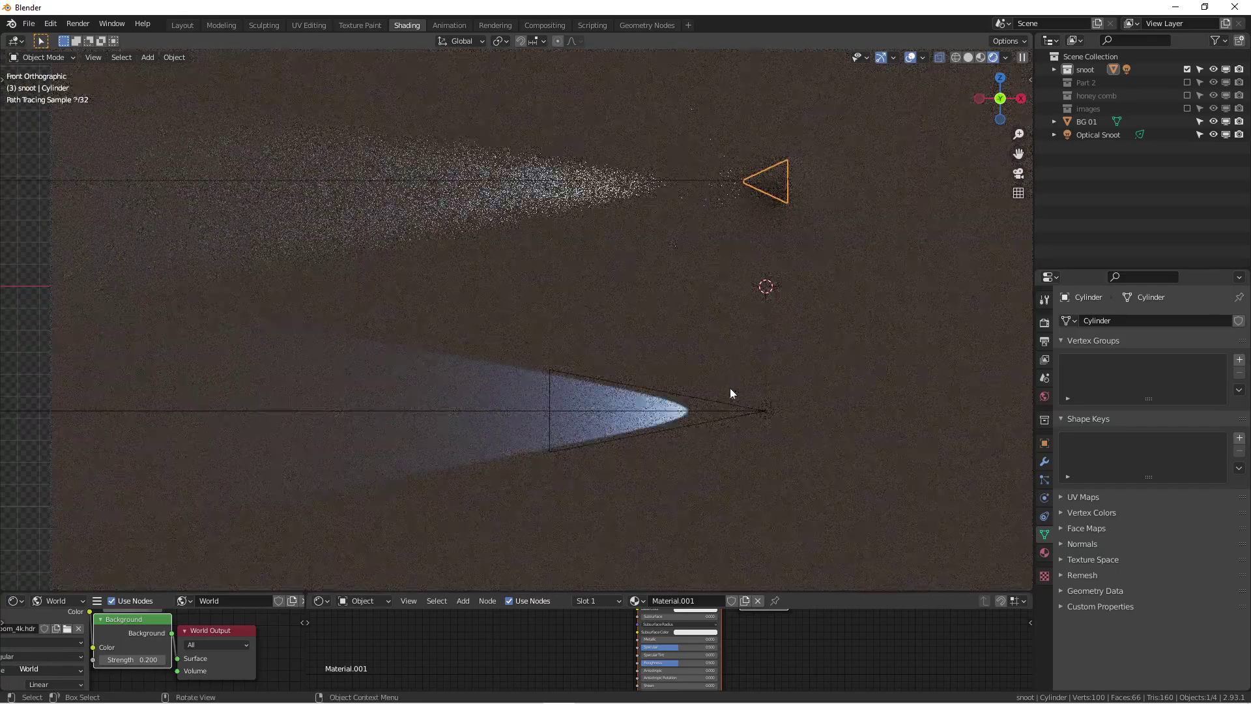
{"action": "scroll", "coordinate": [717, 404], "scroll_direction": "up", "scroll_amount": 2}
{"action": "scroll", "coordinate": [683, 411], "scroll_direction": "up", "scroll_amount": 2}
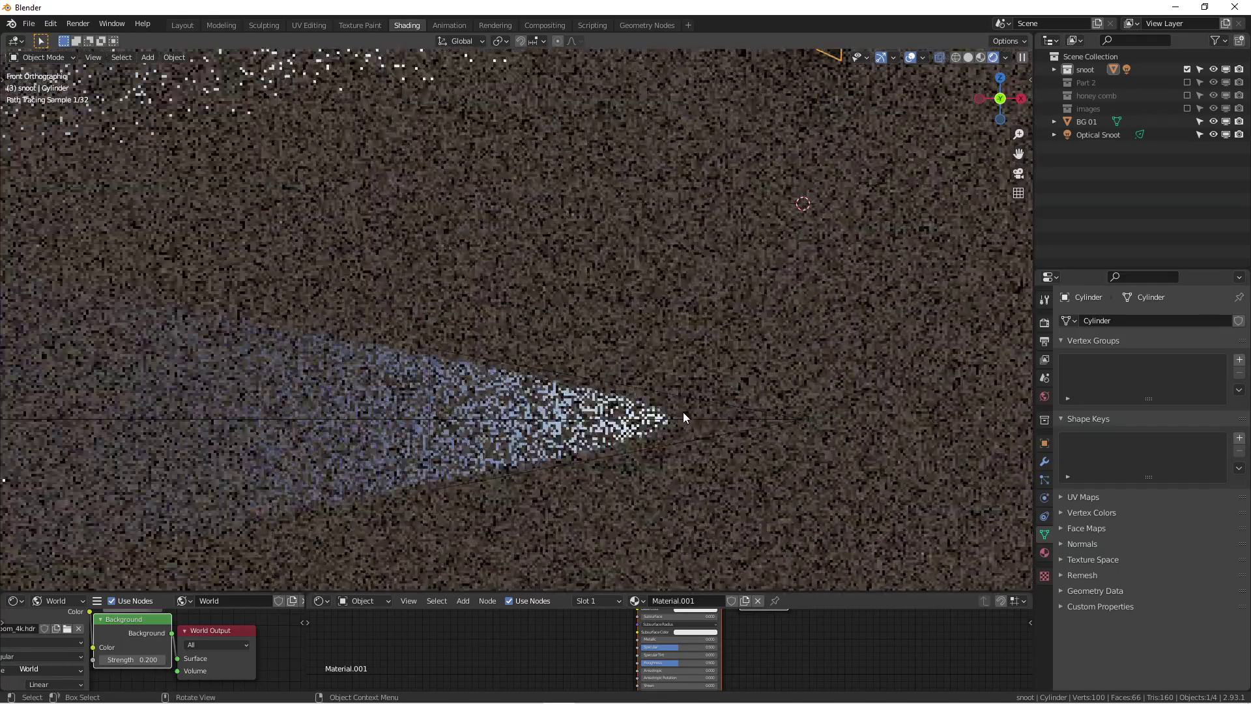
{"action": "scroll", "coordinate": [649, 422], "scroll_direction": "down", "scroll_amount": 2}
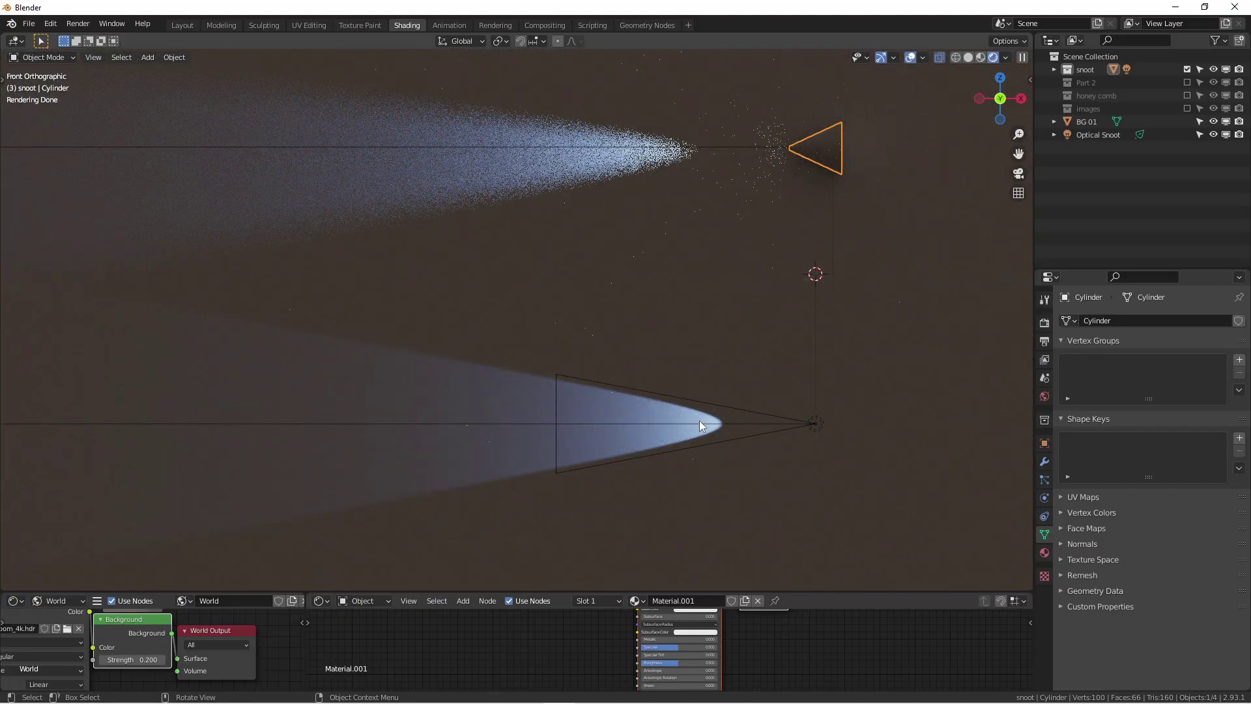
{"action": "scroll", "coordinate": [711, 427], "scroll_direction": "up", "scroll_amount": 5}
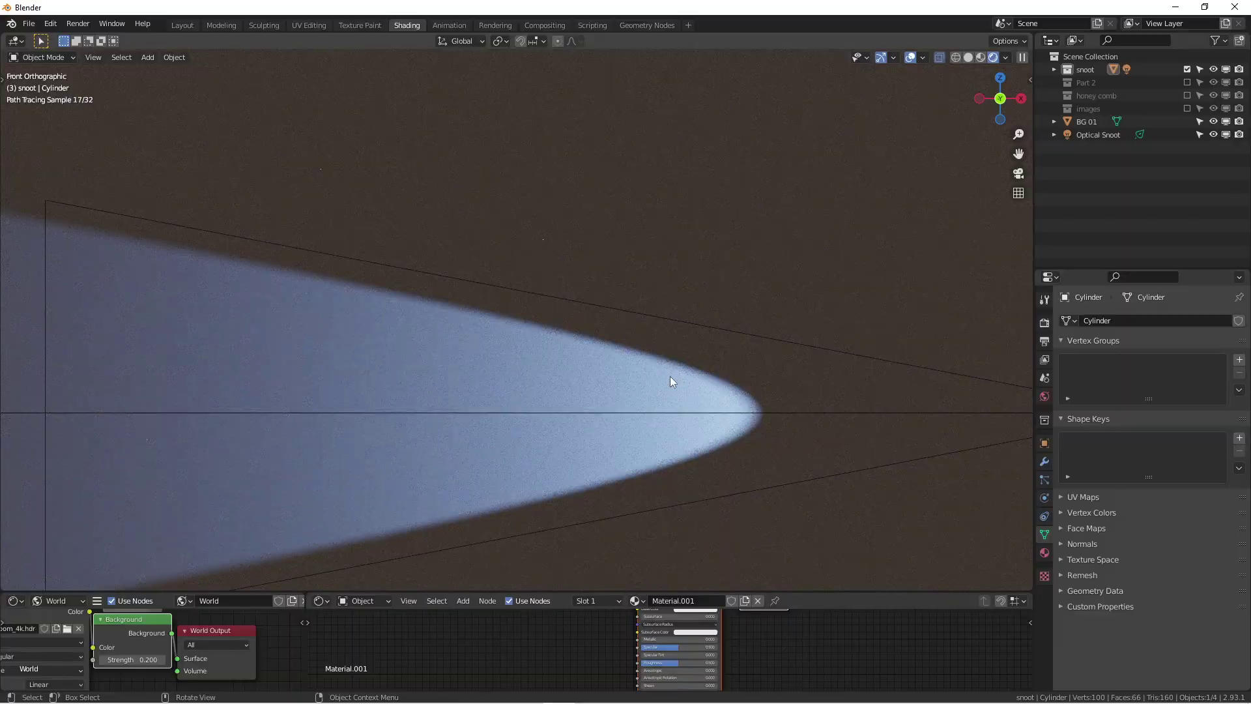
{"action": "scroll", "coordinate": [674, 358], "scroll_direction": "down", "scroll_amount": 1}
{"action": "scroll", "coordinate": [740, 503], "scroll_direction": "down", "scroll_amount": 2}
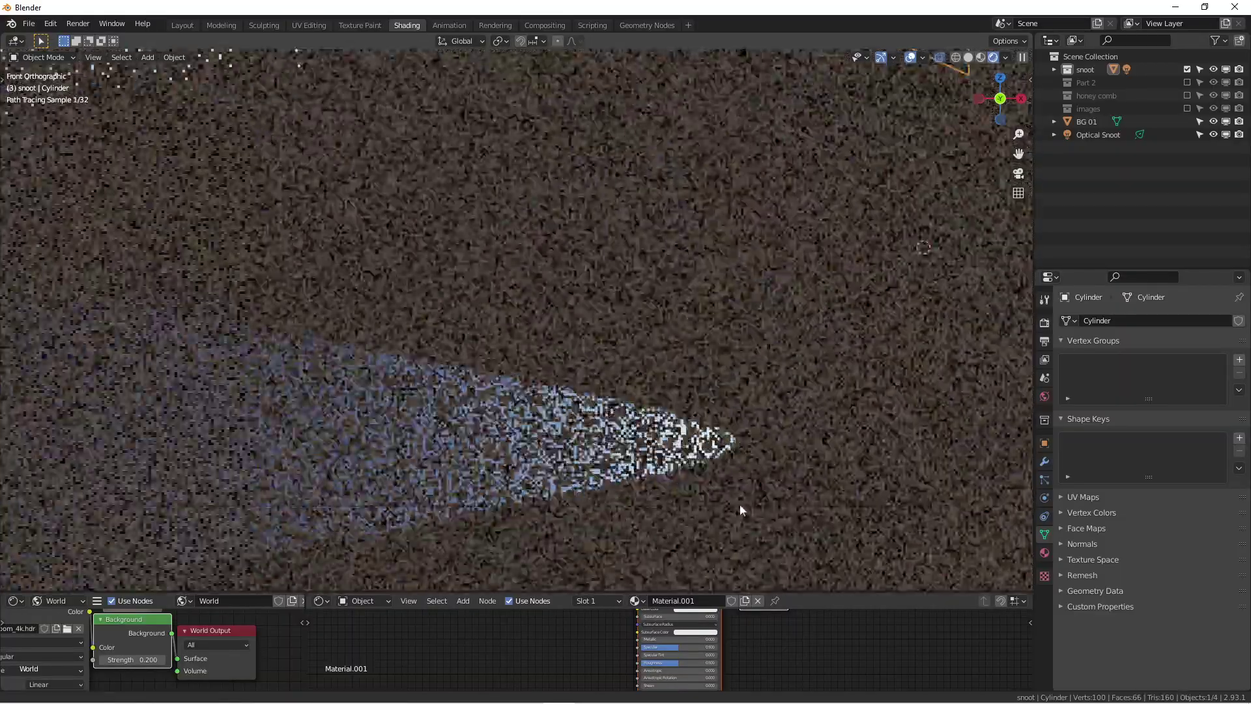
{"action": "scroll", "coordinate": [643, 314], "scroll_direction": "down", "scroll_amount": 1}
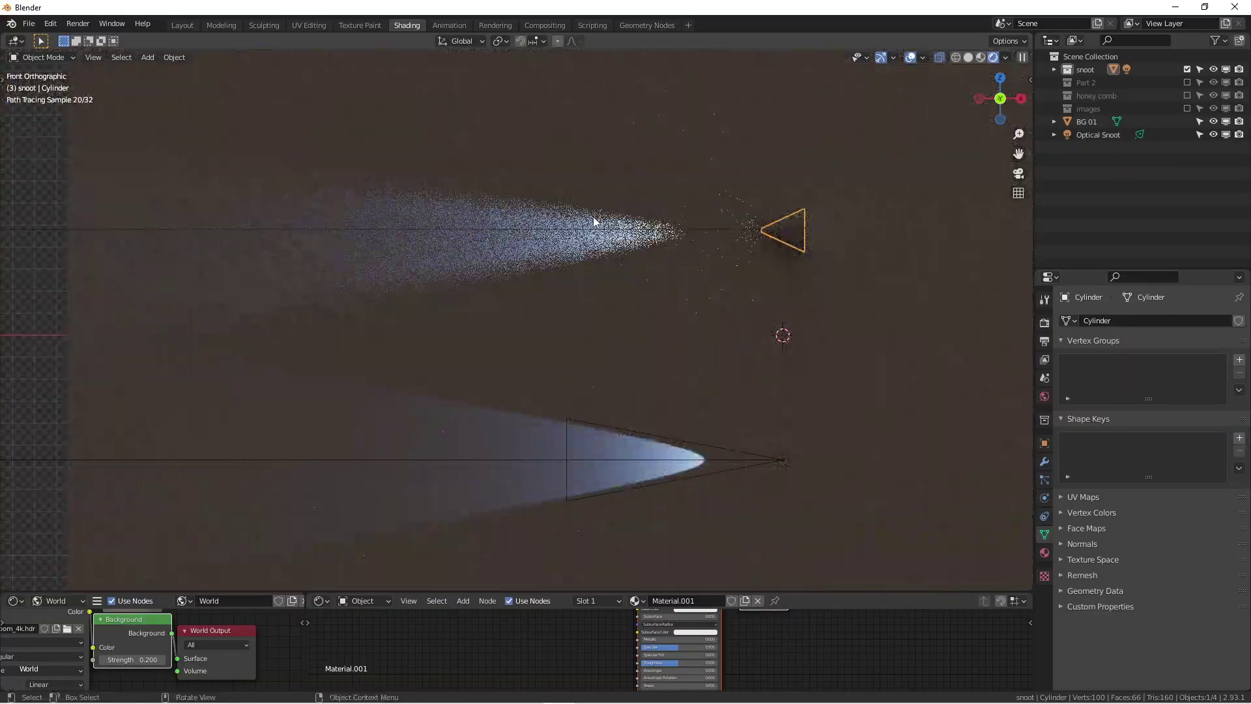
{"action": "scroll", "coordinate": [609, 222], "scroll_direction": "up", "scroll_amount": 2}
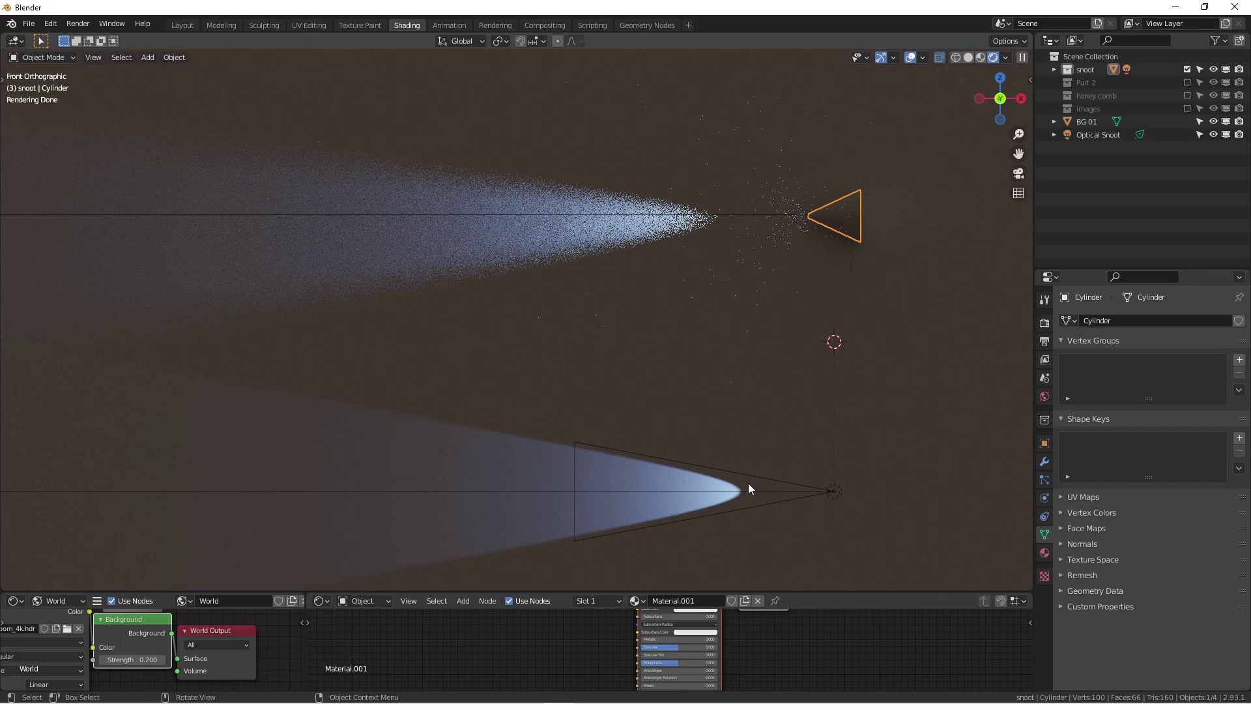
{"action": "scroll", "coordinate": [769, 450], "scroll_direction": "down", "scroll_amount": 1}
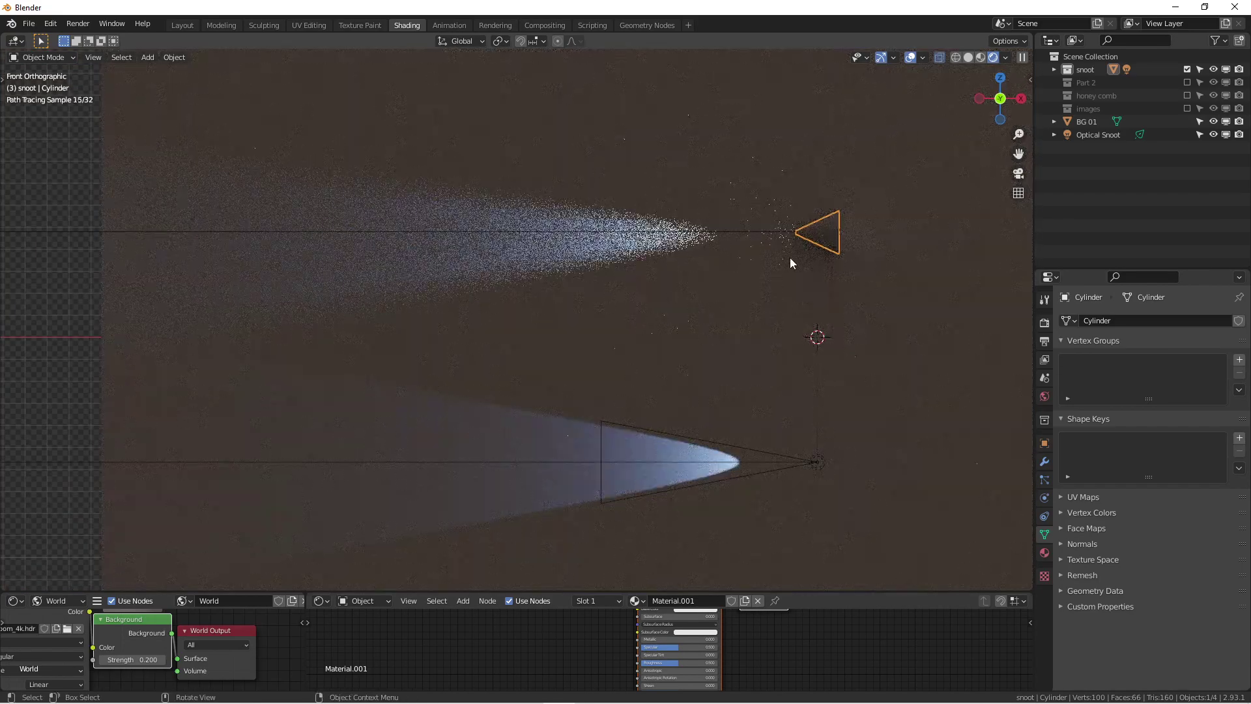
{"action": "left_click", "coordinate": [814, 289]}
{"action": "left_click", "coordinate": [823, 236]}
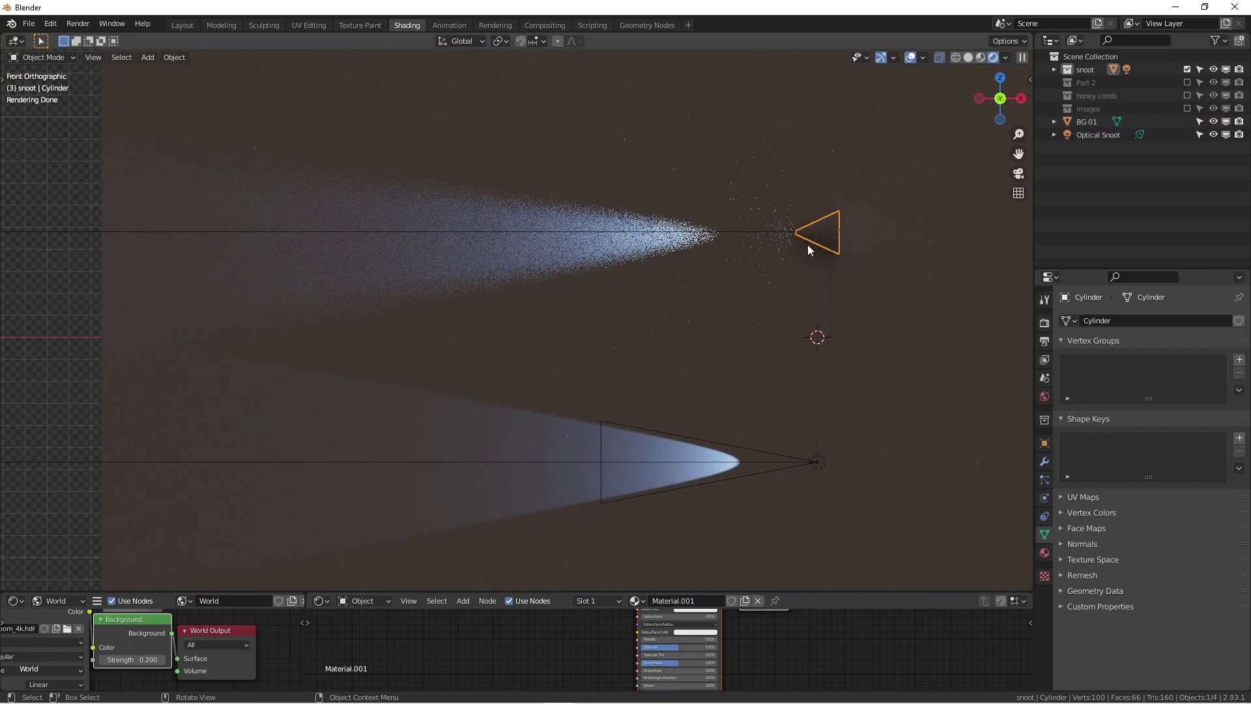
{"action": "left_click", "coordinate": [782, 462]}
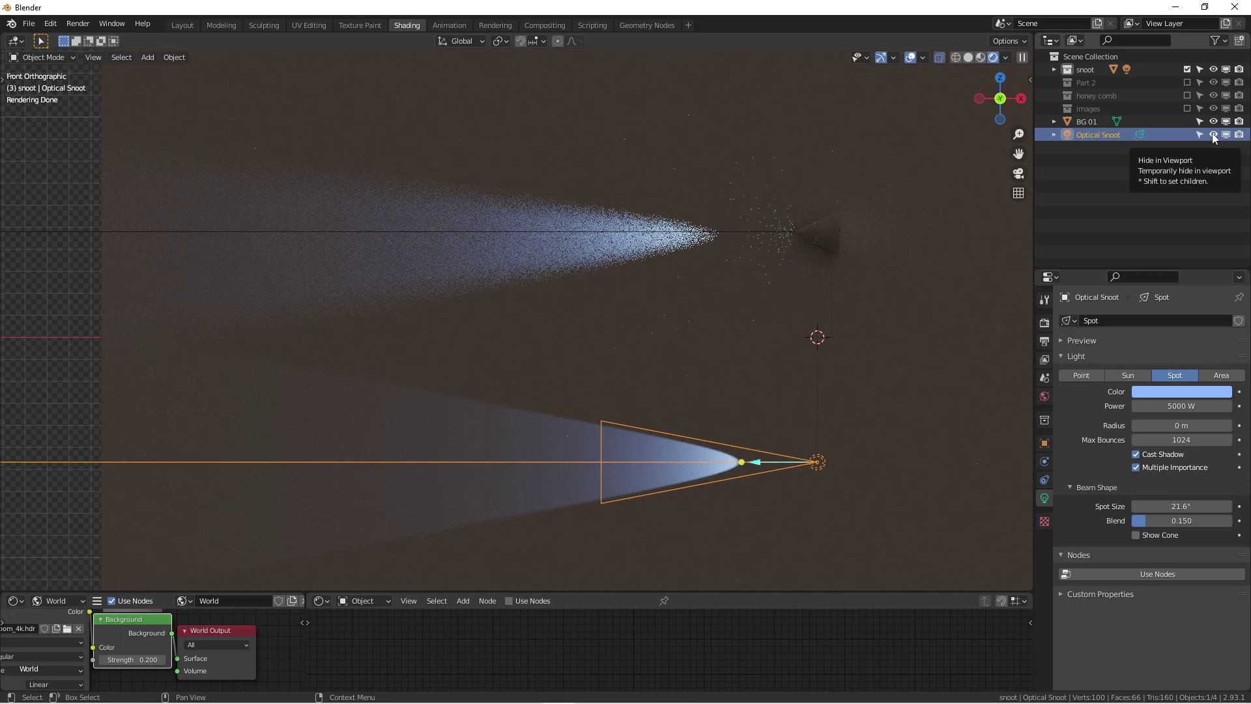
Step: Include the Part 2 collection and hide the BG 01 background
{"action": "left_click", "coordinate": [1186, 82]}
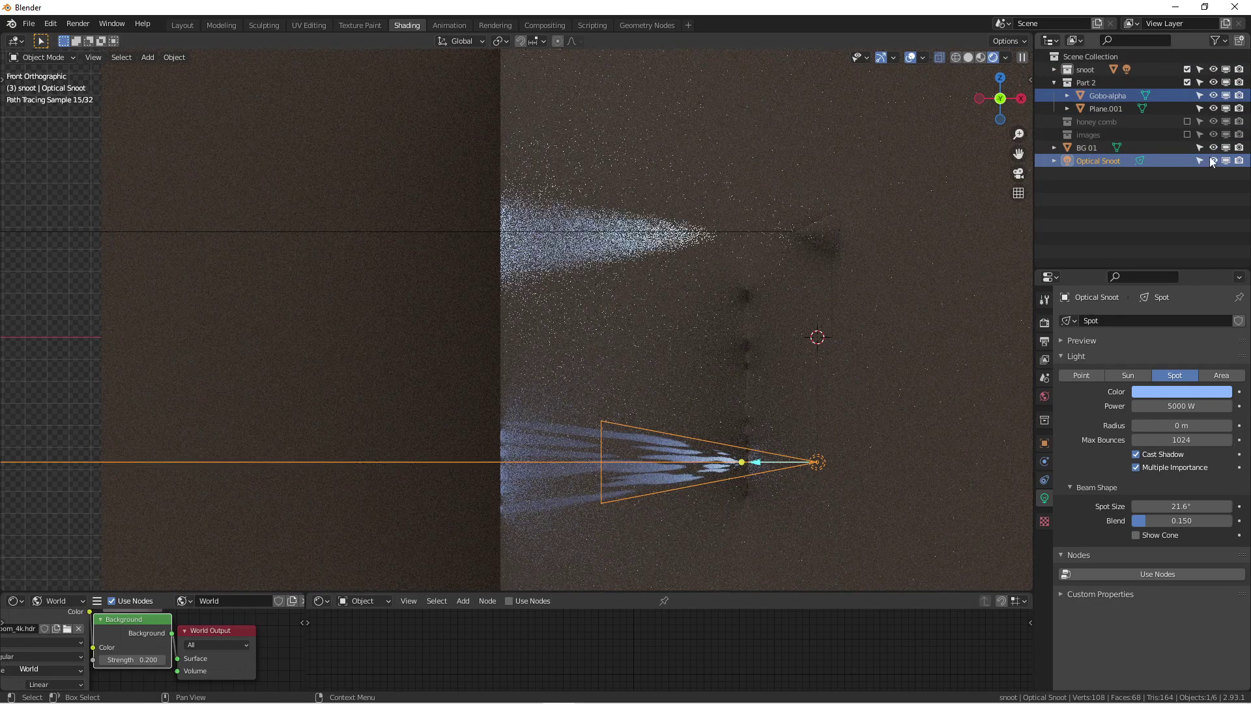
{"action": "left_click", "coordinate": [1212, 147]}
{"action": "middle_click_drag", "start_coordinate": [853, 208], "coordinate": [646, 230]}
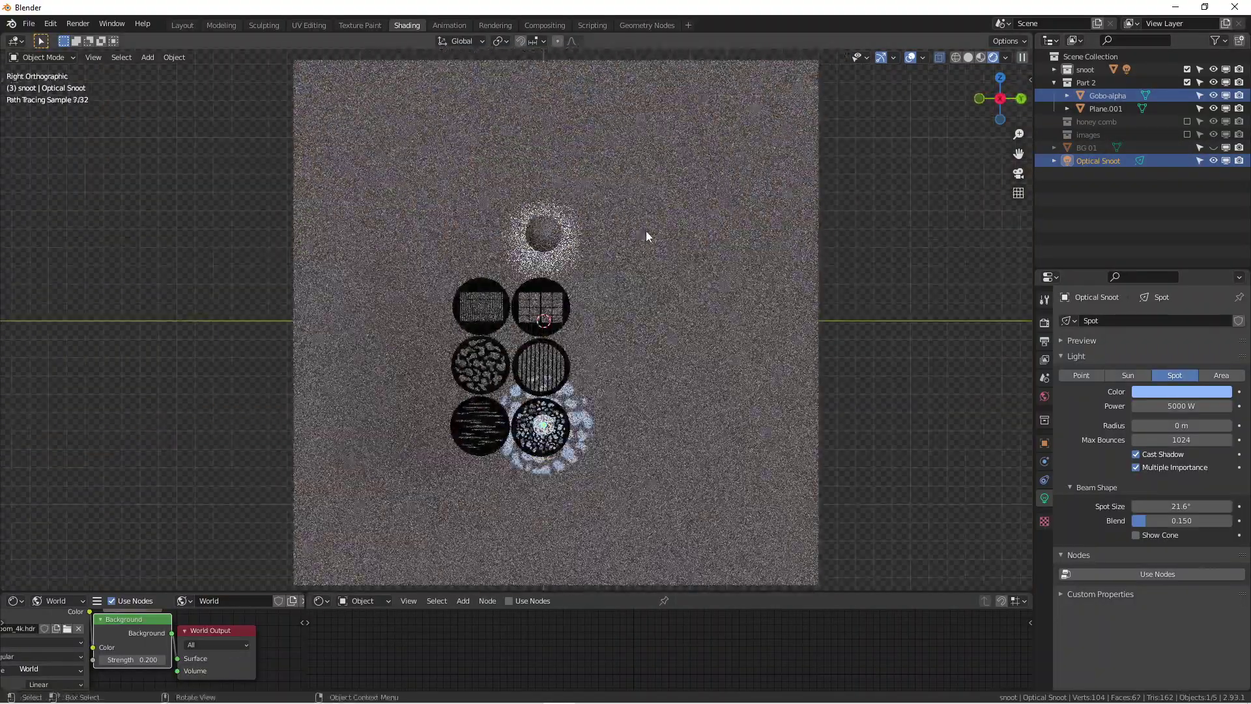
{"action": "scroll", "coordinate": [646, 230], "scroll_direction": "up", "scroll_amount": 2}
Step: Select the Gobo-alpha plane and hide it so only a plain spot shows on the wall
{"action": "left_click", "coordinate": [565, 300]}
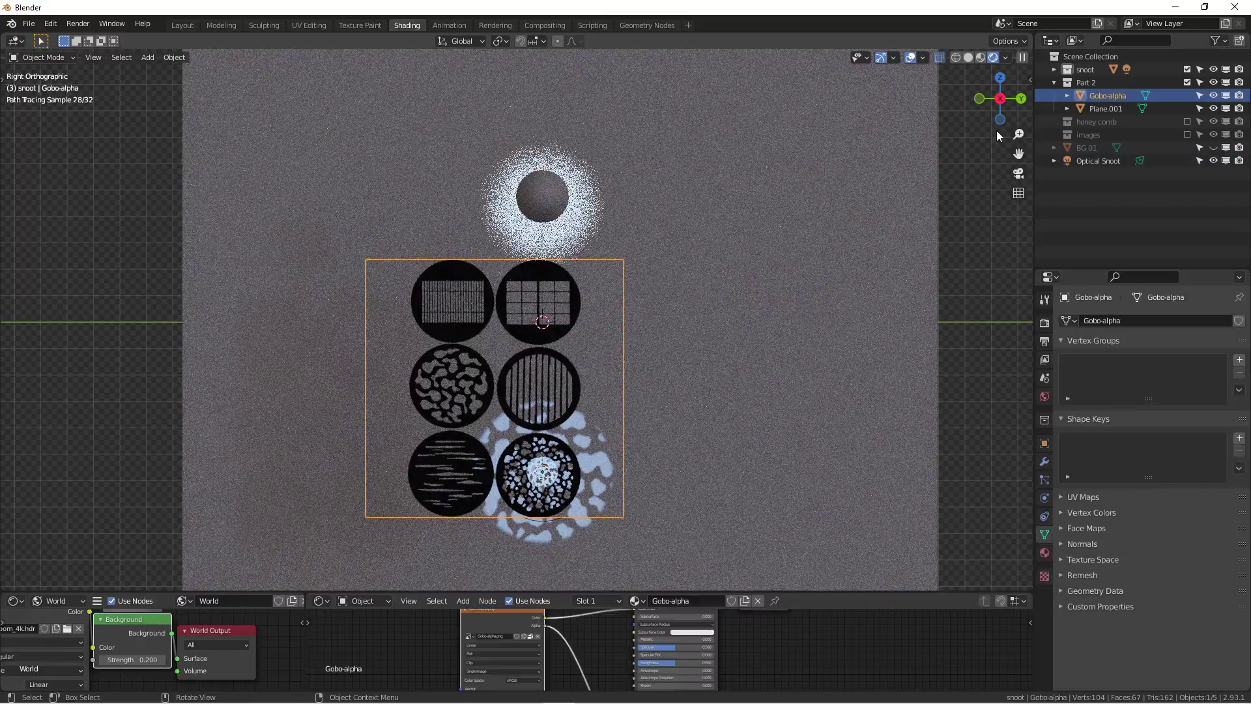
{"action": "left_click", "coordinate": [1216, 96]}
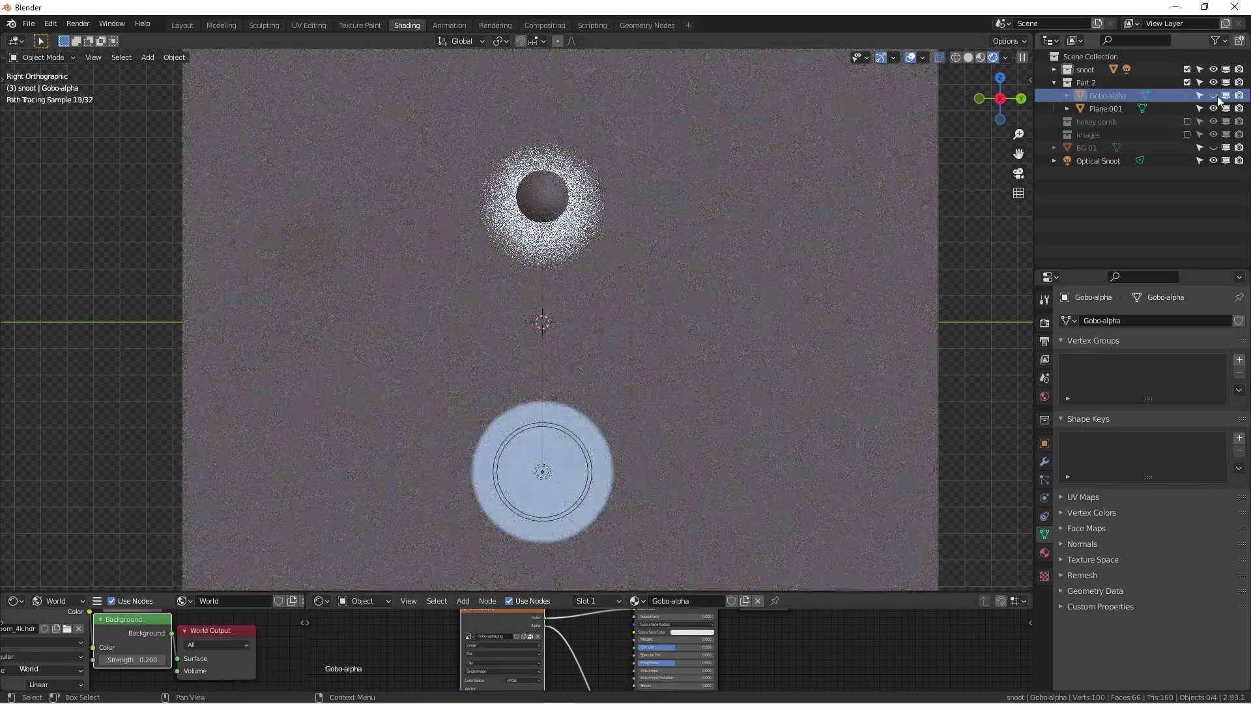
{"action": "left_click", "coordinate": [1215, 96]}
{"action": "left_click", "coordinate": [1215, 96]}
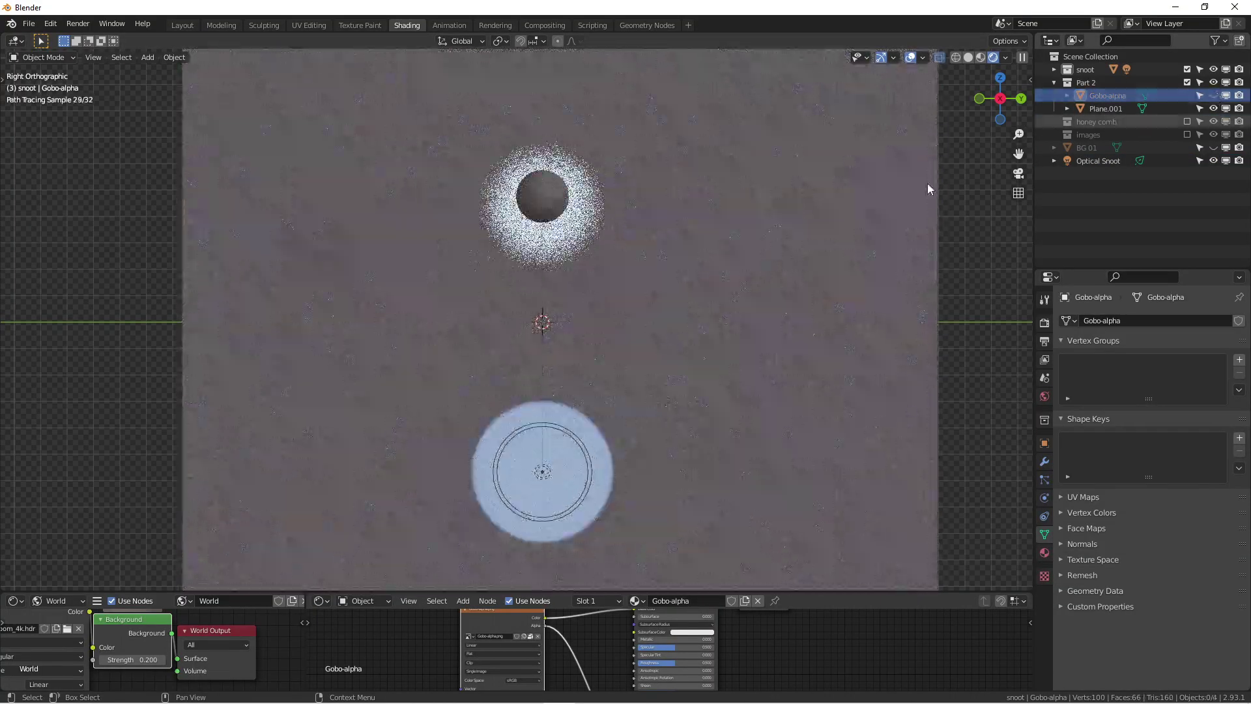
{"action": "scroll", "coordinate": [589, 253], "scroll_direction": "down", "scroll_amount": 2}
{"action": "scroll", "coordinate": [600, 243], "scroll_direction": "up", "scroll_amount": 2}
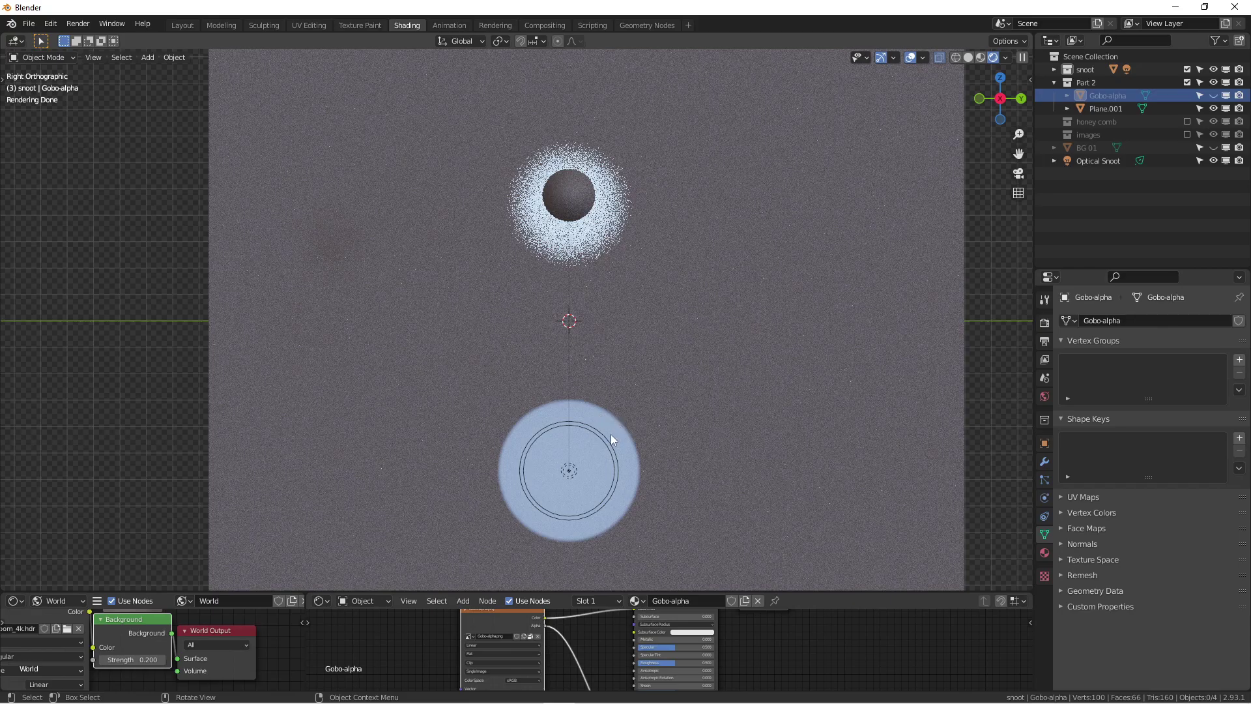
{"action": "left_click", "coordinate": [570, 469]}
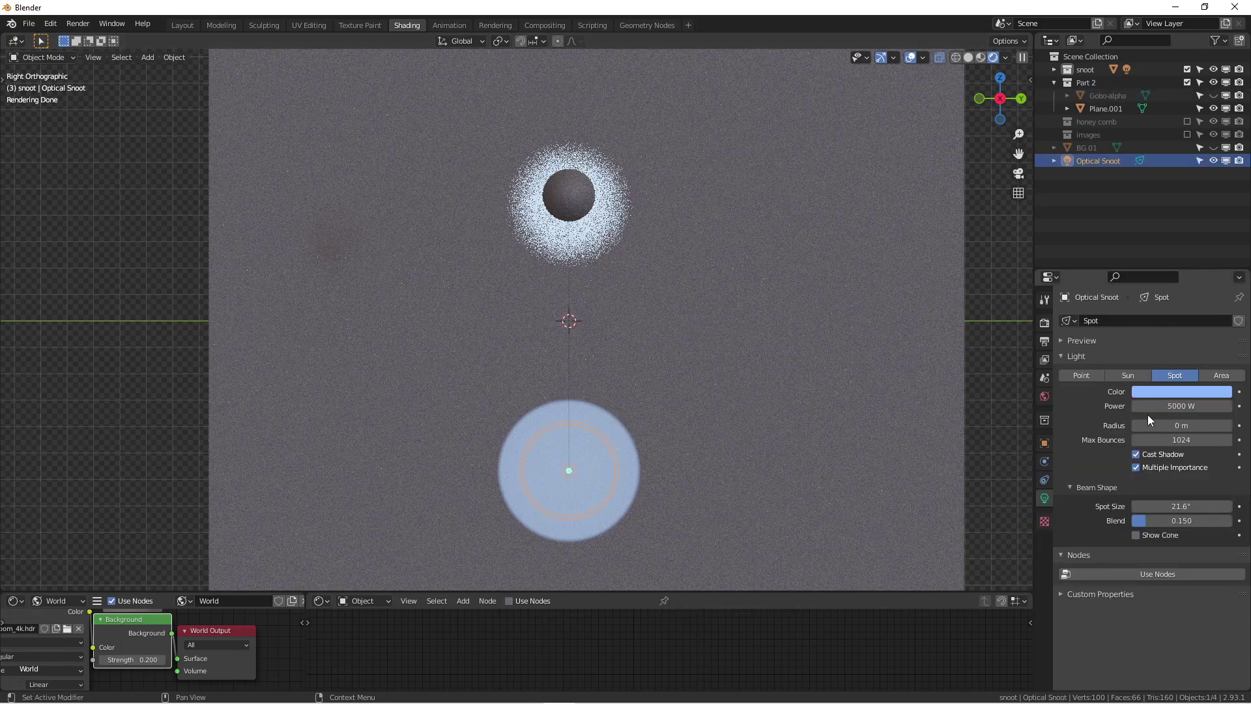
{"action": "scroll", "coordinate": [573, 462], "scroll_direction": "up", "scroll_amount": 1}
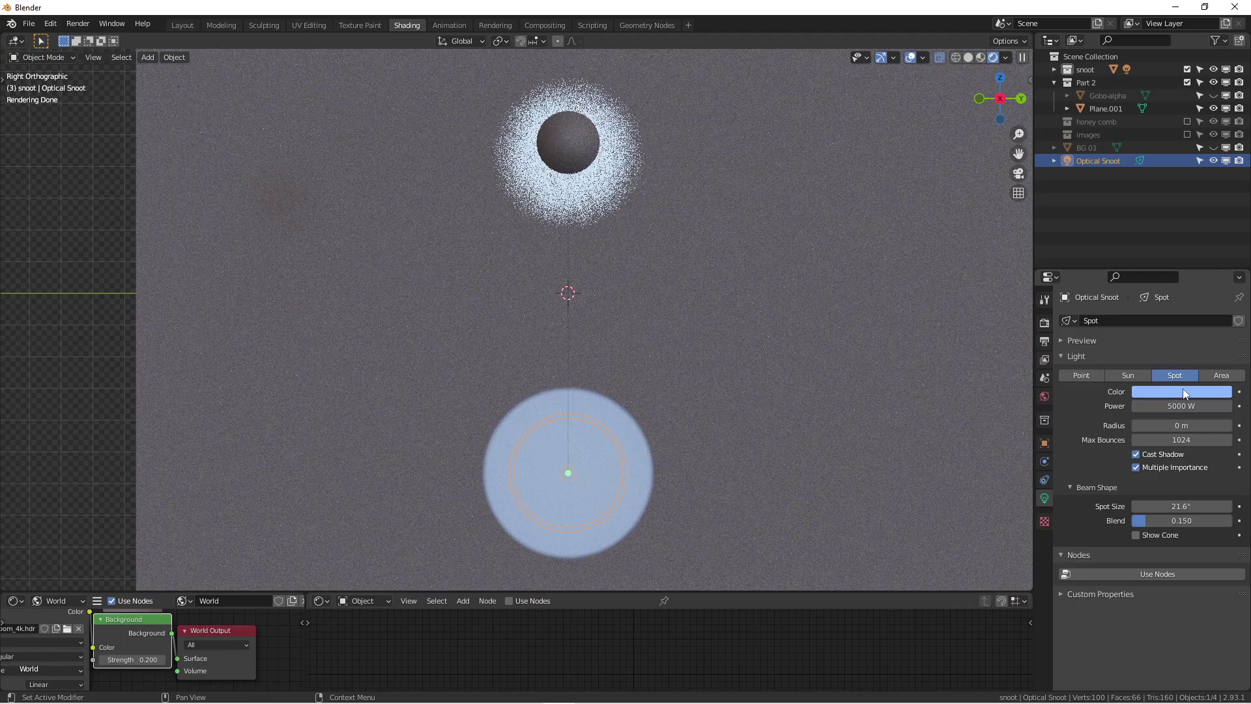
{"action": "scroll", "coordinate": [641, 443], "scroll_direction": "up", "scroll_amount": 1}
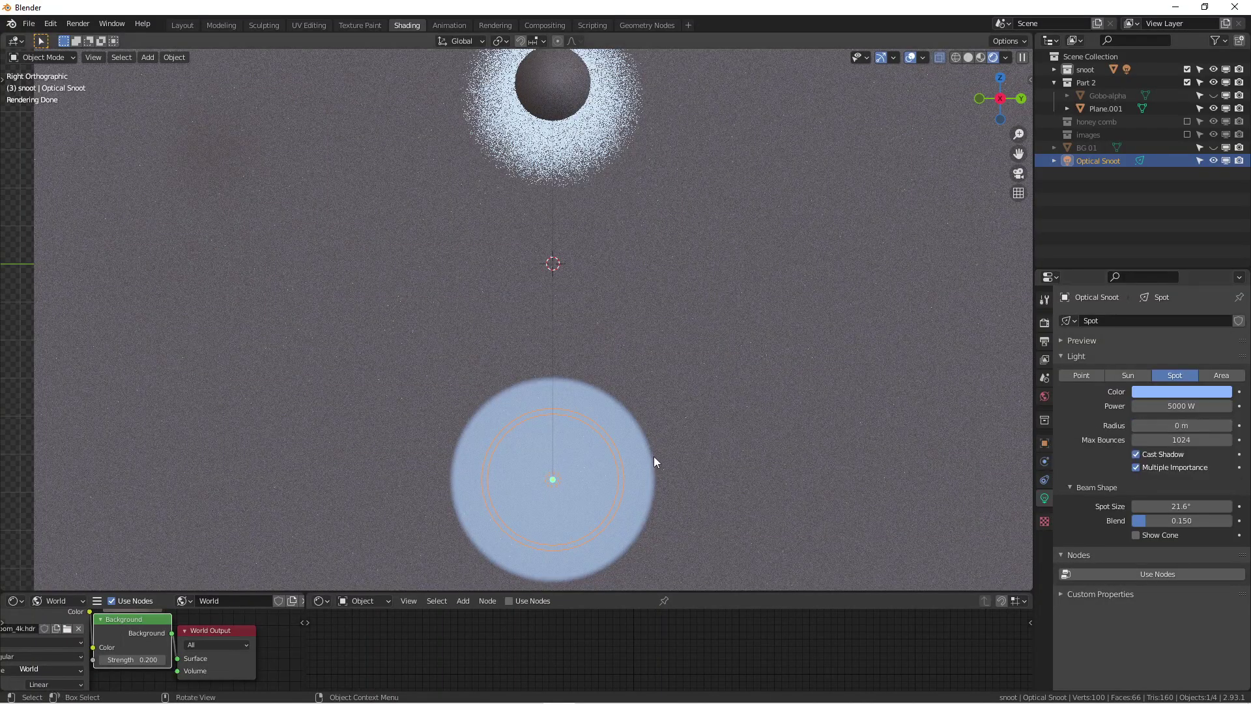
{"action": "scroll", "coordinate": [654, 456], "scroll_direction": "down", "scroll_amount": 2}
{"action": "middle_click_drag", "start_coordinate": [651, 392], "coordinate": [654, 362], "text": "shift"}
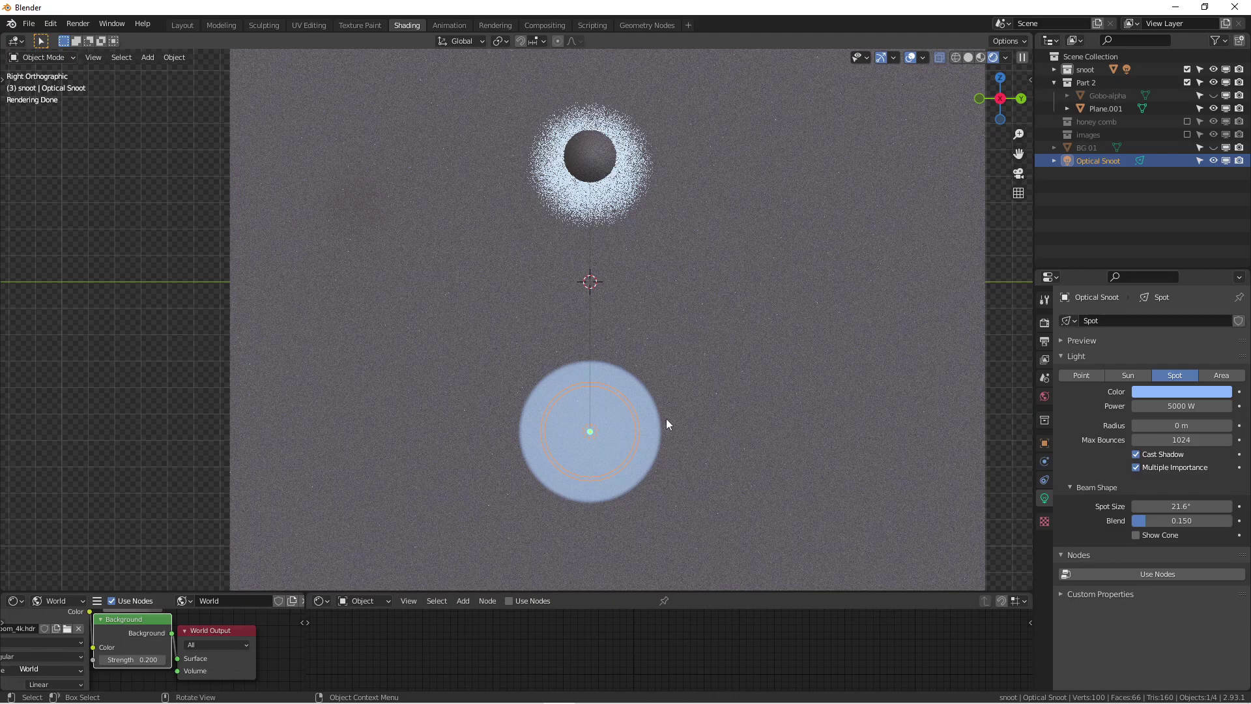
{"action": "scroll", "coordinate": [666, 418], "scroll_direction": "up", "scroll_amount": 1}
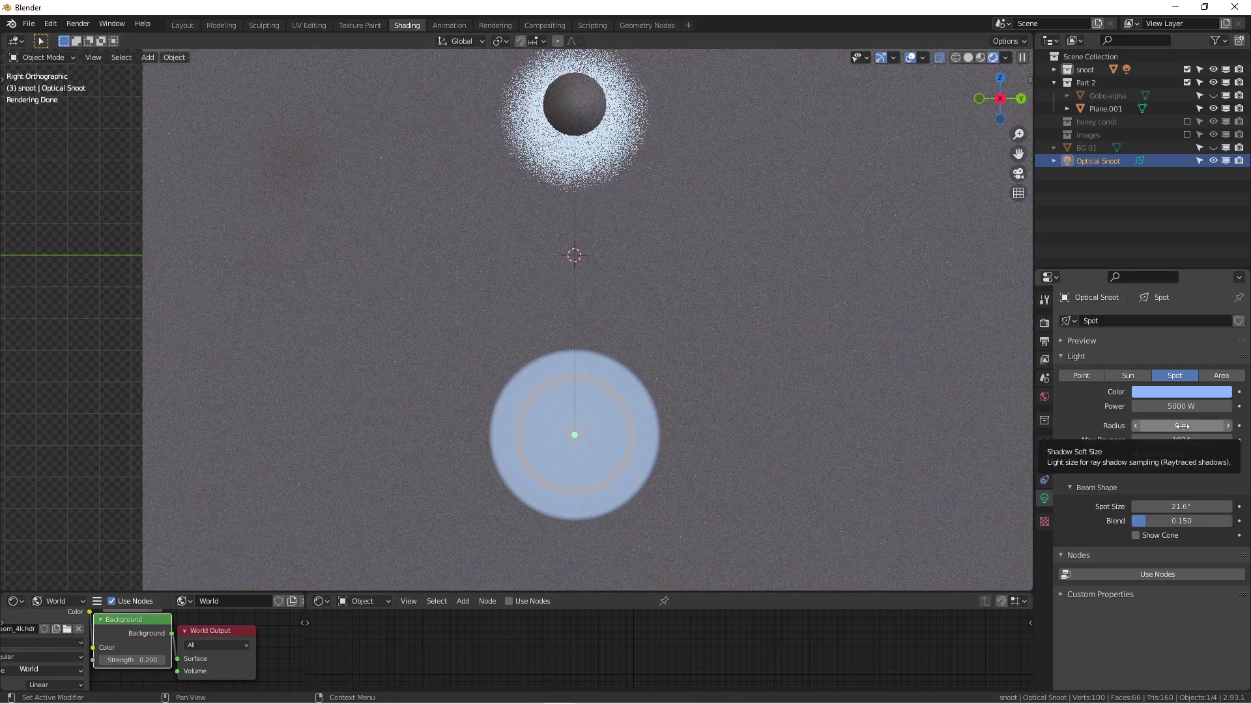
{"action": "scroll", "coordinate": [651, 432], "scroll_direction": "up", "scroll_amount": 1}
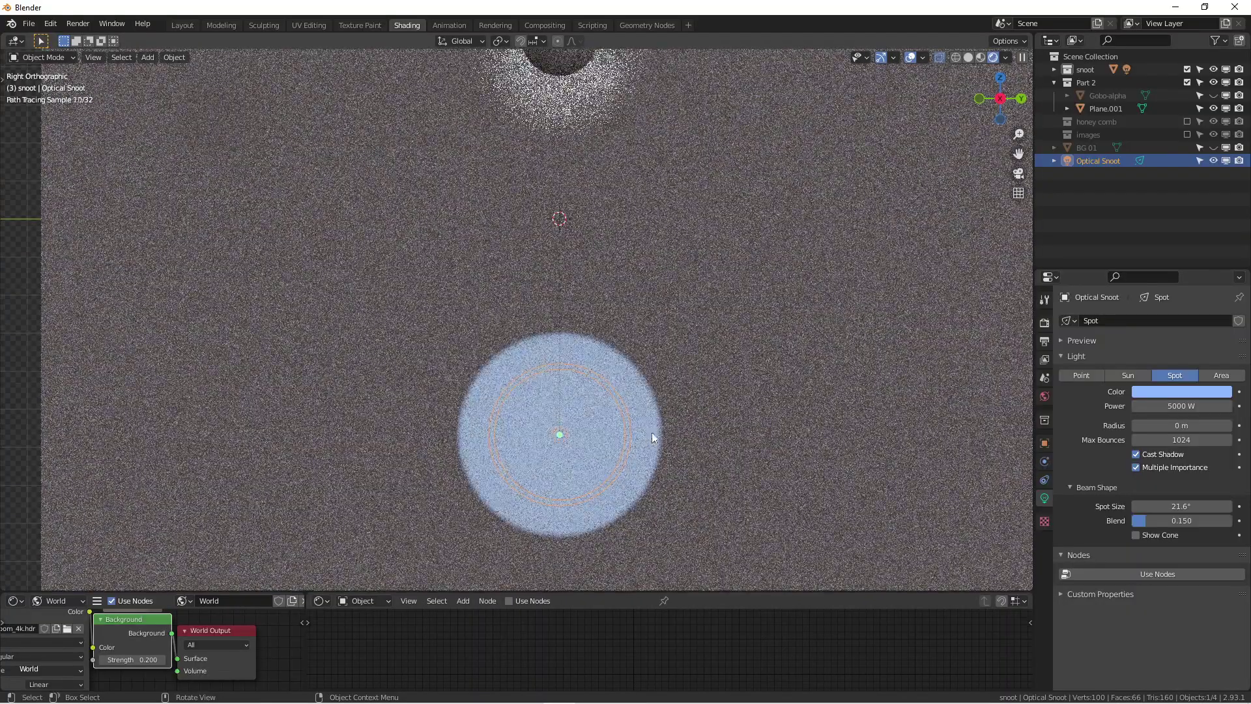
{"action": "scroll", "coordinate": [661, 384], "scroll_direction": "down", "scroll_amount": 1}
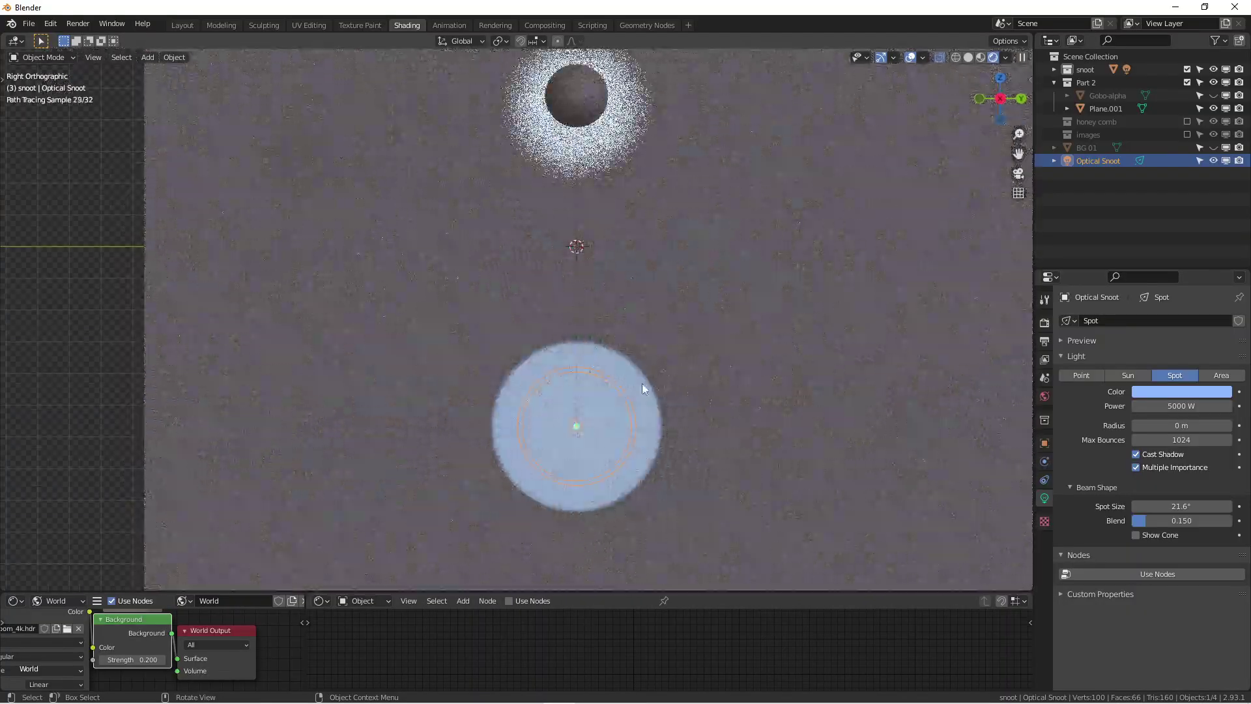
{"action": "scroll", "coordinate": [639, 394], "scroll_direction": "down", "scroll_amount": 1}
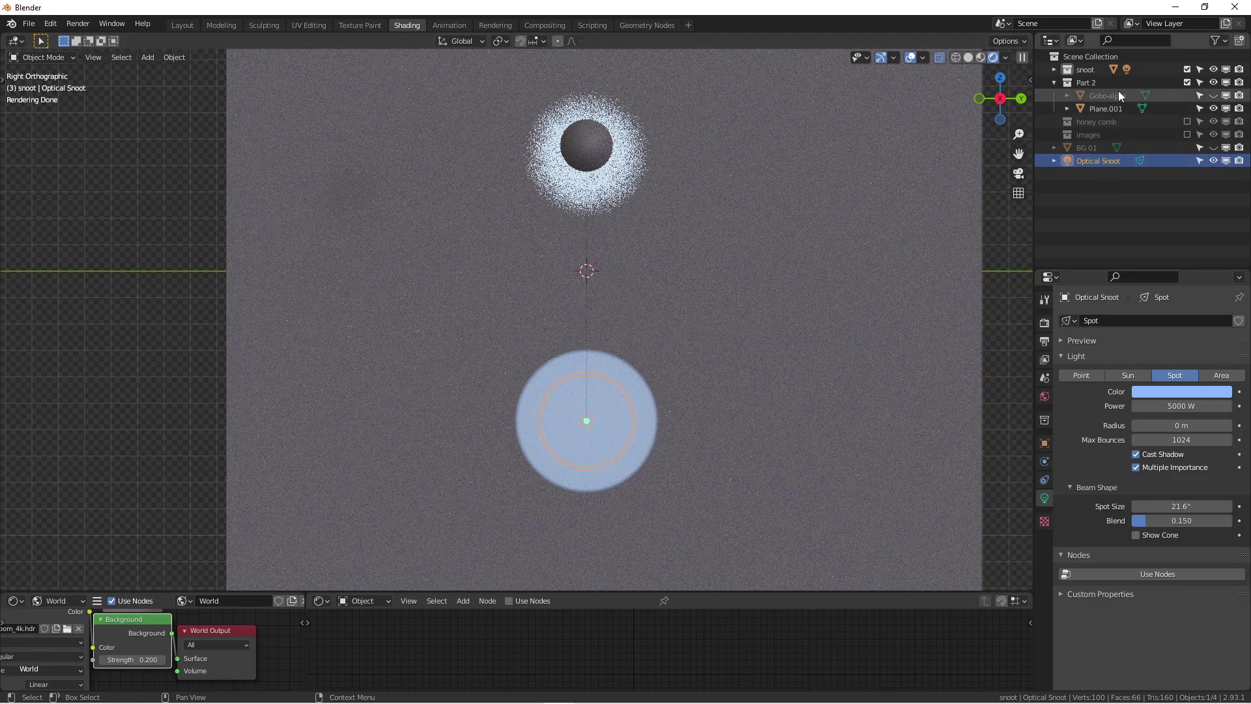
Step: Unhide the Gobo-alpha plane and move it so its striped disc sits in the beam
{"action": "left_click", "coordinate": [1212, 96]}
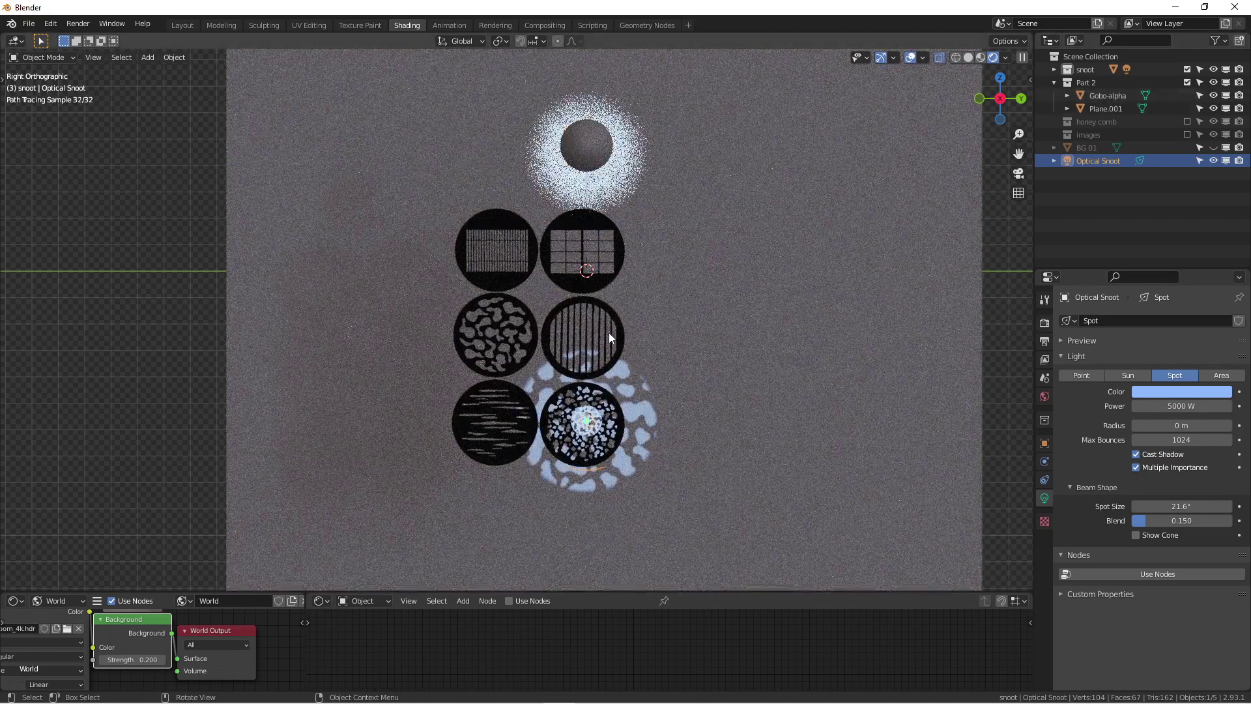
{"action": "left_click", "coordinate": [615, 331]}
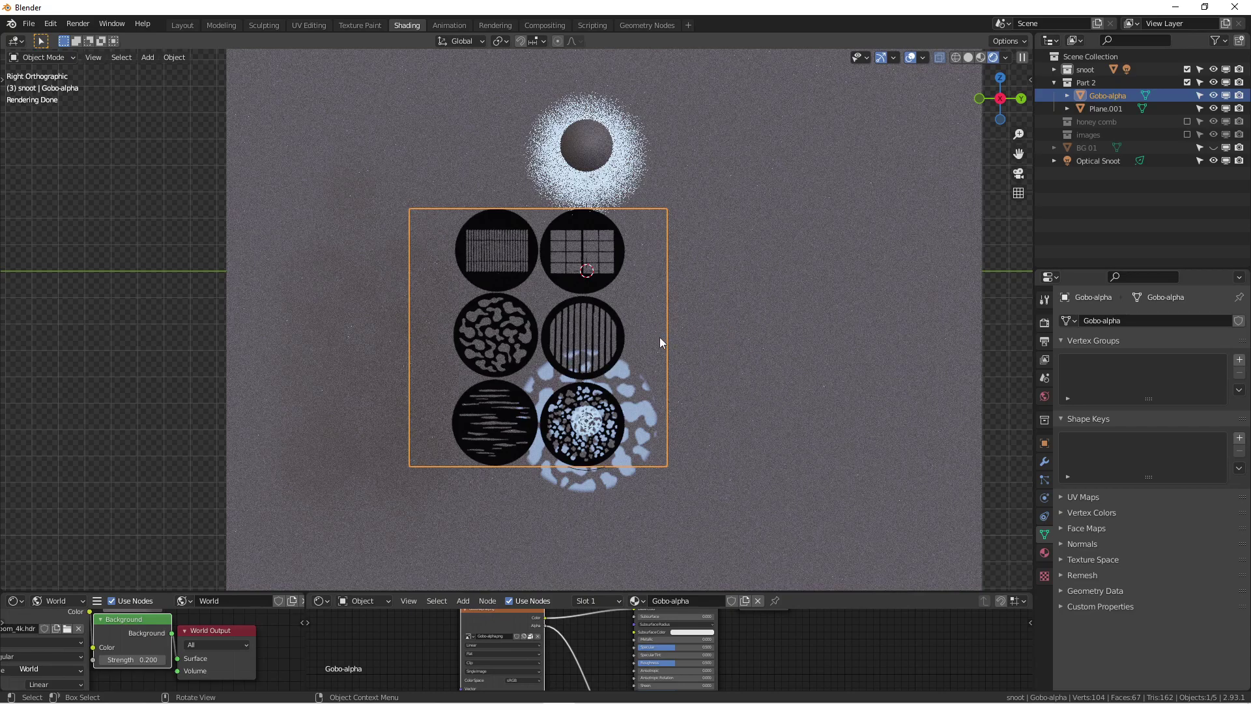
{"action": "key", "text": "g"}
{"action": "left_click", "coordinate": [453, 327]}
{"action": "middle_click_drag", "start_coordinate": [453, 327], "coordinate": [773, 414]}
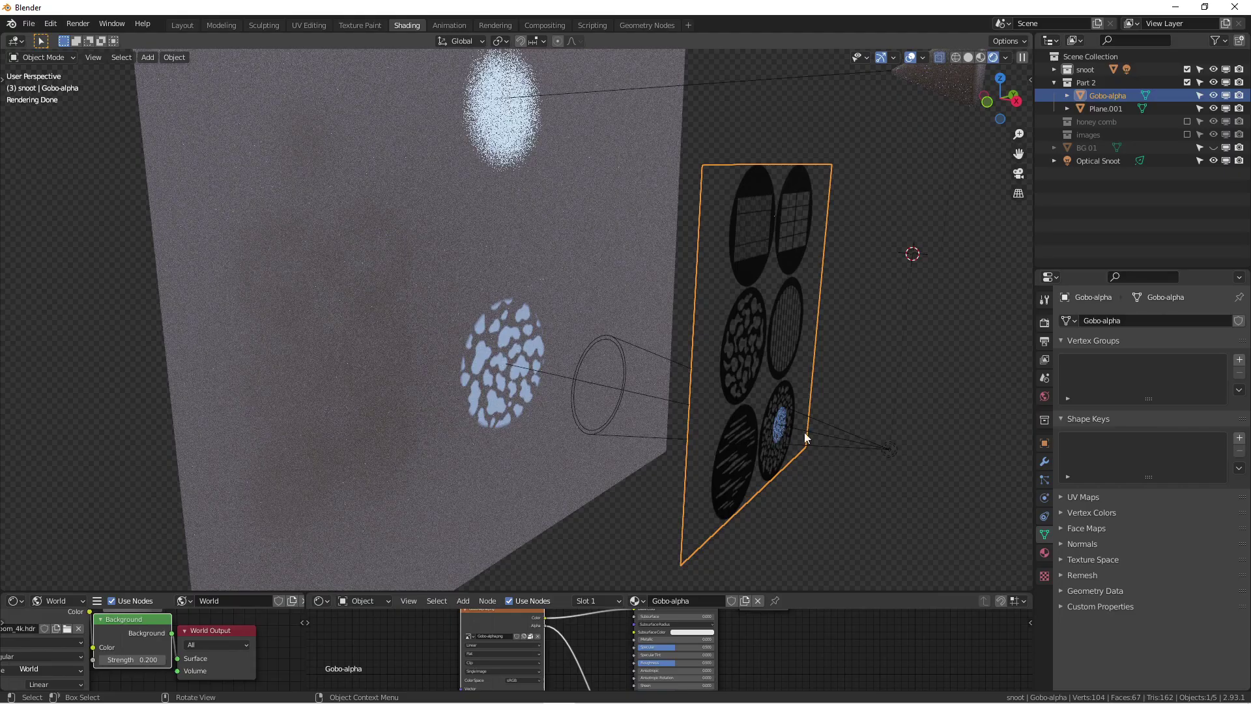
{"action": "key", "text": "KP_3"}
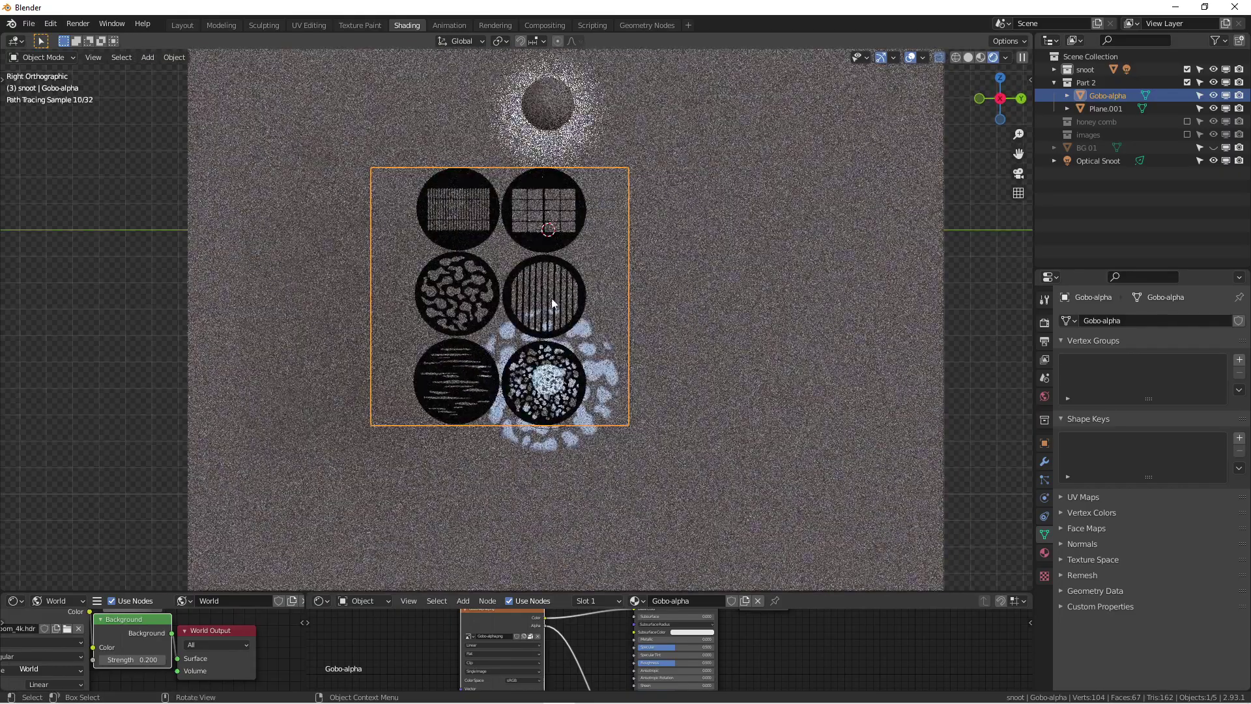
Step: With the gobo plate selected, check the striped pattern cast on the wall
{"action": "left_click", "coordinate": [570, 288]}
{"action": "left_click", "coordinate": [569, 288]}
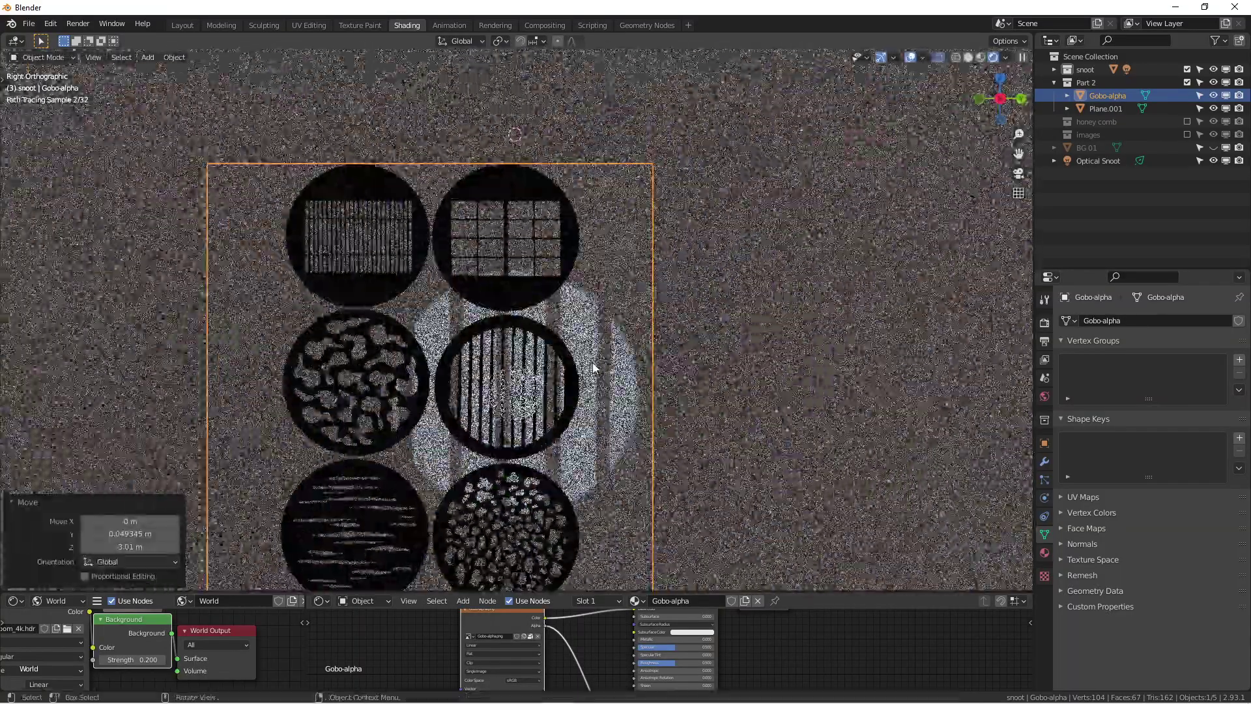
{"action": "scroll", "coordinate": [595, 365], "scroll_direction": "down", "scroll_amount": 3}
{"action": "scroll", "coordinate": [594, 365], "scroll_direction": "down", "scroll_amount": 1}
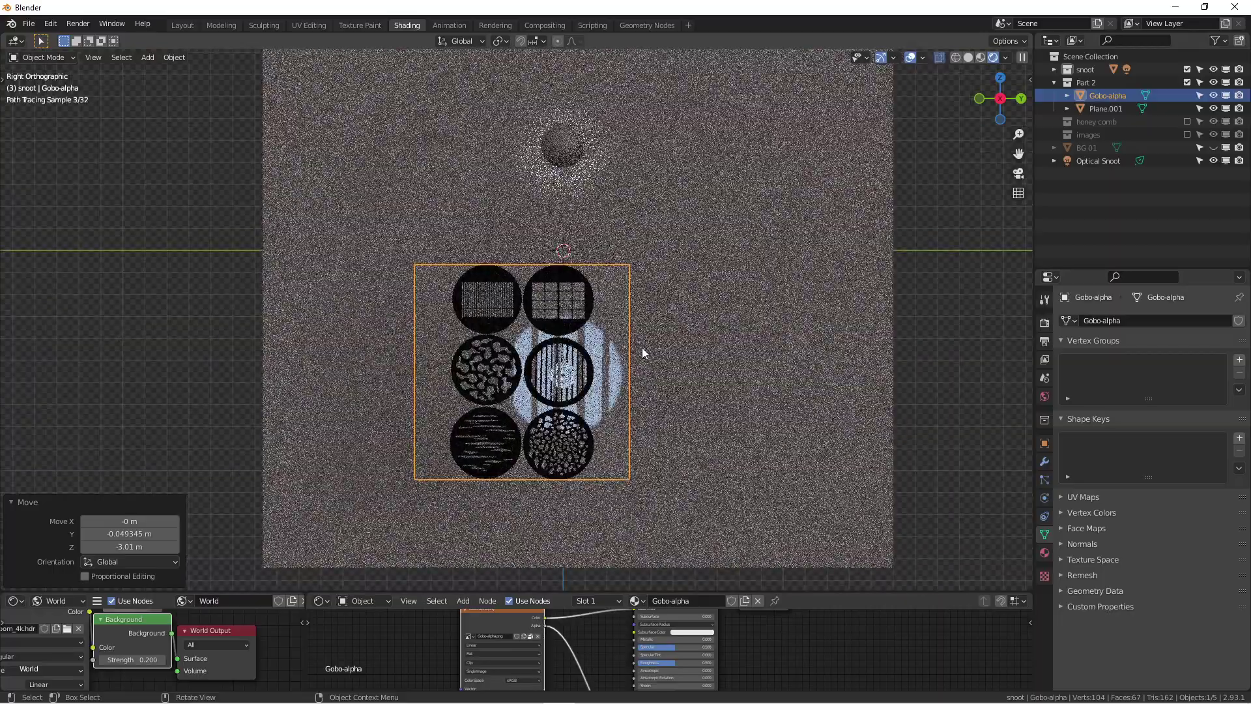
{"action": "middle_click_drag", "start_coordinate": [642, 348], "coordinate": [686, 347]}
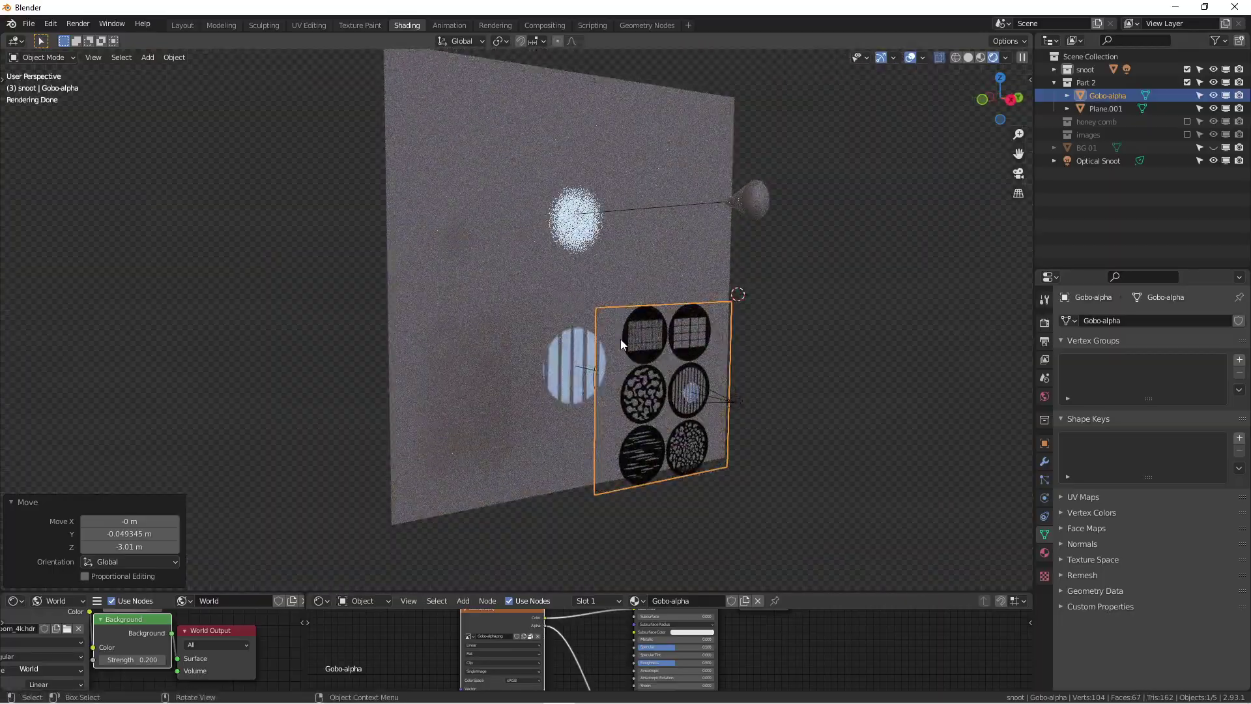
{"action": "scroll", "coordinate": [649, 349], "scroll_direction": "up", "scroll_amount": 5}
{"action": "scroll", "coordinate": [651, 341], "scroll_direction": "down", "scroll_amount": 2}
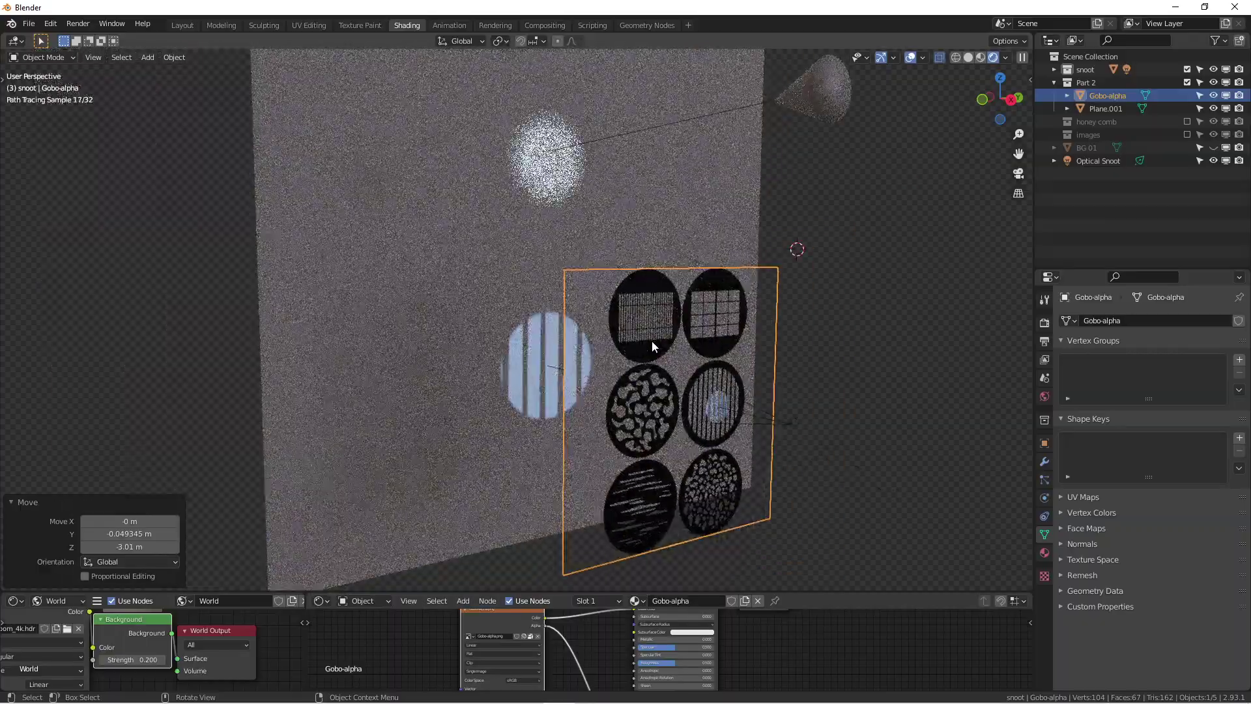
{"action": "scroll", "coordinate": [651, 340], "scroll_direction": "down", "scroll_amount": 3}
{"action": "scroll", "coordinate": [665, 360], "scroll_direction": "up", "scroll_amount": 3}
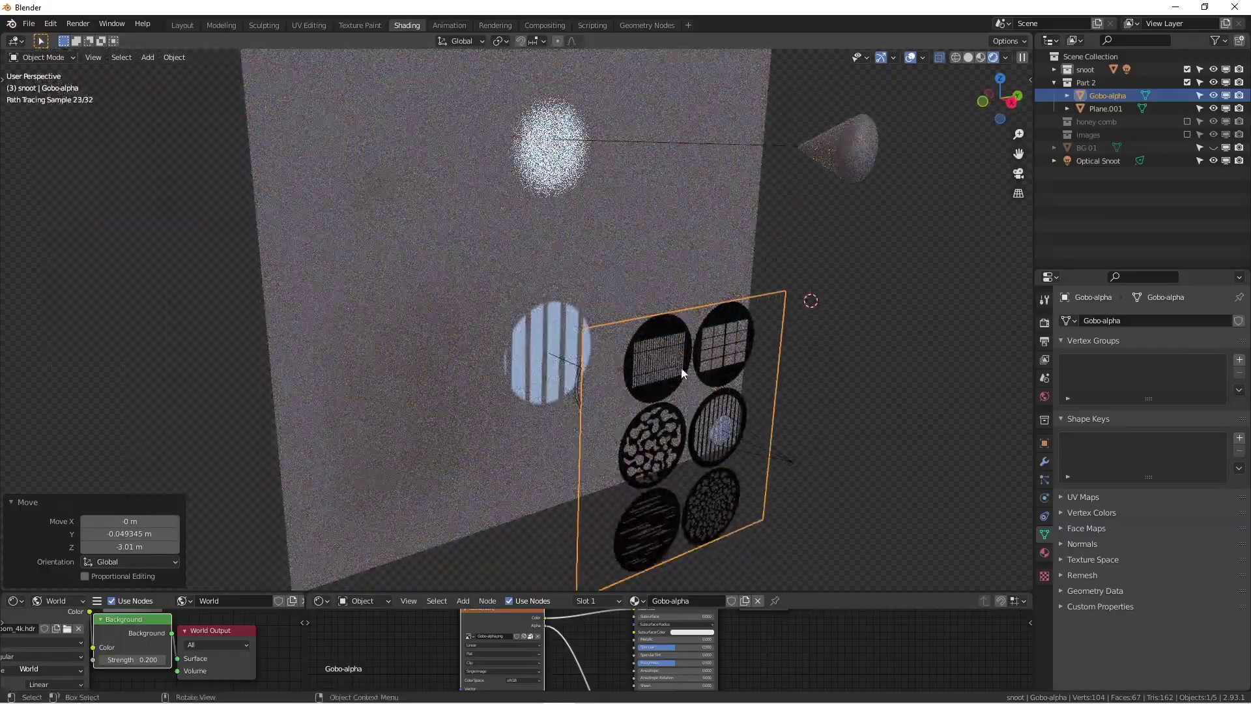
Step: Nudge the gobo plate again and return to the right side view
{"action": "left_click", "coordinate": [713, 353]}
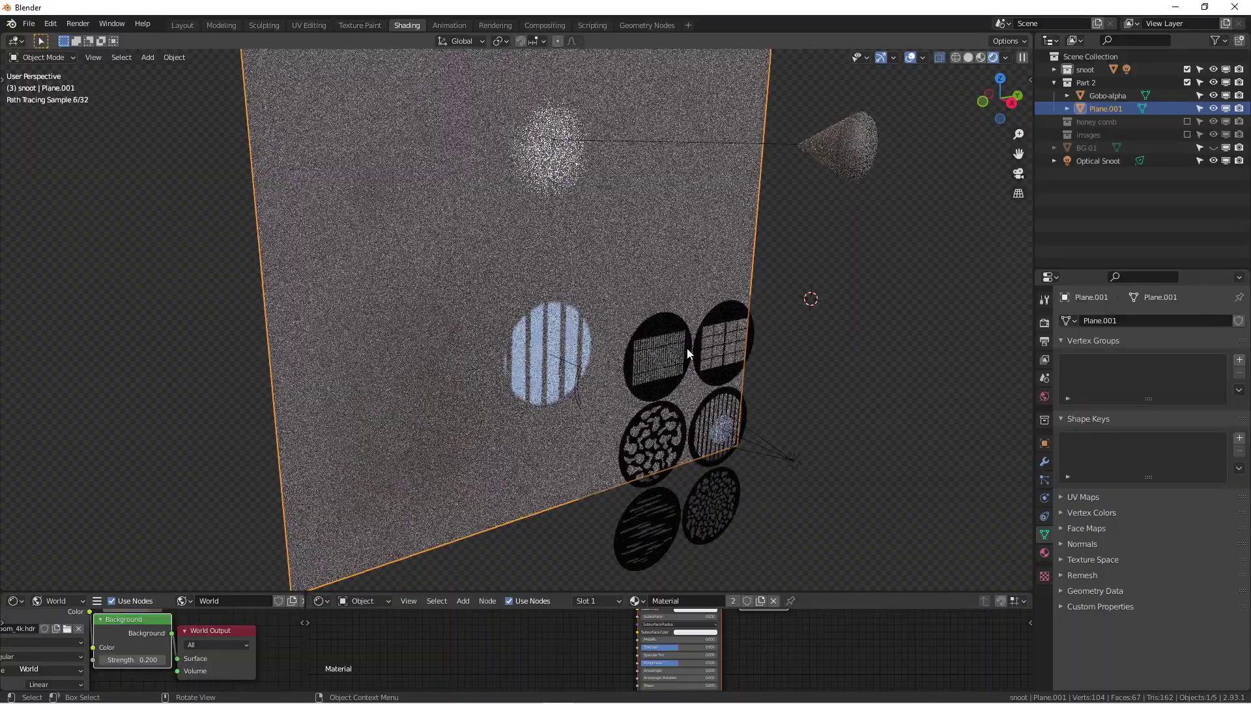
{"action": "left_click", "coordinate": [695, 351]}
{"action": "key", "text": "g"}
{"action": "left_click", "coordinate": [658, 337]}
{"action": "key", "text": "KP_3"}
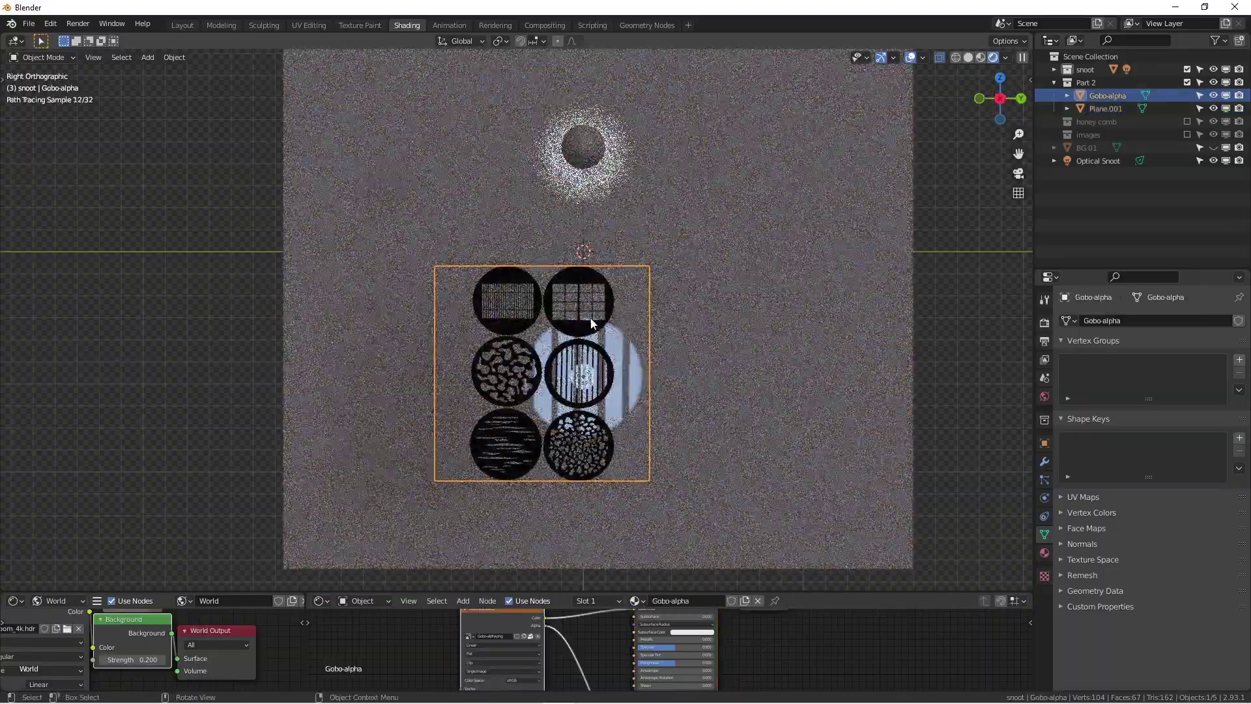
Step: Move the gobo plate lower, then up and left beside the light spot
{"action": "key", "text": "g"}
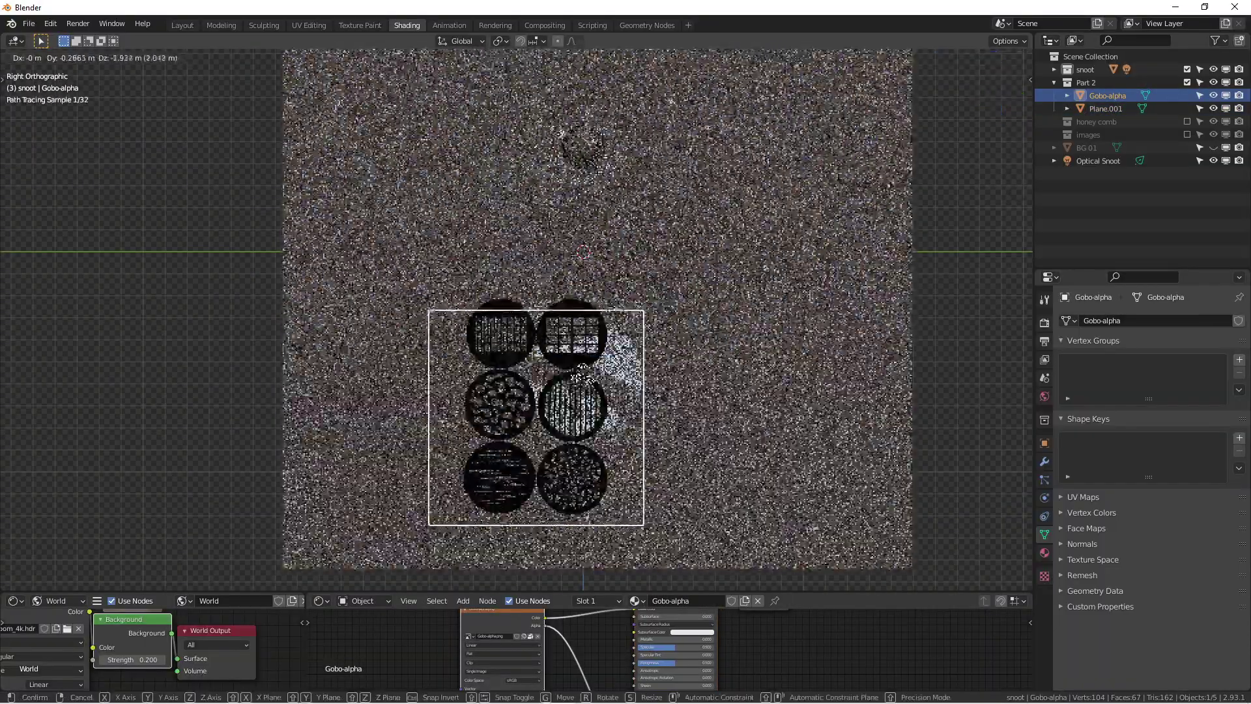
{"action": "left_click", "coordinate": [612, 372]}
{"action": "mouse_move", "coordinate": [612, 373]}
{"action": "middle_mouse_down"}
{"action": "mouse_move", "coordinate": [645, 381]}
{"action": "mouse_move", "coordinate": [480, 352]}
{"action": "mouse_move", "coordinate": [467, 331]}
{"action": "middle_mouse_up"}
{"action": "scroll", "coordinate": [476, 335], "scroll_direction": "down", "scroll_amount": 4}
{"action": "scroll", "coordinate": [533, 391], "scroll_direction": "up", "scroll_amount": 4}
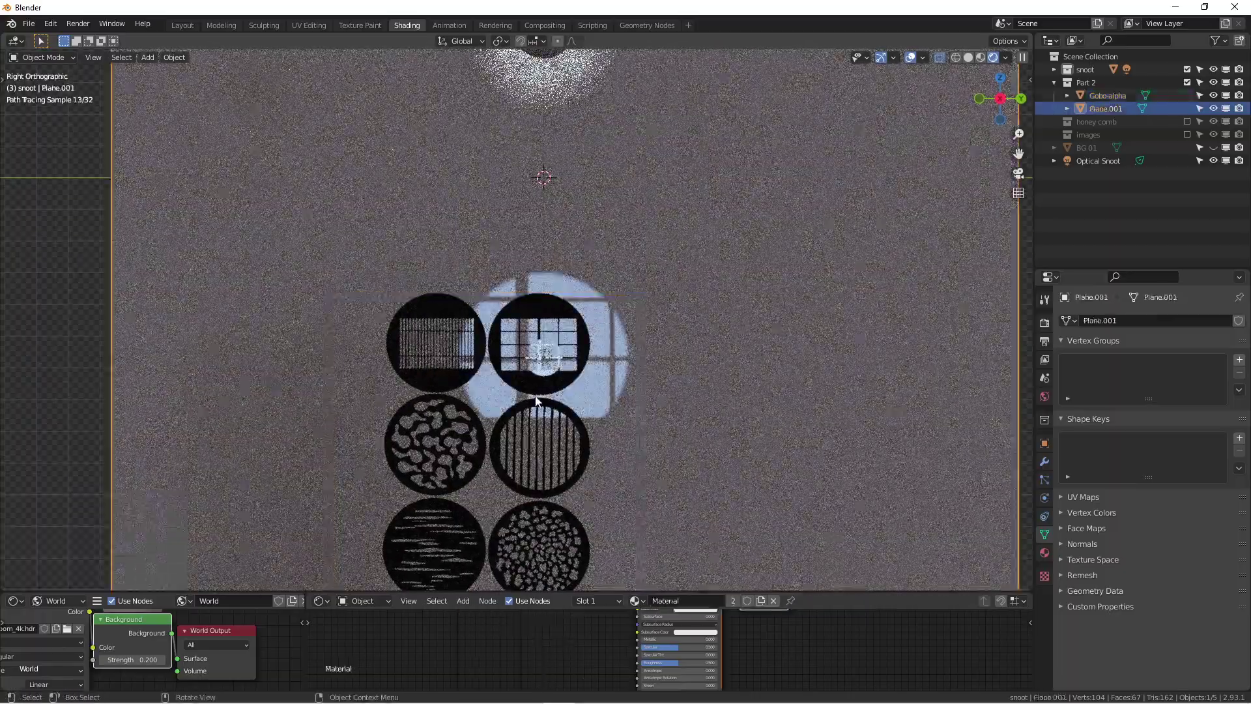
{"action": "left_click", "coordinate": [529, 381]}
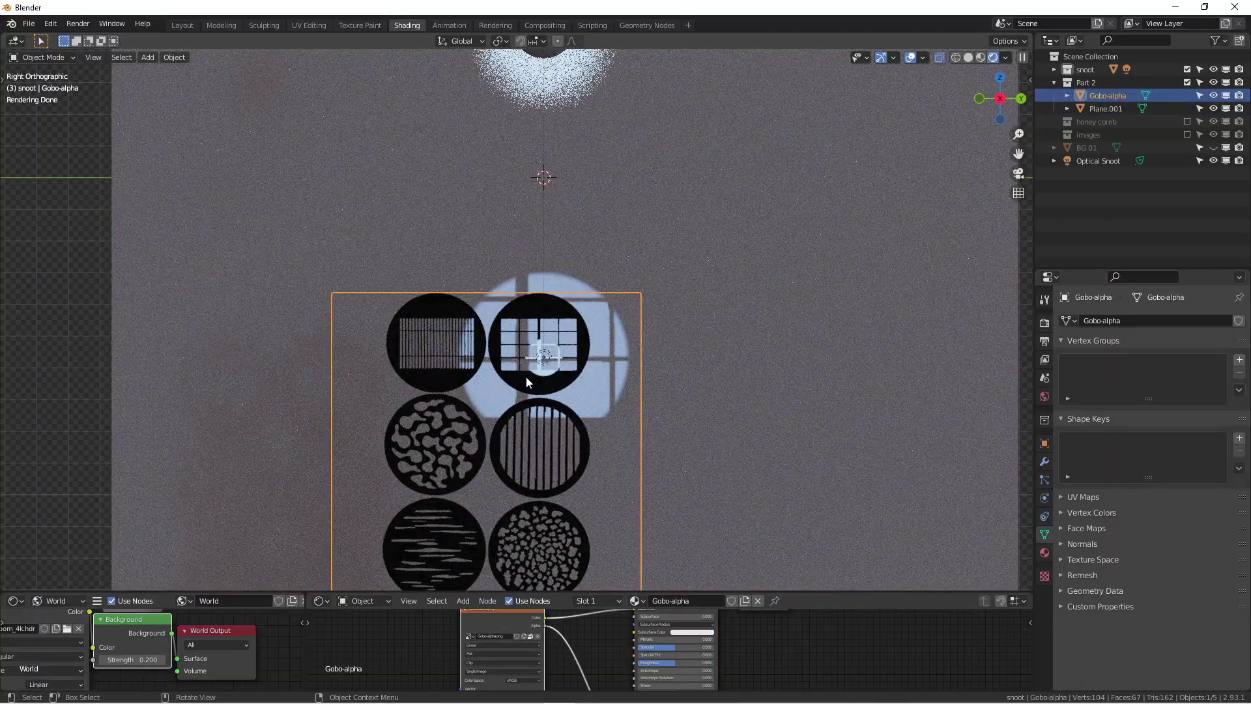
{"action": "key", "text": "g"}
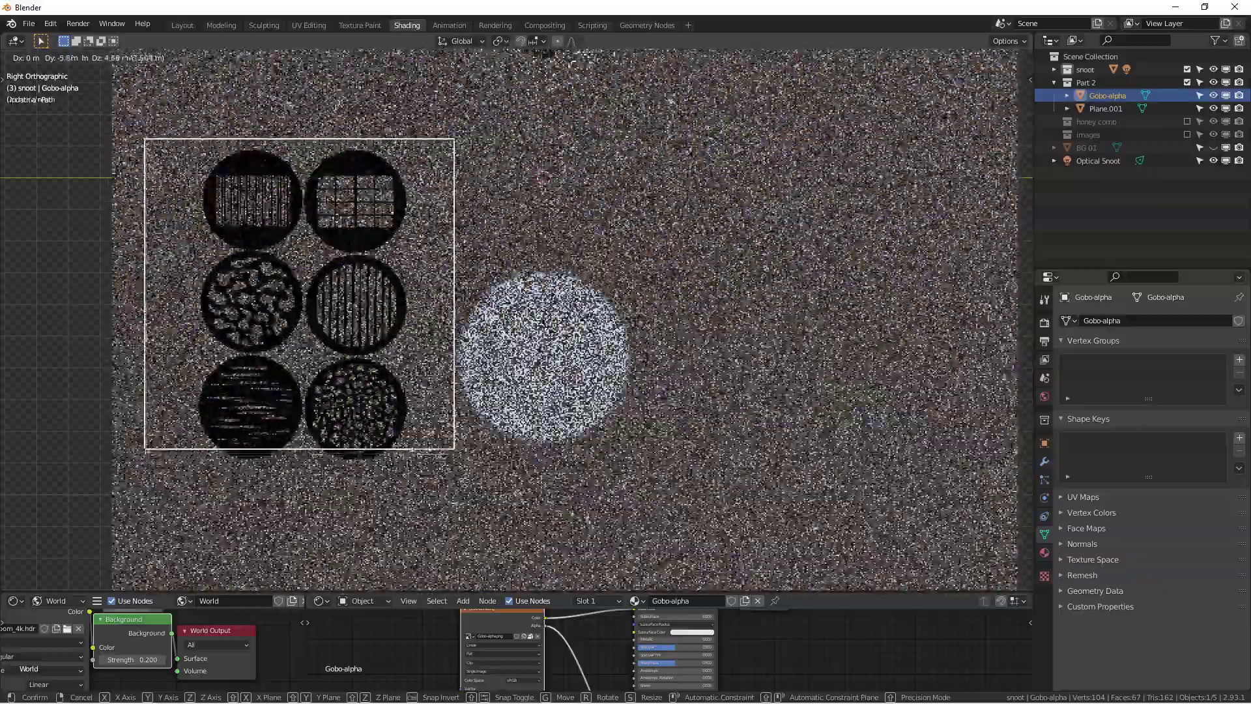
{"action": "left_click", "coordinate": [558, 380]}
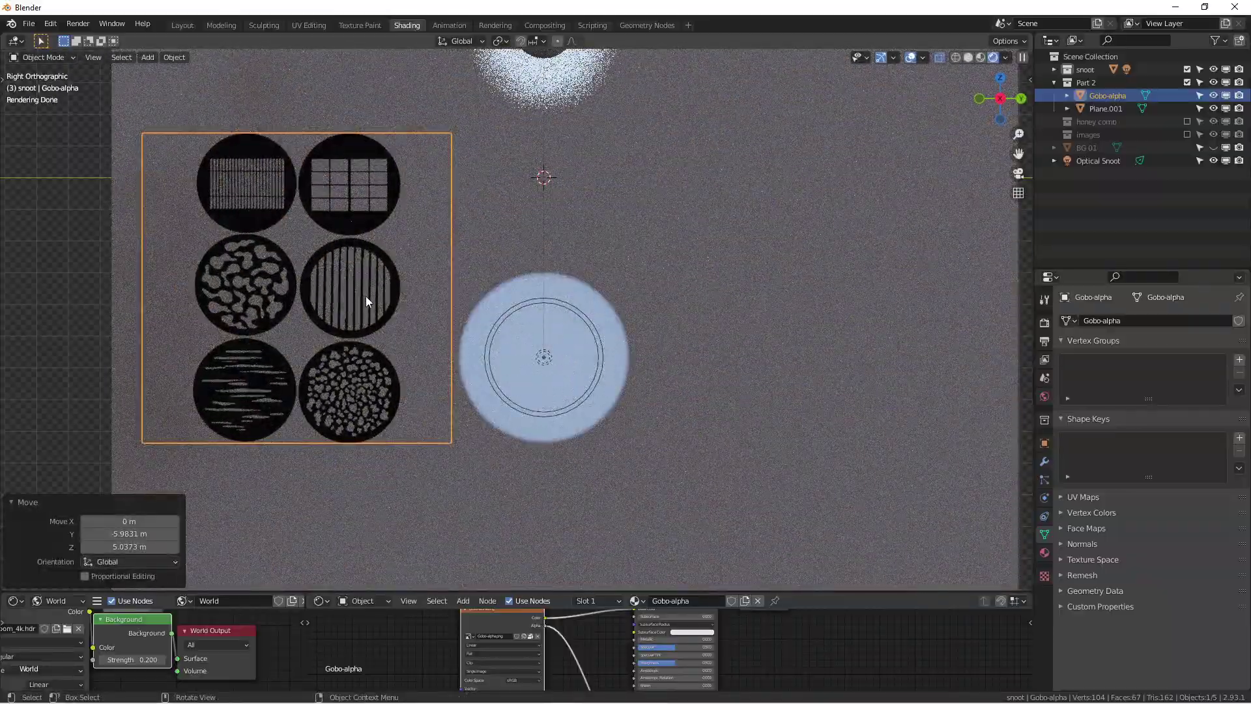
{"action": "scroll", "coordinate": [399, 316], "scroll_direction": "down", "scroll_amount": 1}
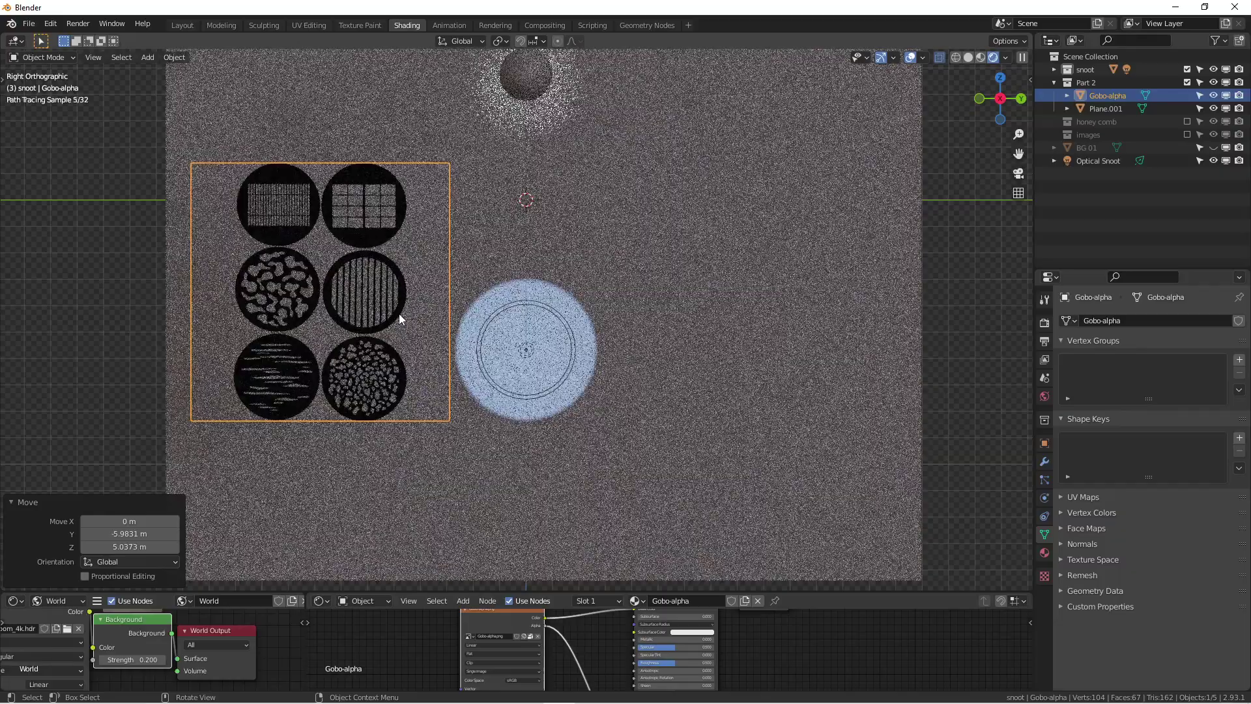
{"action": "scroll", "coordinate": [396, 291], "scroll_direction": "up", "scroll_amount": 1}
{"action": "scroll", "coordinate": [394, 288], "scroll_direction": "down", "scroll_amount": 1}
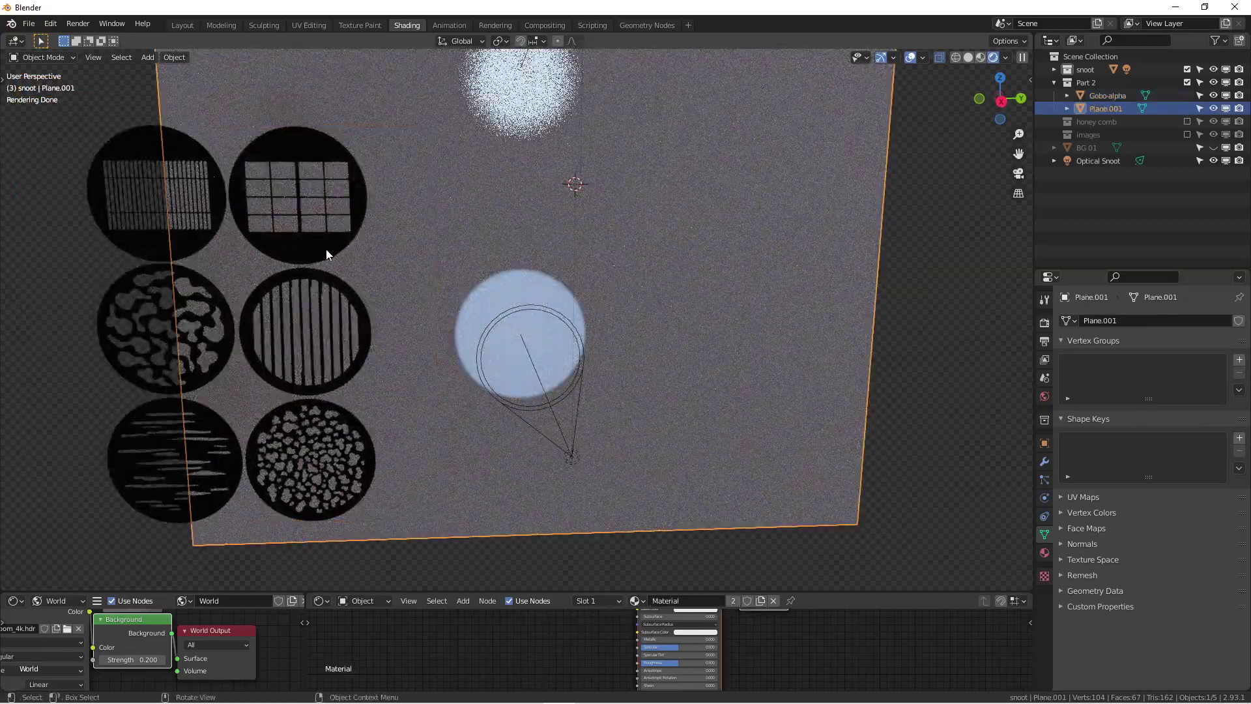
Step: Select the gobo plate, go to Right Orthographic view, and switch to Gobo.jpg in Photoshop
{"action": "left_click", "coordinate": [320, 250]}
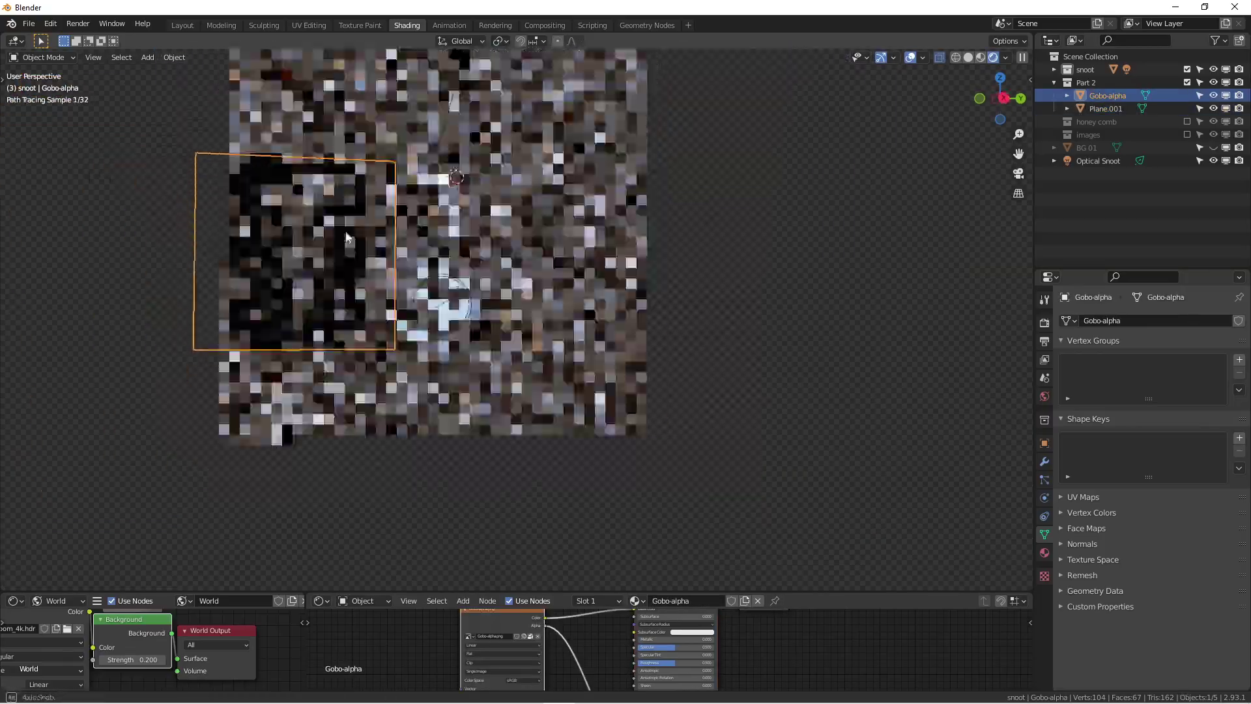
{"action": "key", "text": "KP_1"}
{"action": "key", "text": "KP_3"}
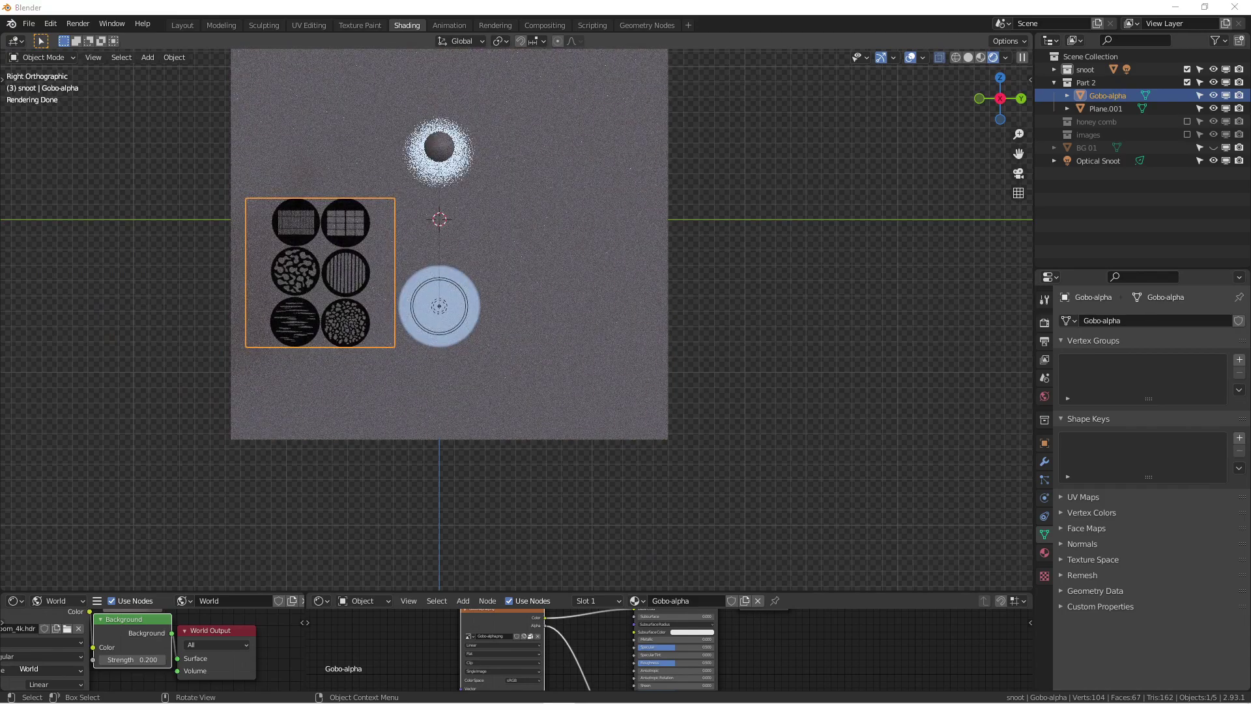
{"action": "key", "text": "alt+Tab"}
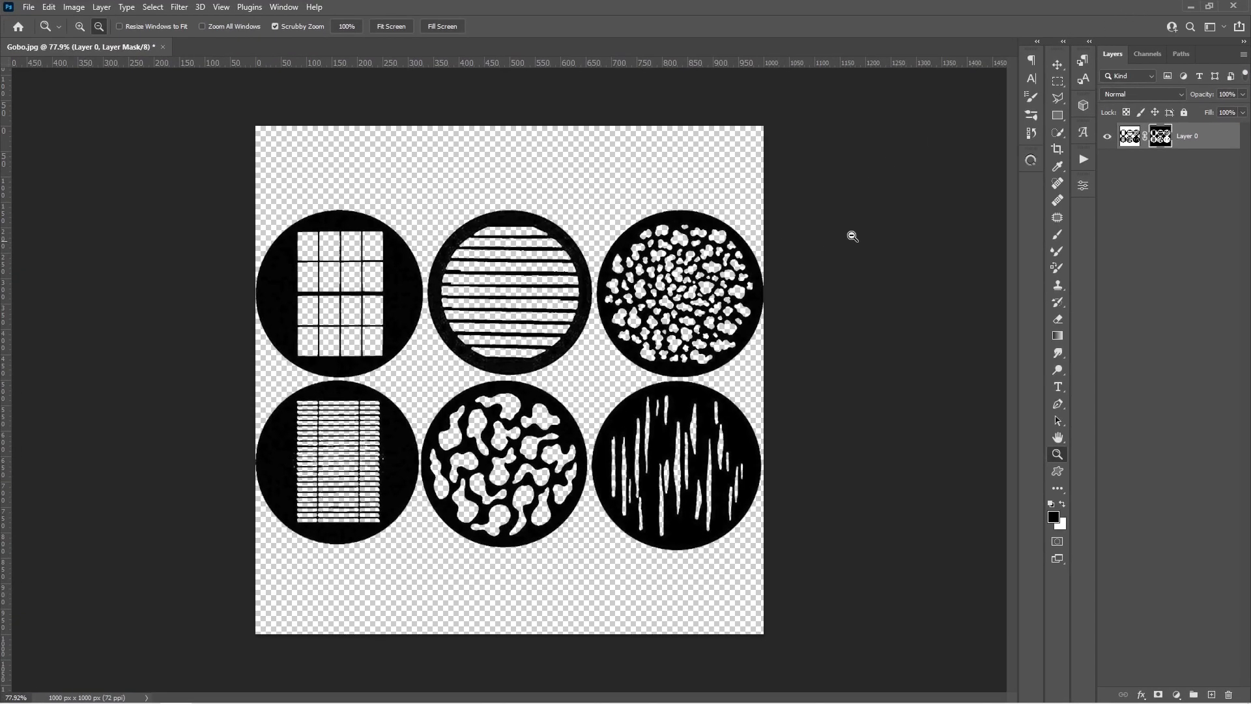
Step: Toggle the layer mask off and on, zooming to confirm transparency around the black gobo discs
{"action": "left_click", "coordinate": [1160, 137], "text": "shift"}
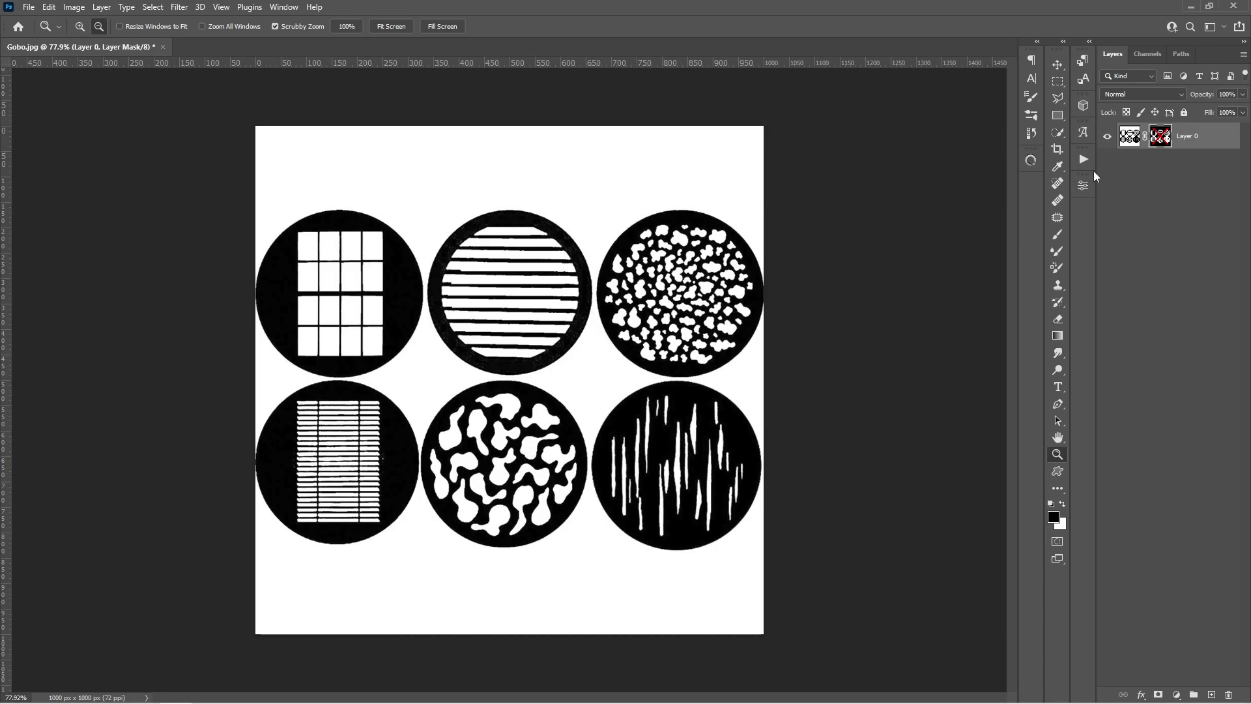
{"action": "left_click", "coordinate": [1160, 139], "text": "shift"}
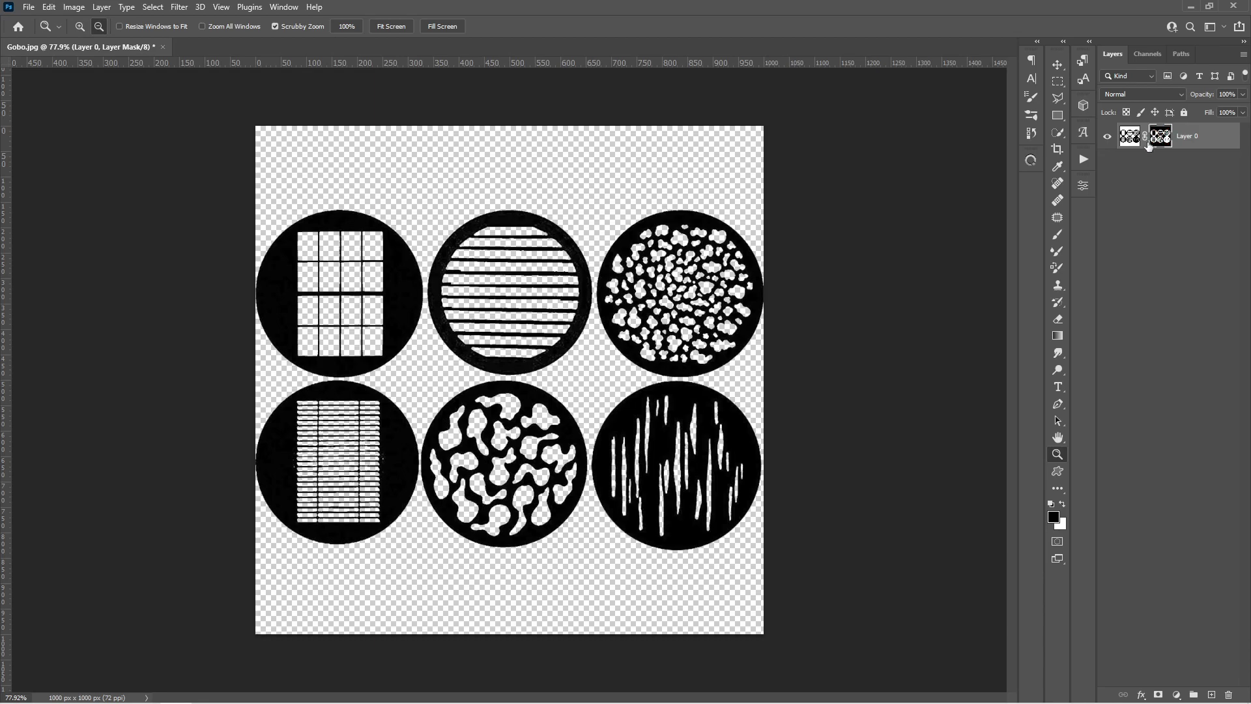
{"action": "left_click_drag", "start_coordinate": [571, 279], "coordinate": [533, 237]}
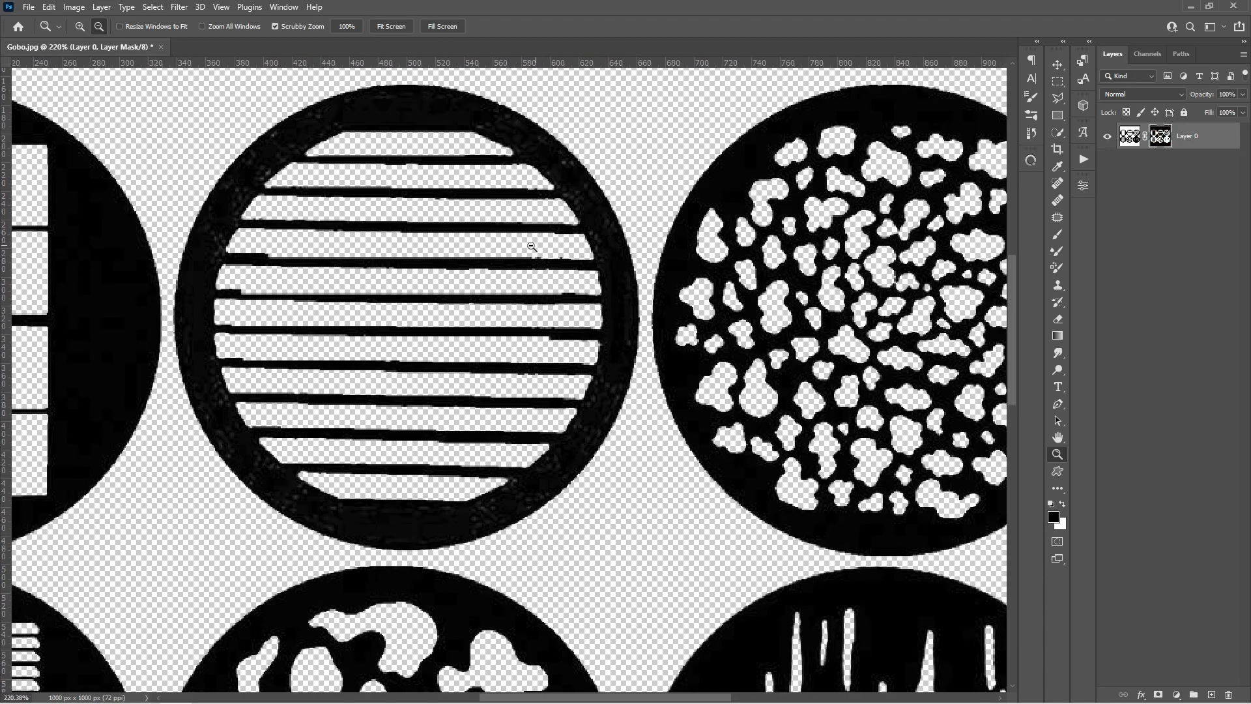
{"action": "left_click_drag", "start_coordinate": [646, 486], "coordinate": [606, 466]}
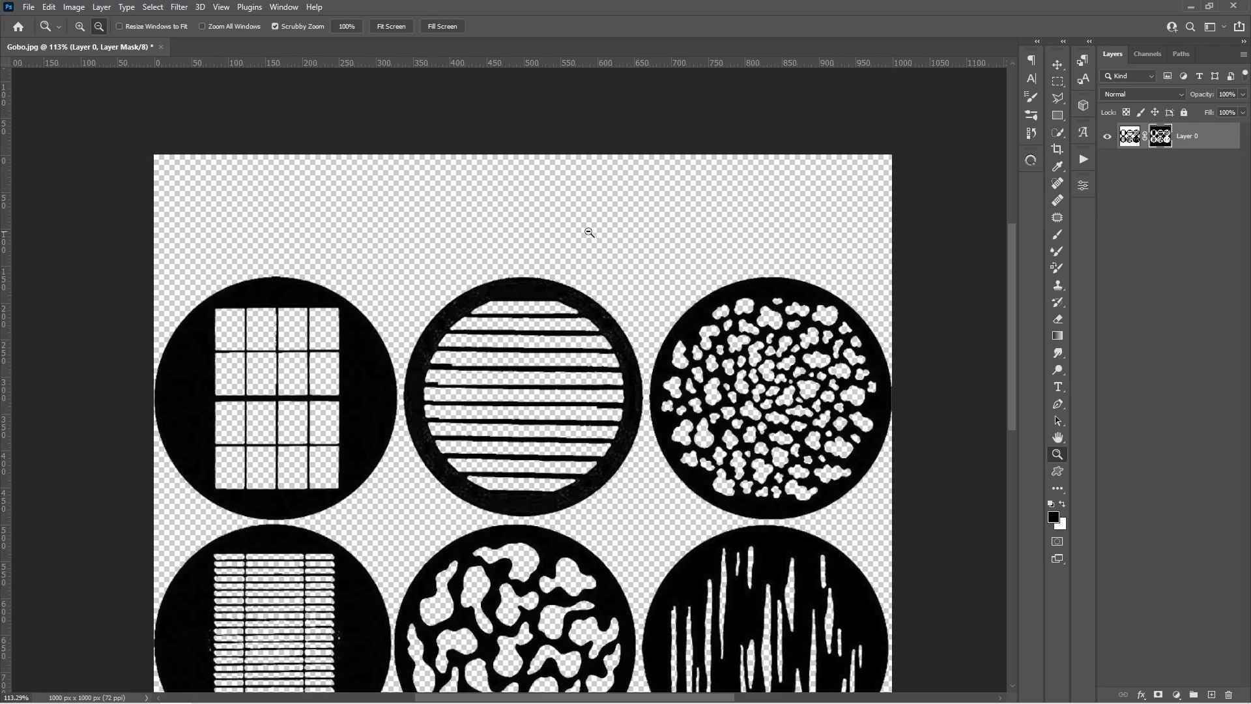
{"action": "left_click_drag", "start_coordinate": [606, 235], "coordinate": [568, 241]}
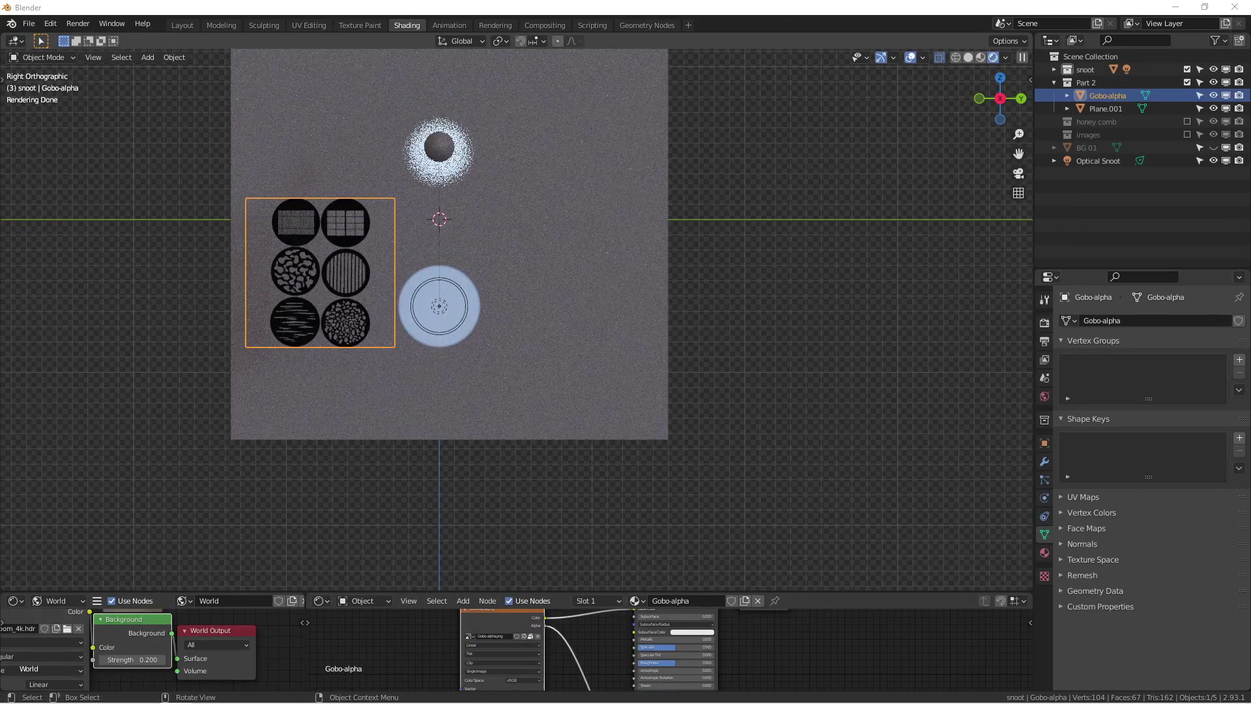
{"action": "middle_click_drag", "start_coordinate": [404, 254], "coordinate": [587, 287]}
{"action": "left_click", "coordinate": [671, 241]}
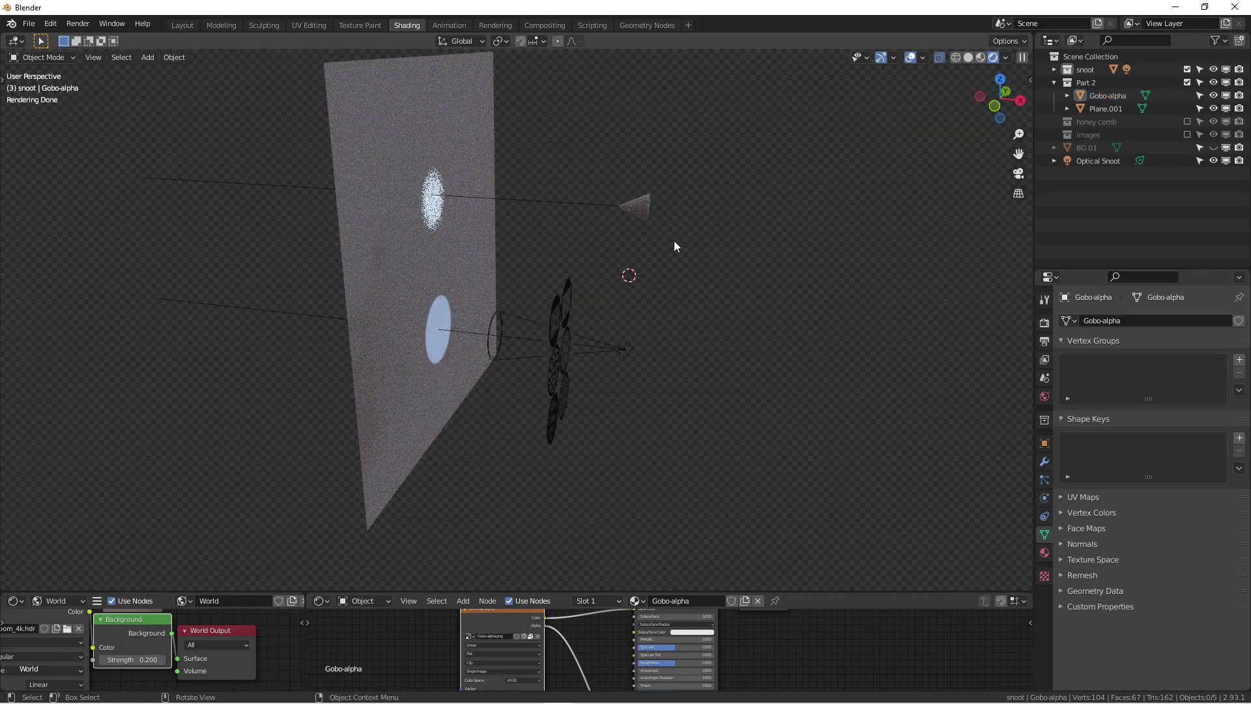
{"action": "key", "text": "shift+a"}
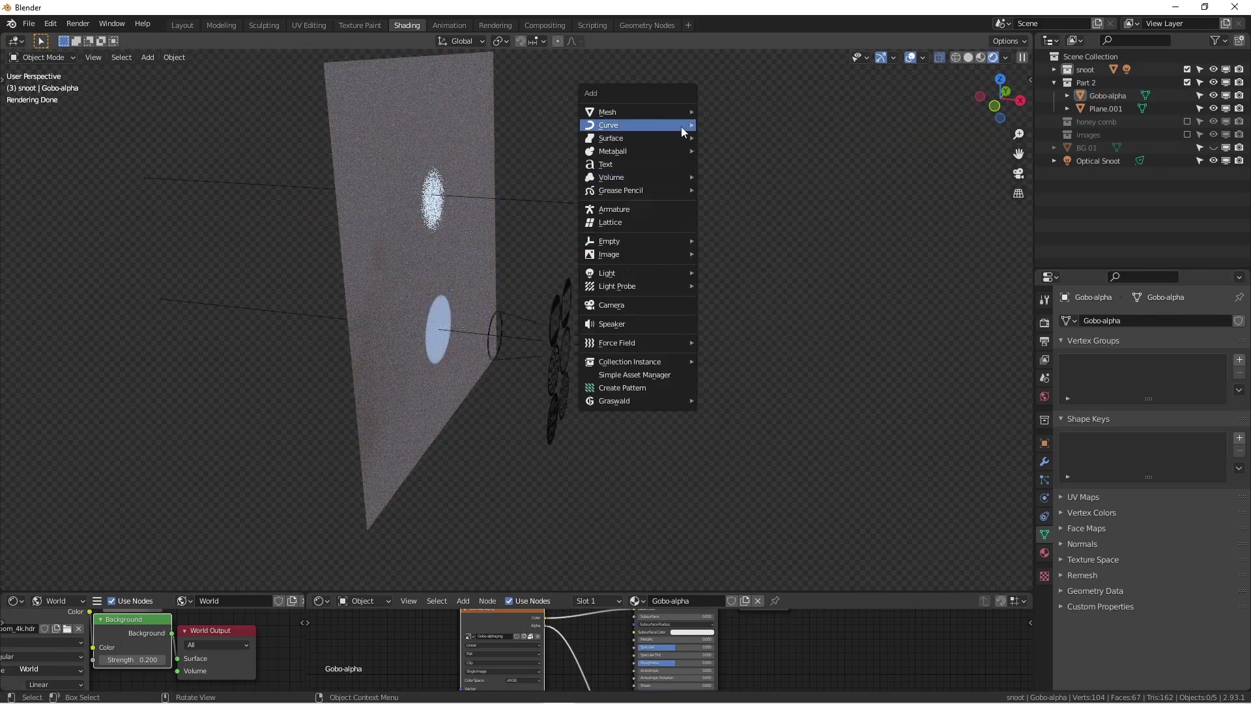
{"action": "mouse_move", "coordinate": [680, 126]}
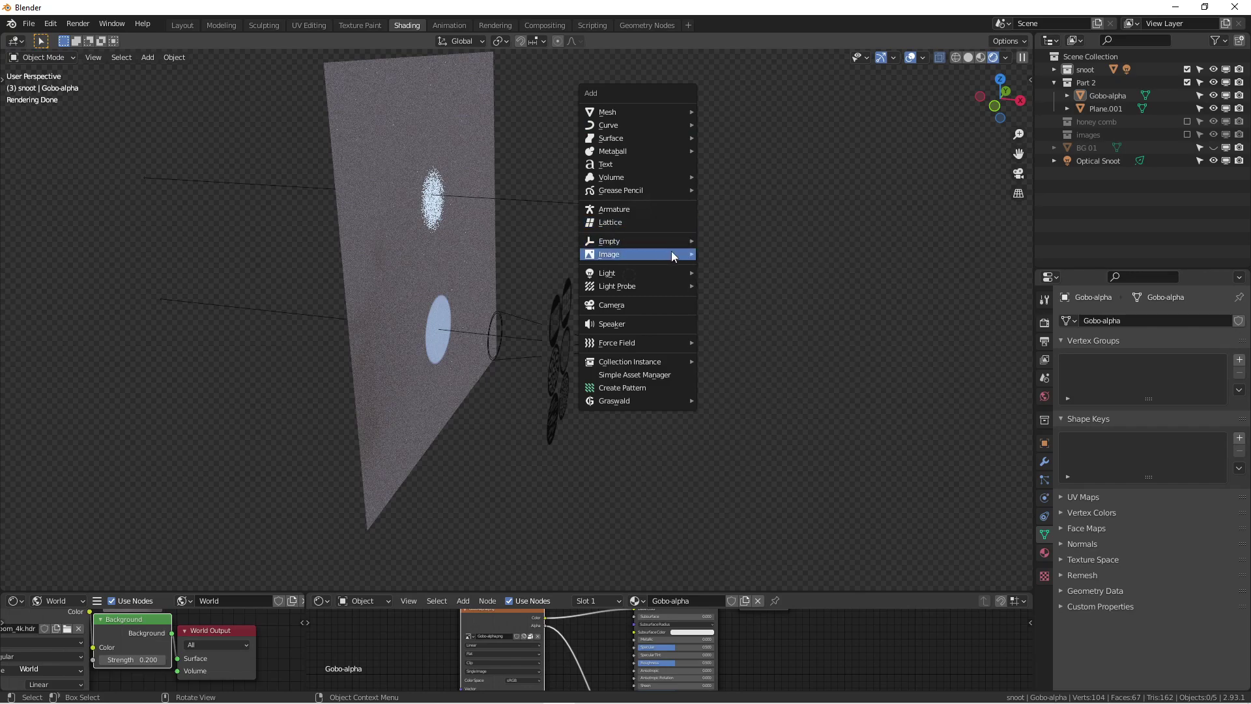
{"action": "mouse_move", "coordinate": [688, 255]}
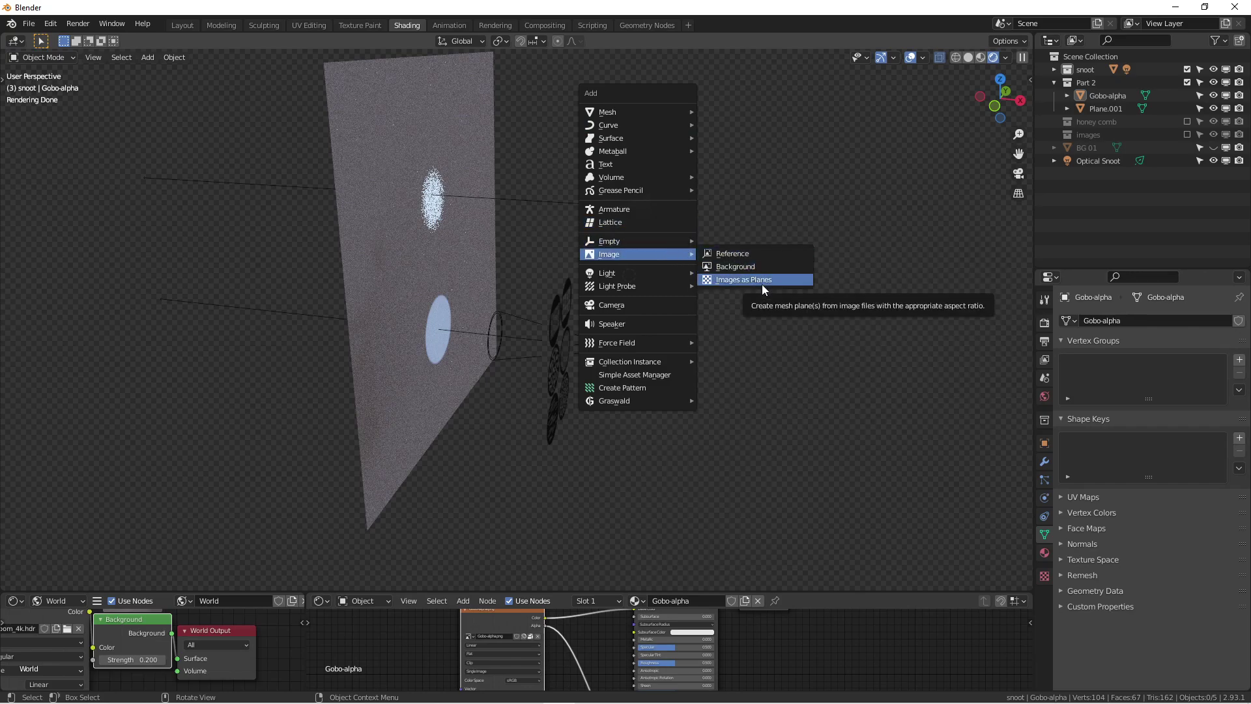
{"action": "left_click", "coordinate": [50, 23]}
{"action": "left_click", "coordinate": [86, 210]}
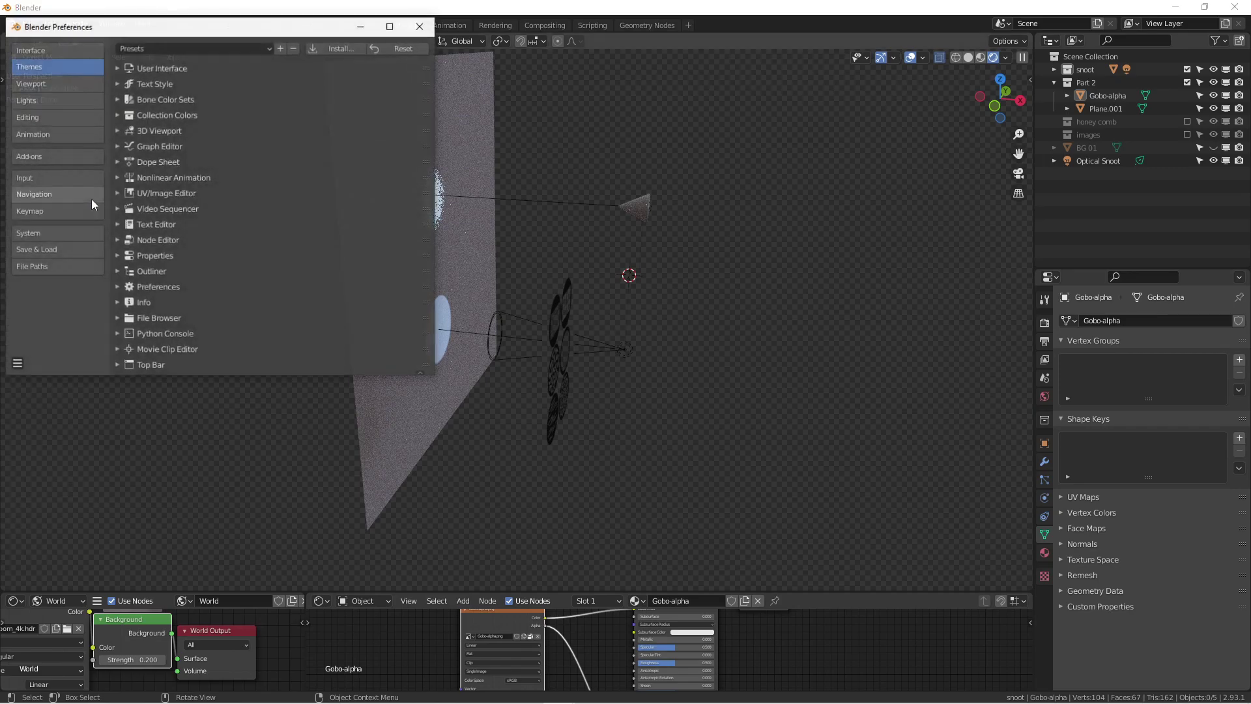
{"action": "left_click", "coordinate": [44, 155]}
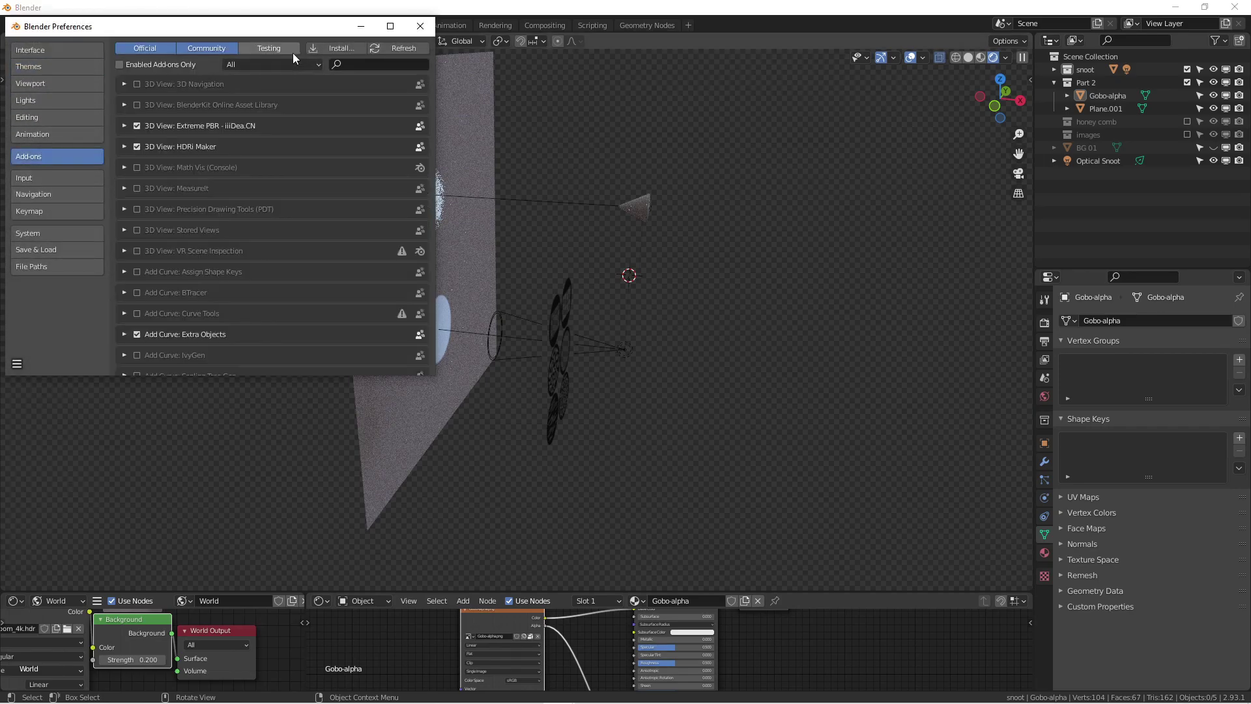
{"action": "left_click", "coordinate": [365, 65]}
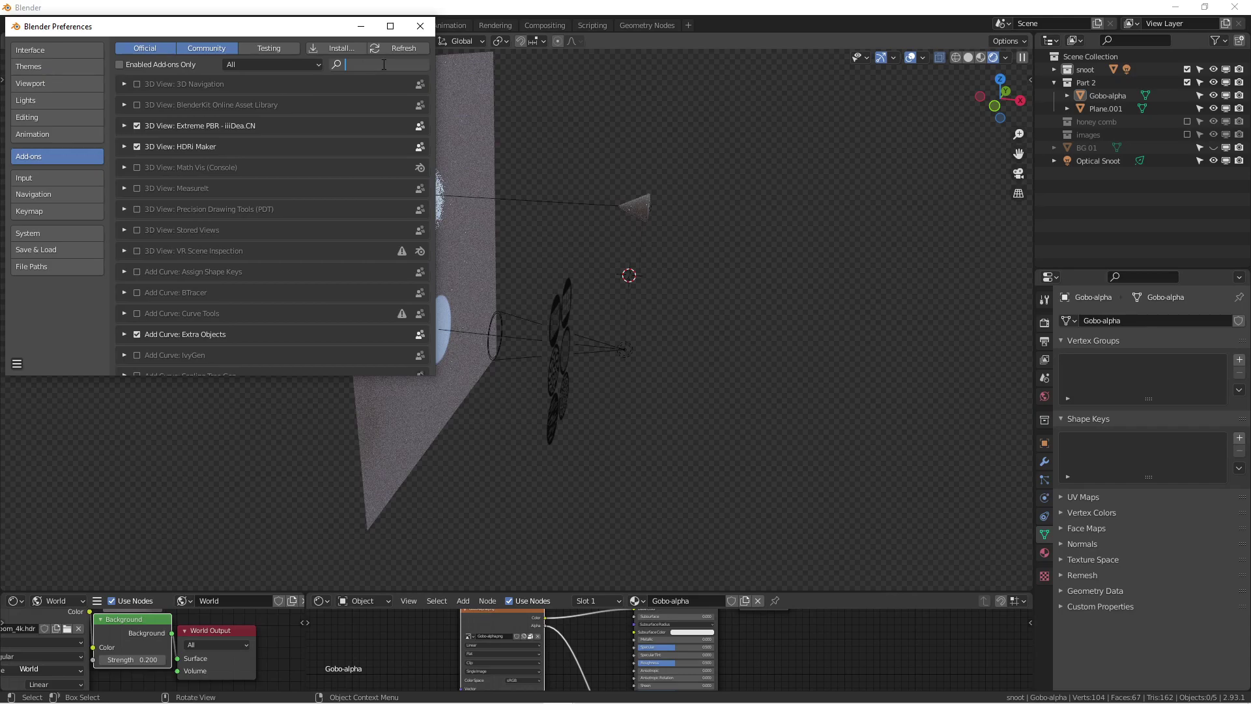
{"action": "type", "text": "impor"}
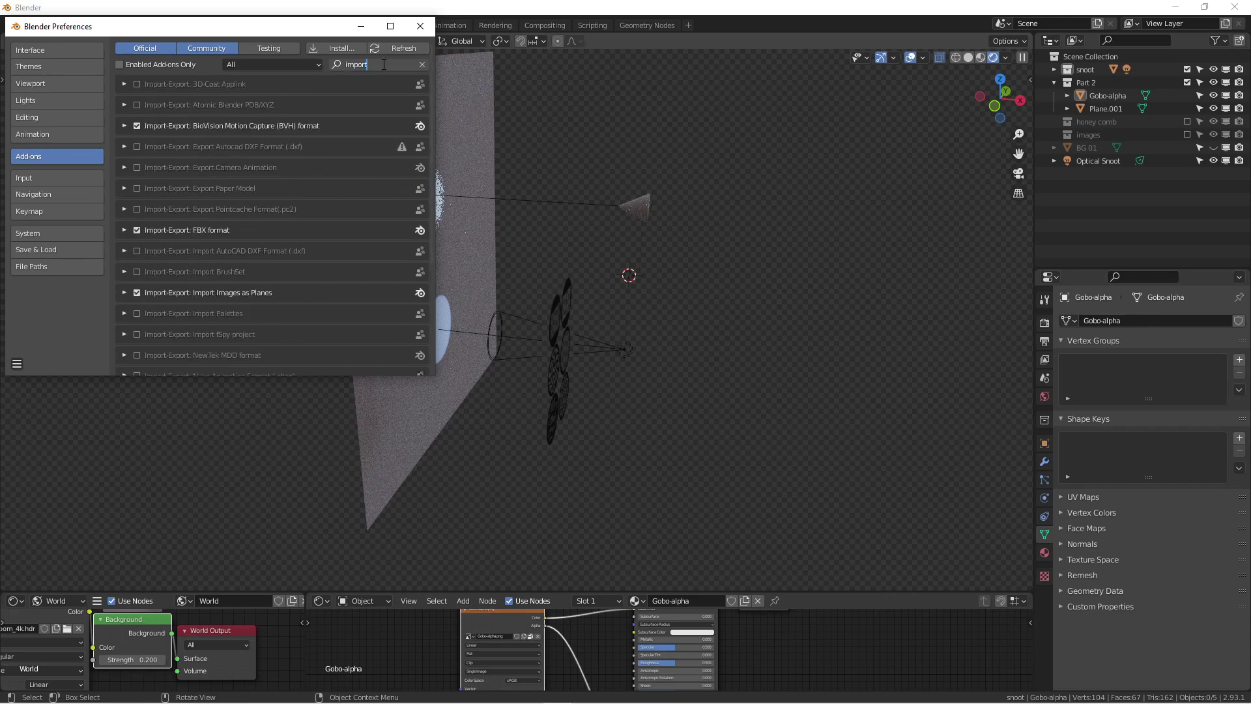
{"action": "type", "text": "t"}
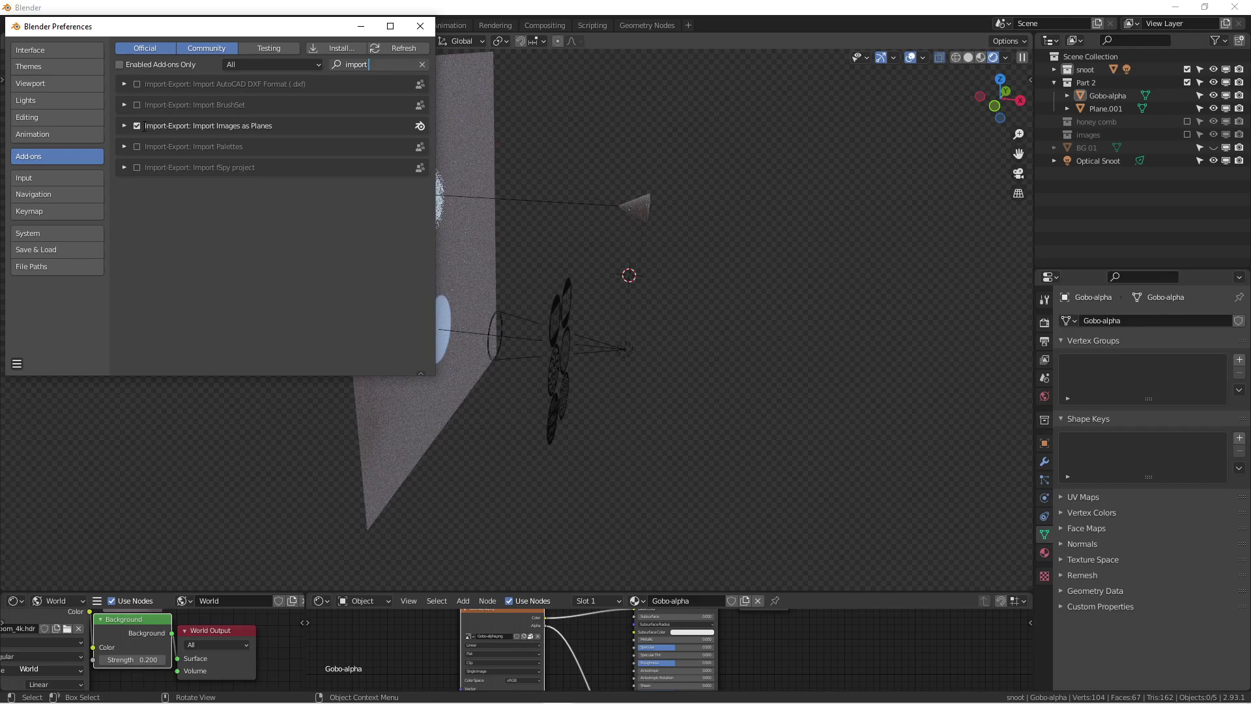
{"action": "left_click", "coordinate": [362, 27]}
Step: Select Gobo-alpha and enlarge the Shader Editor to show Gobo-alpha.png feeding Base Color and Alpha
{"action": "scroll", "coordinate": [586, 329], "scroll_direction": "up", "scroll_amount": 3}
{"action": "left_click", "coordinate": [526, 321]}
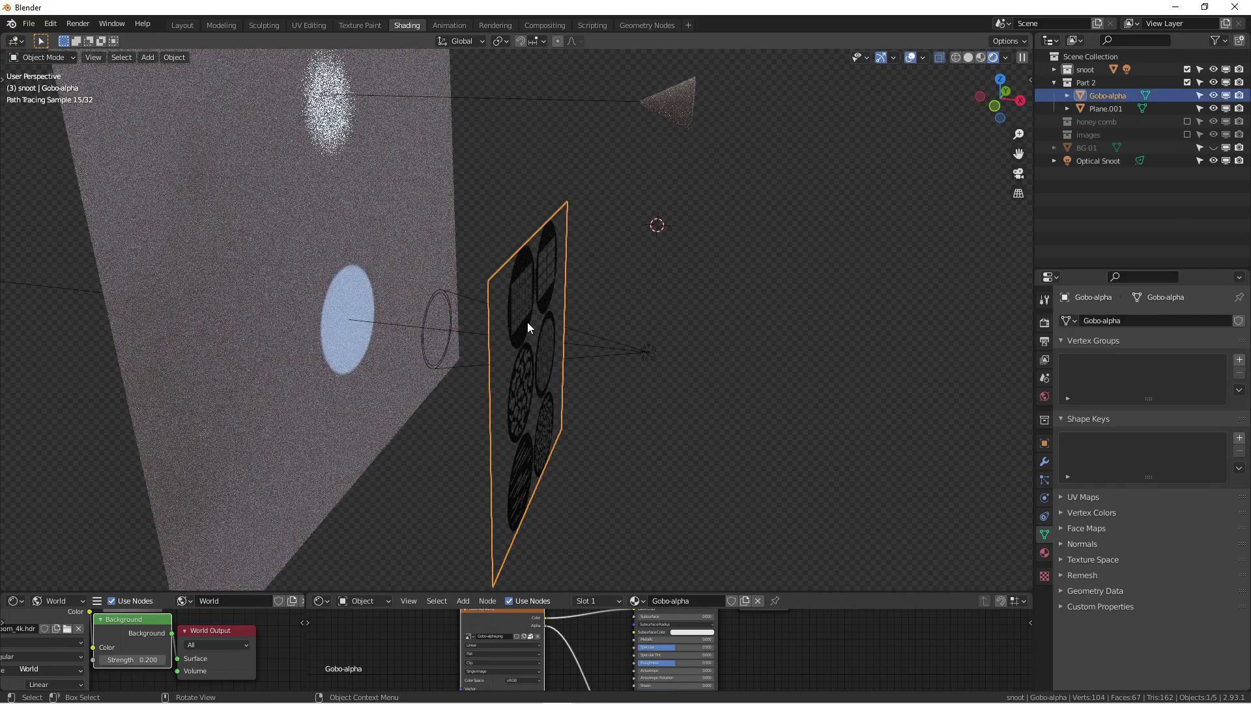
{"action": "scroll", "coordinate": [561, 410], "scroll_direction": "down", "scroll_amount": 3}
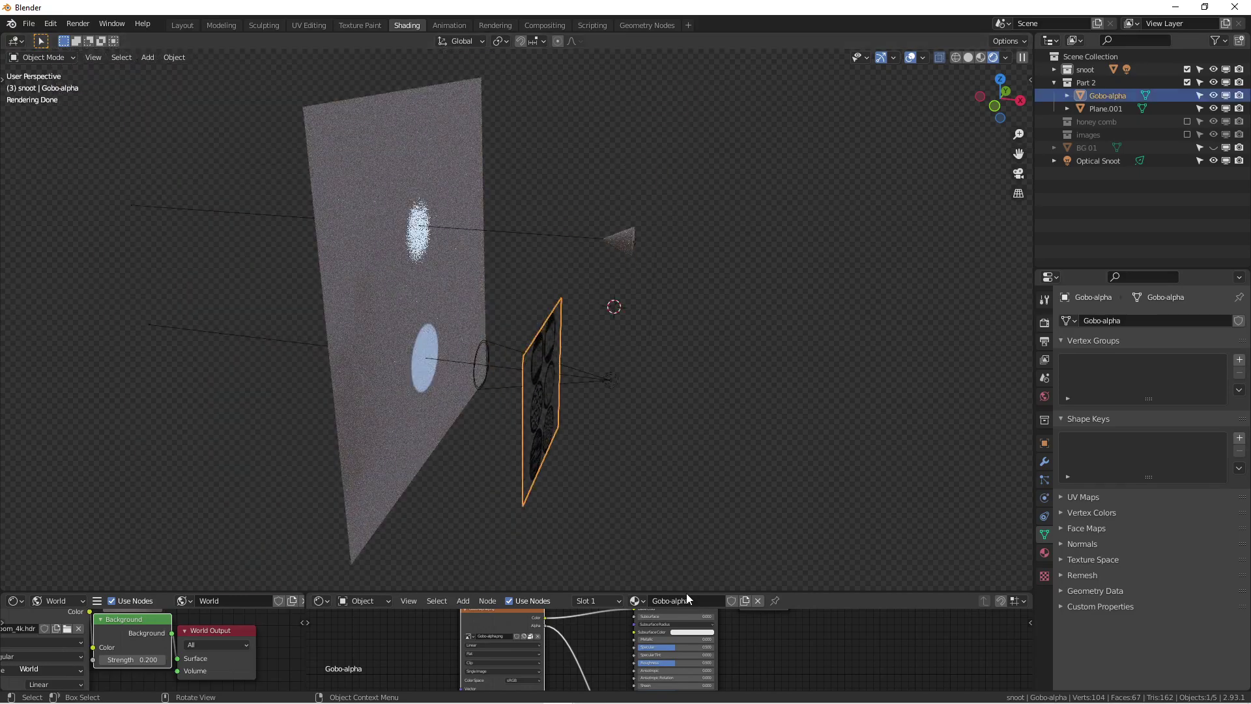
{"action": "left_click_drag", "start_coordinate": [686, 593], "coordinate": [661, 307]}
{"action": "scroll", "coordinate": [601, 408], "scroll_direction": "up", "scroll_amount": 3}
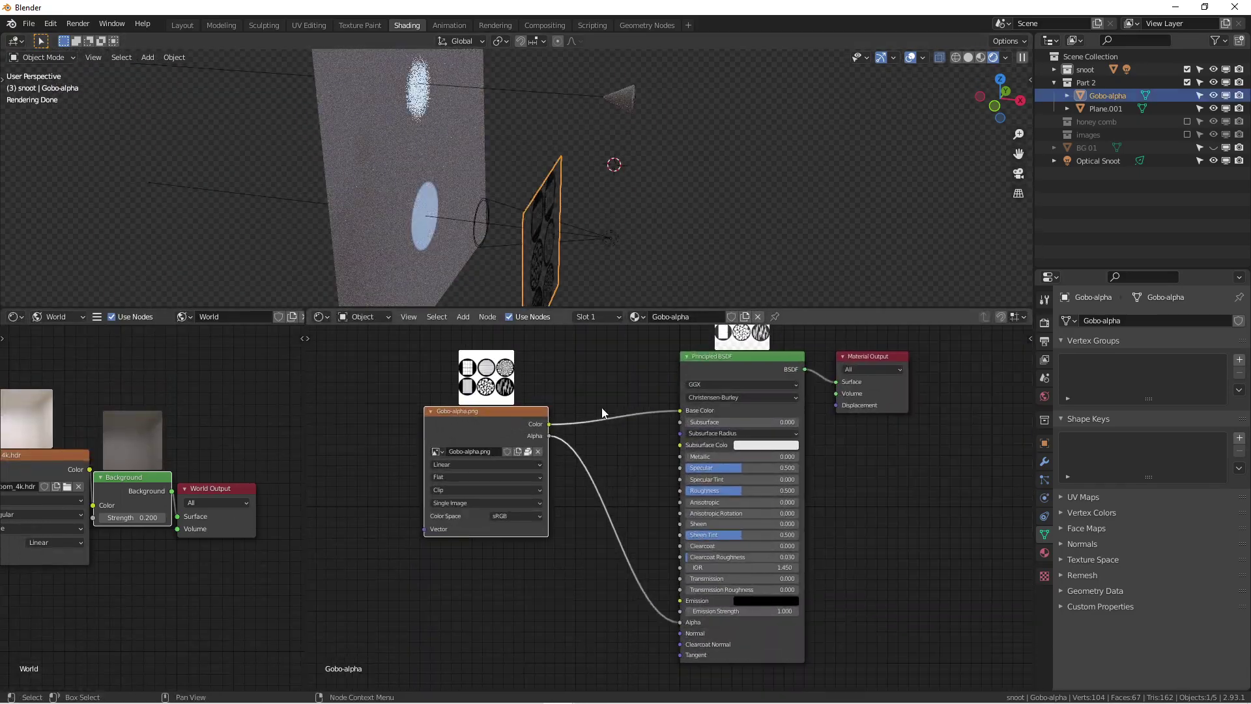
{"action": "scroll", "coordinate": [608, 466], "scroll_direction": "down", "scroll_amount": 1}
{"action": "middle_click_drag", "start_coordinate": [608, 466], "coordinate": [612, 439]}
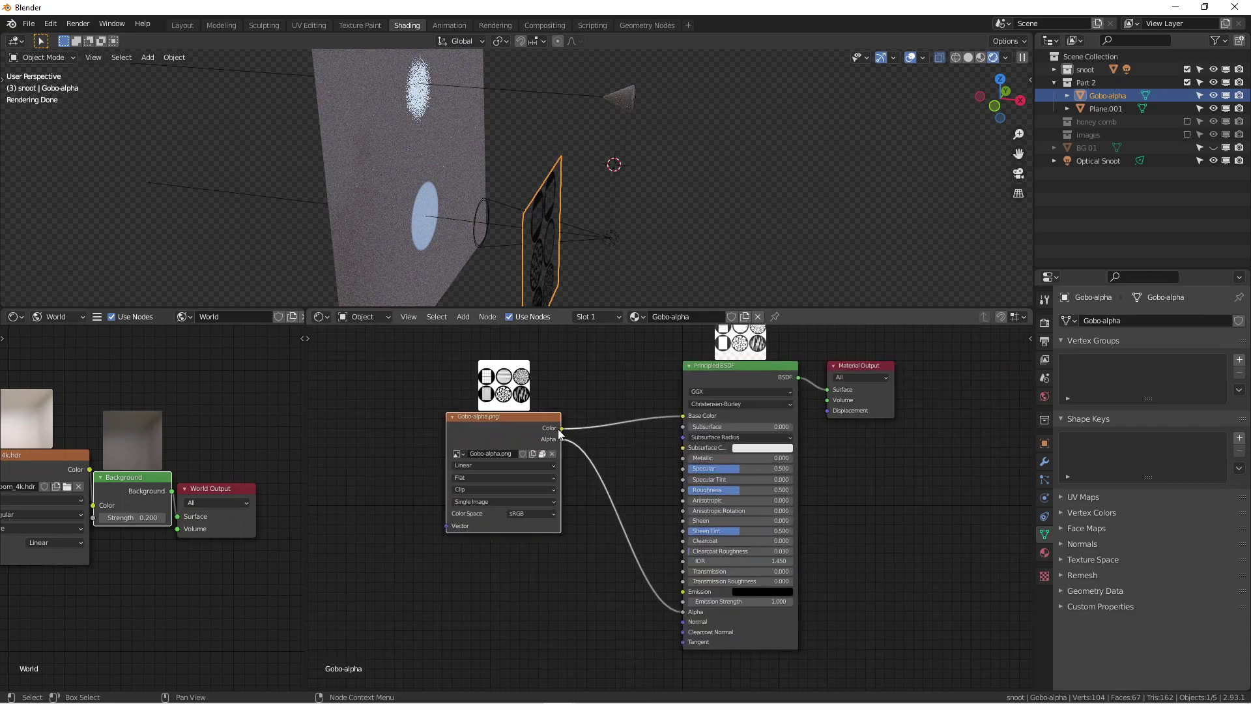
{"action": "scroll", "coordinate": [557, 443], "scroll_direction": "up", "scroll_amount": 1}
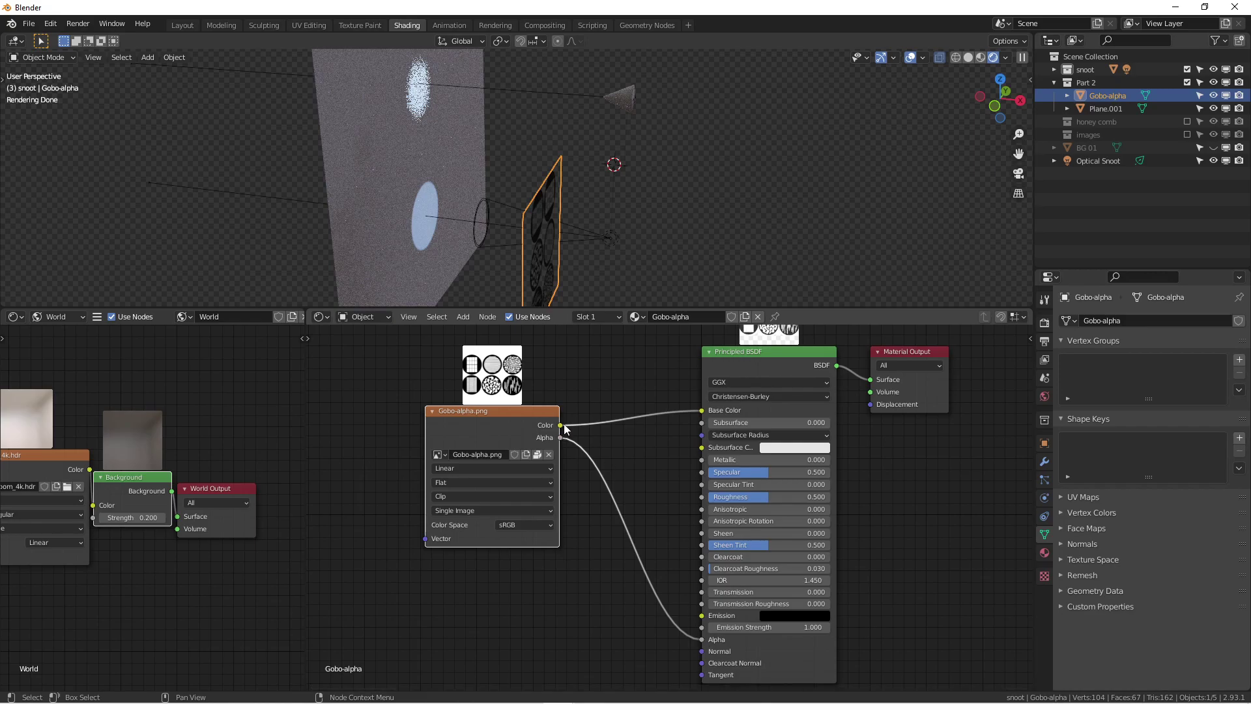
{"action": "scroll", "coordinate": [568, 267], "scroll_direction": "down", "scroll_amount": 4}
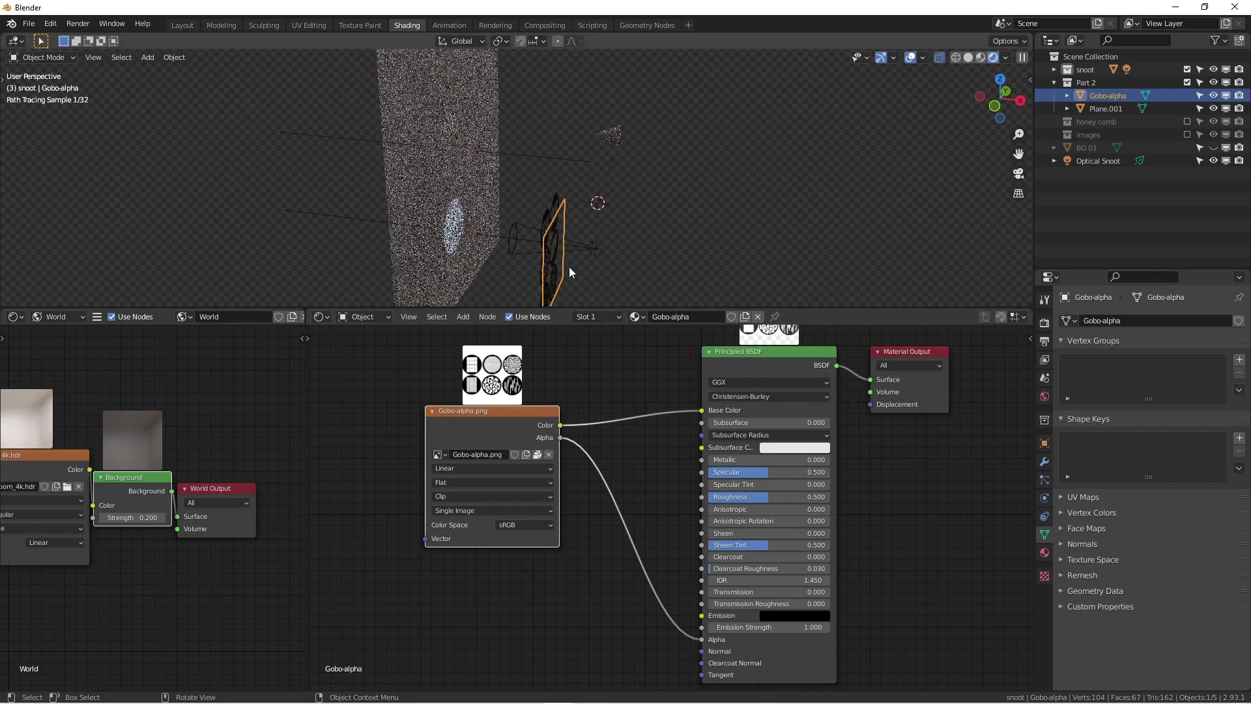
{"action": "left_click", "coordinate": [540, 255]}
{"action": "left_click", "coordinate": [539, 251]}
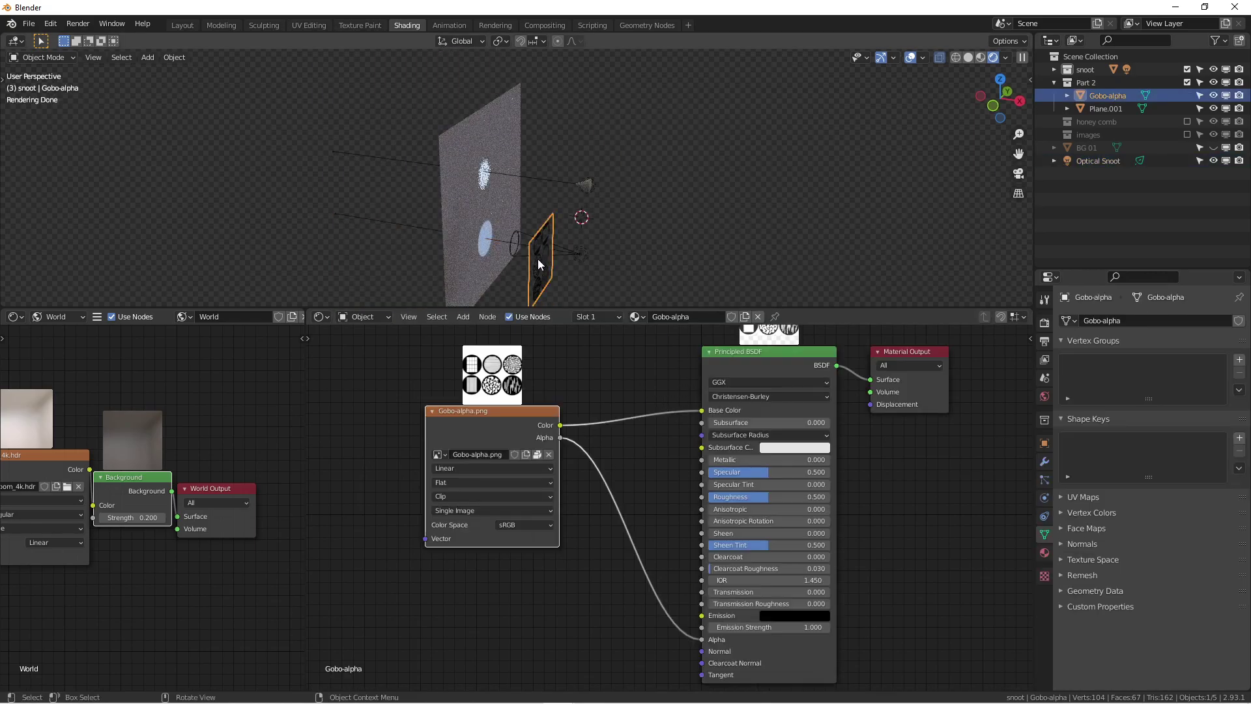
{"action": "middle_click_drag", "start_coordinate": [537, 259], "coordinate": [511, 233]}
Step: Move the Gobo-alpha plate to Y 9.1476 m, Z -2.2102 m, enlarge the 3D view, and reselect it
{"action": "scroll", "coordinate": [408, 212], "scroll_direction": "up", "scroll_amount": 3}
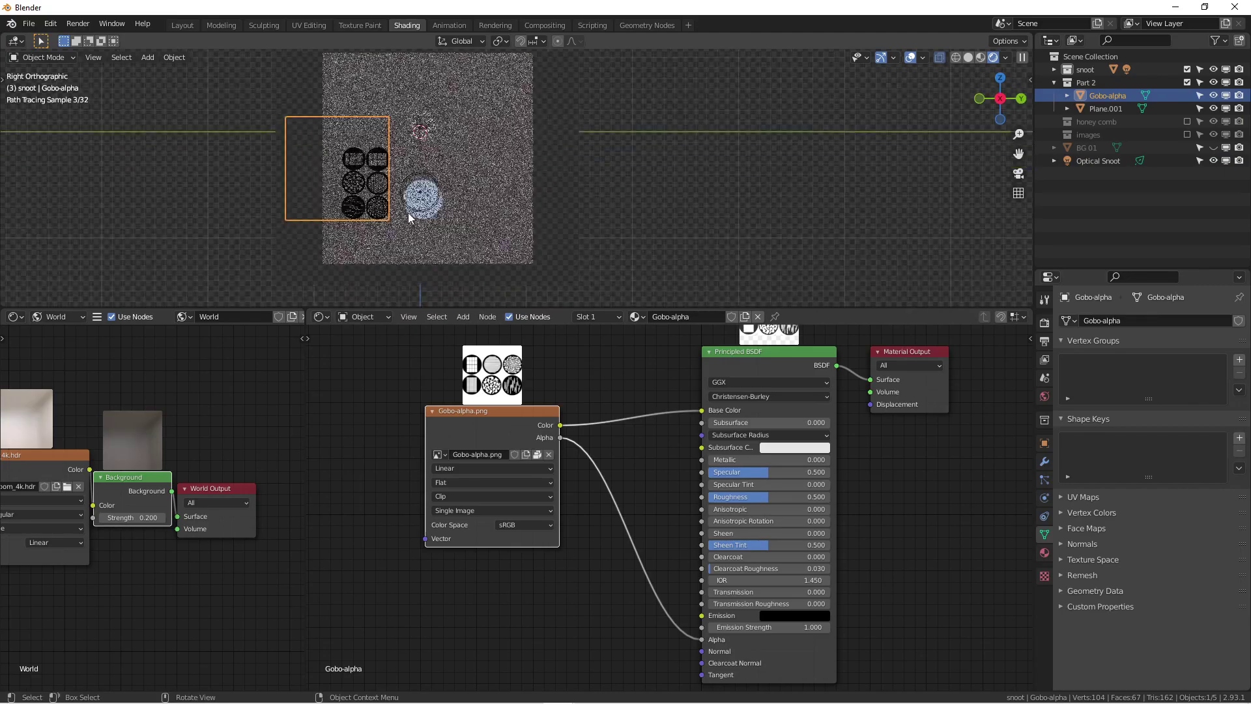
{"action": "key", "text": "g"}
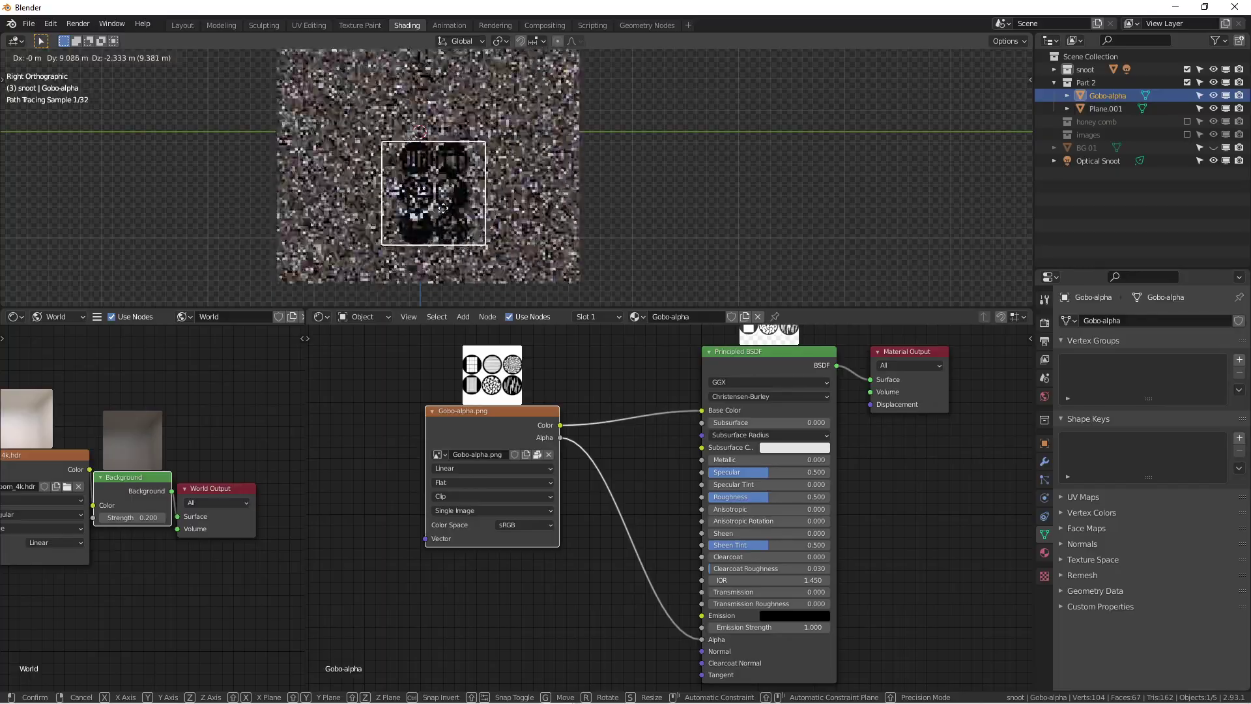
{"action": "left_click", "coordinate": [469, 195]}
{"action": "middle_click_drag", "start_coordinate": [469, 196], "coordinate": [501, 183]}
{"action": "left_click", "coordinate": [747, 183]}
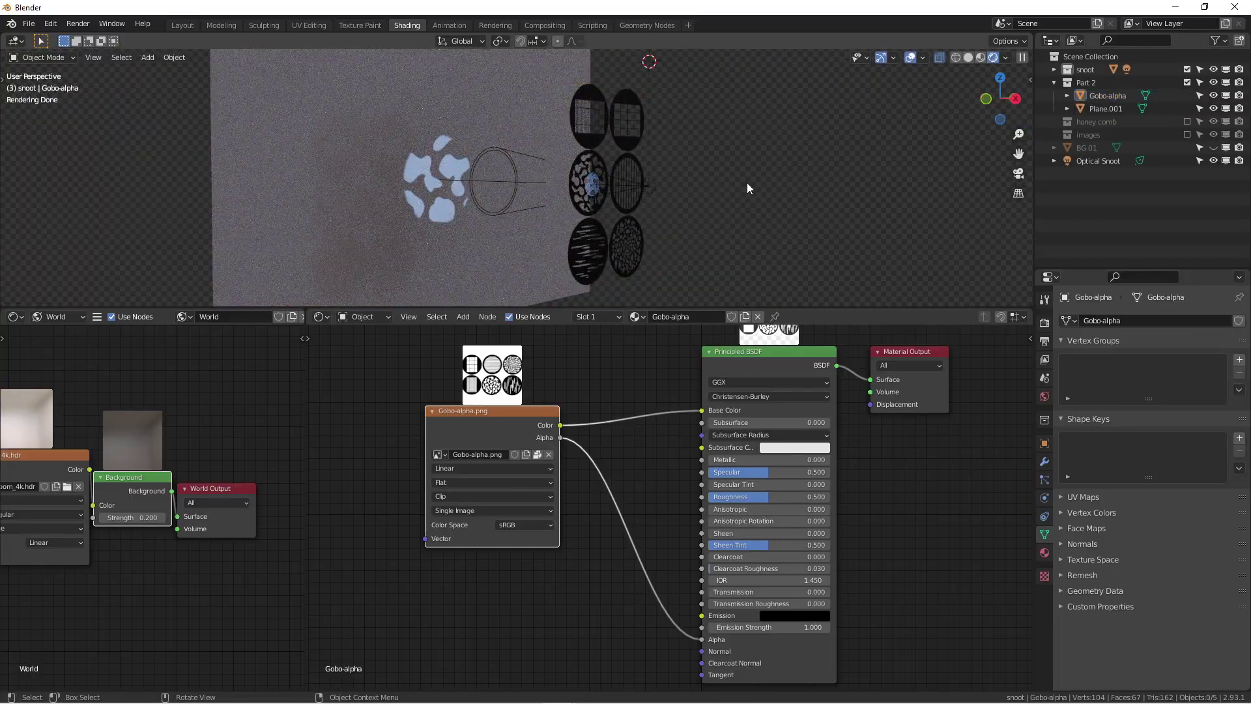
{"action": "left_click_drag", "start_coordinate": [696, 305], "coordinate": [696, 487]}
{"action": "mouse_move", "coordinate": [604, 280]}
{"action": "middle_mouse_down"}
{"action": "mouse_move", "coordinate": [617, 295]}
{"action": "mouse_move", "coordinate": [594, 312]}
{"action": "mouse_move", "coordinate": [581, 288]}
{"action": "middle_mouse_up"}
{"action": "left_click", "coordinate": [608, 249]}
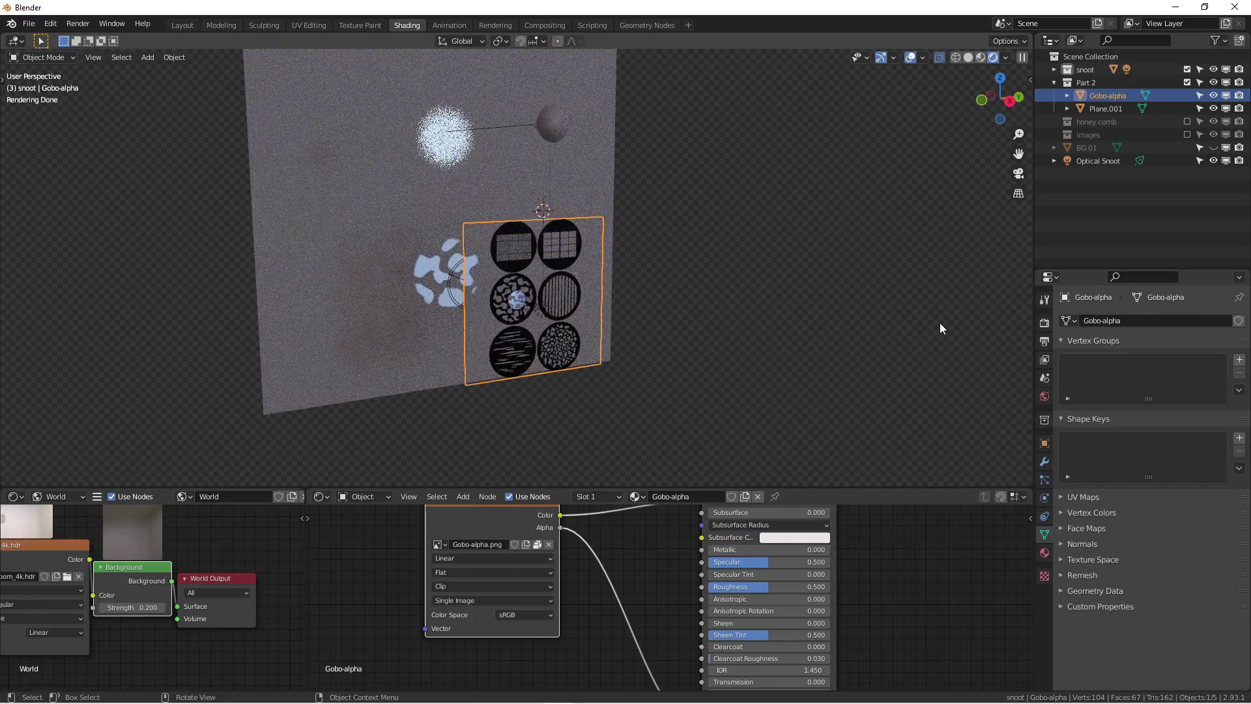
Step: Turn off Camera ray visibility on the Gobo-alpha plane so only its cast pattern renders
{"action": "scroll", "coordinate": [549, 334], "scroll_direction": "up", "scroll_amount": 3}
{"action": "middle_click_drag", "start_coordinate": [550, 333], "coordinate": [656, 302]}
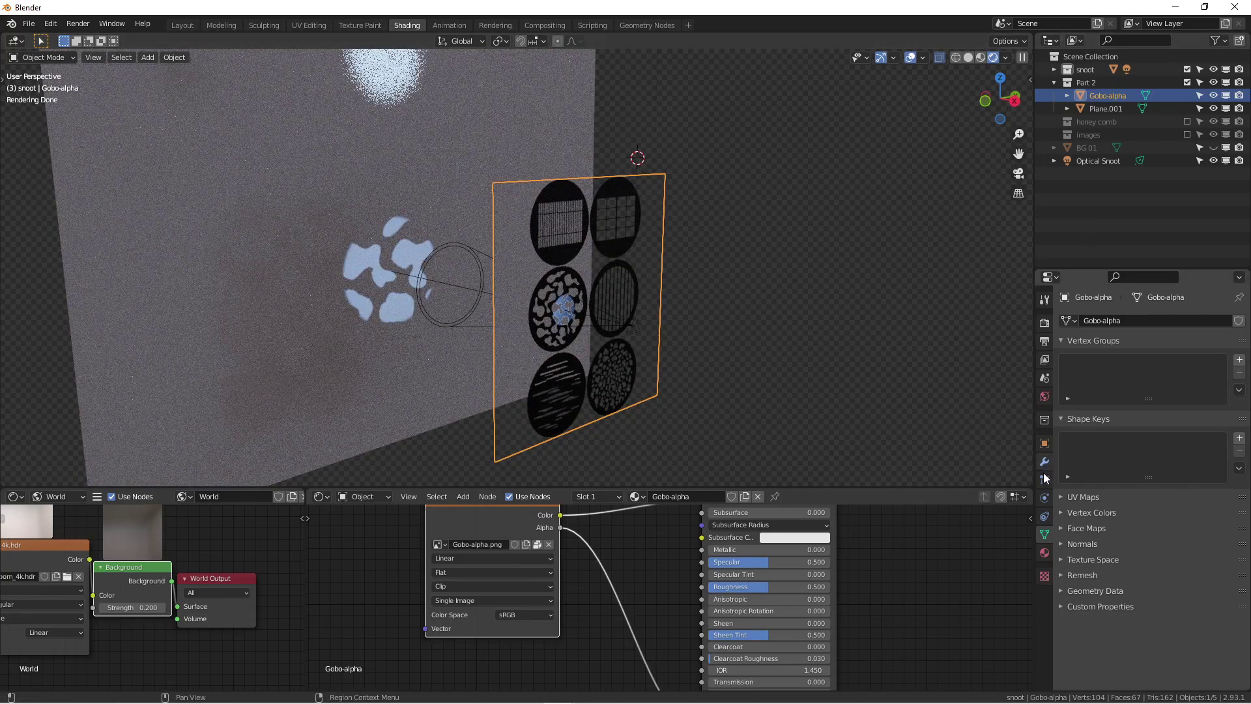
{"action": "left_click", "coordinate": [1044, 443]}
{"action": "scroll", "coordinate": [1073, 457], "scroll_direction": "down", "scroll_amount": 10}
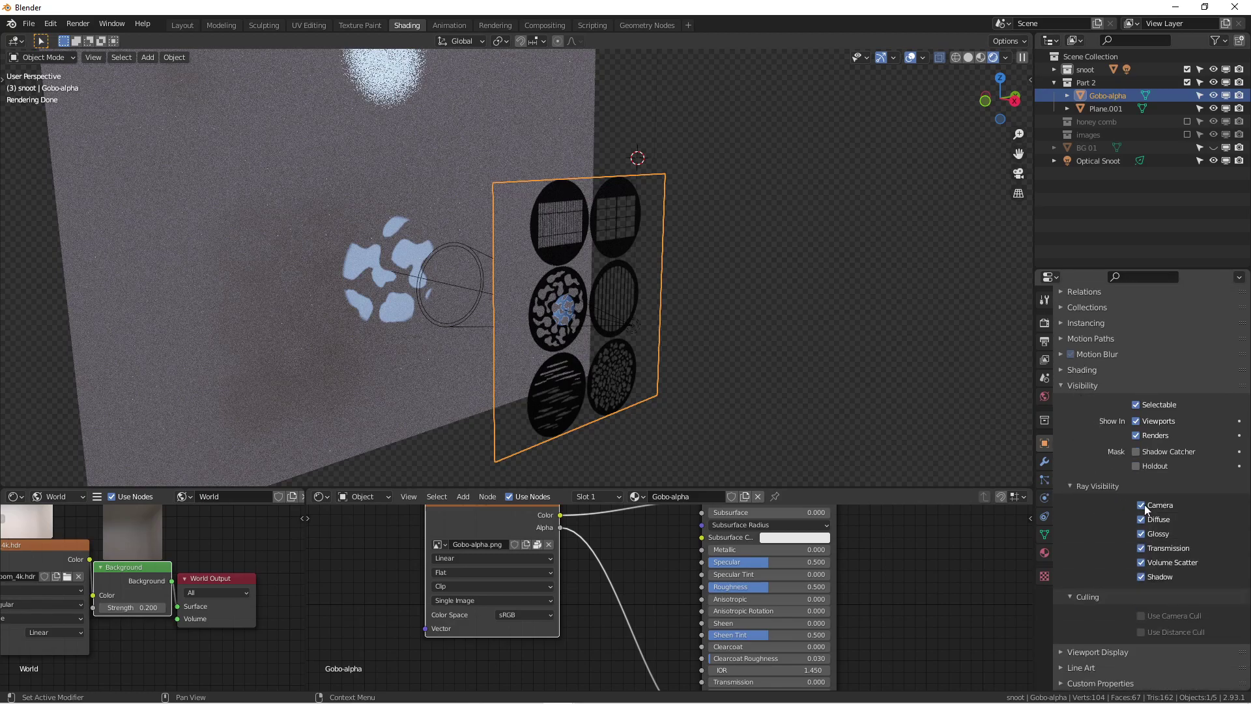
{"action": "left_click", "coordinate": [1141, 506]}
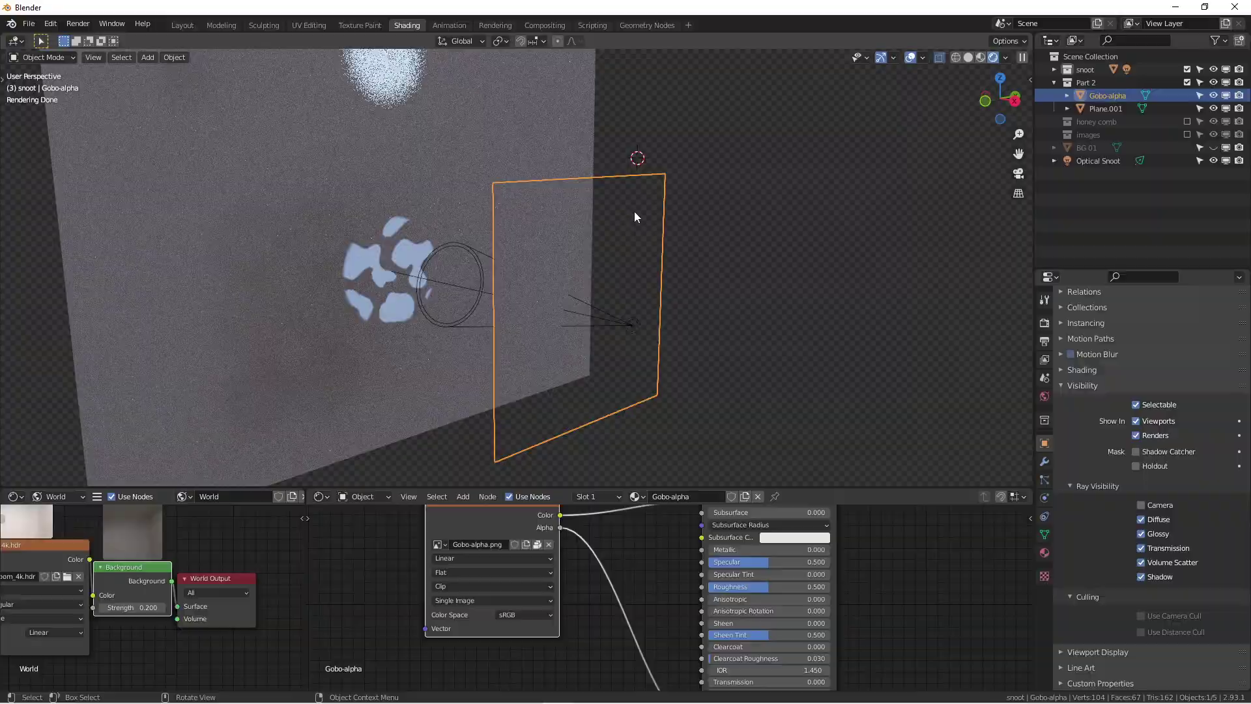
{"action": "middle_click_drag", "start_coordinate": [634, 212], "coordinate": [486, 264]}
Step: Select the Gobo-alpha plane in solid shading, then return to the rendered preview
{"action": "scroll", "coordinate": [326, 254], "scroll_direction": "up", "scroll_amount": 5}
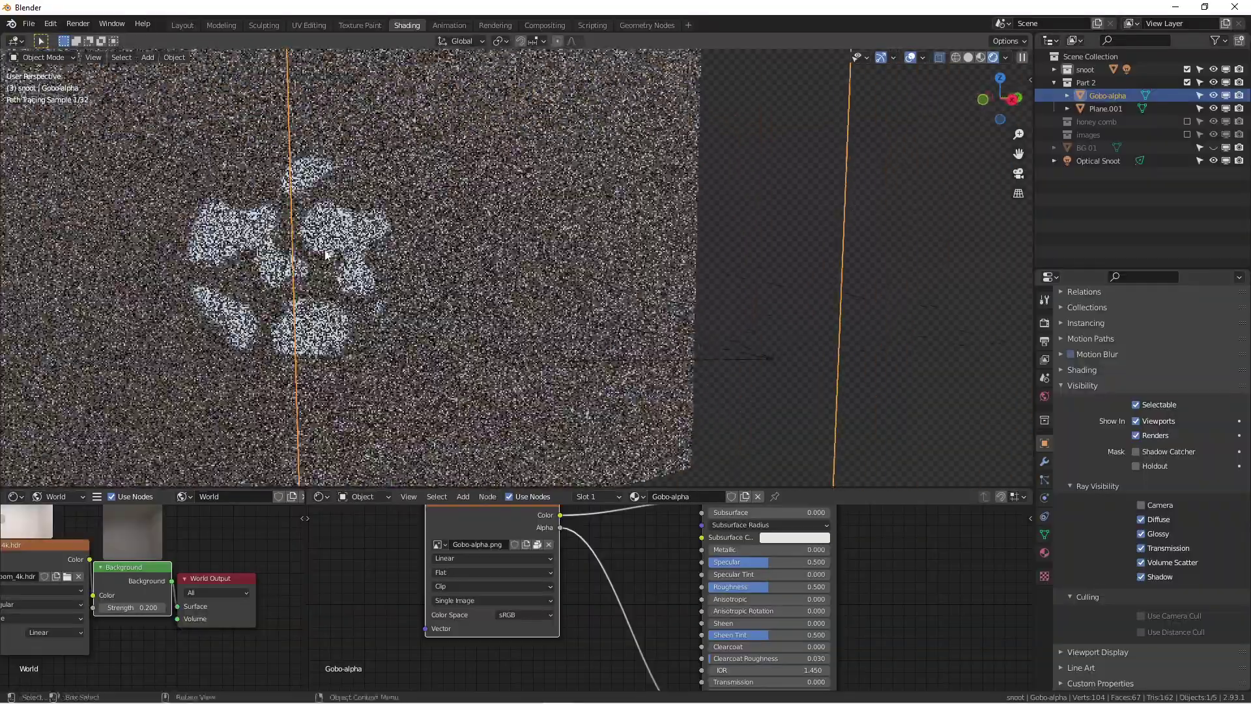
{"action": "left_click", "coordinate": [321, 253]}
{"action": "scroll", "coordinate": [306, 246], "scroll_direction": "down", "scroll_amount": 4}
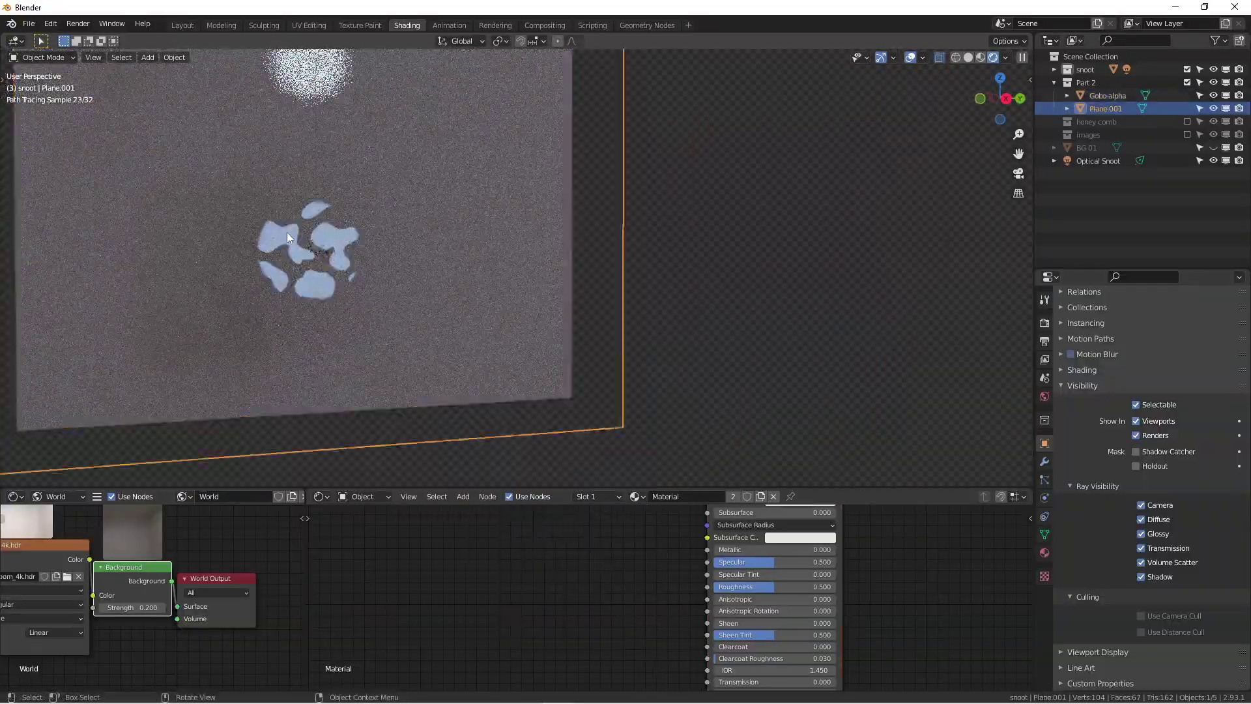
{"action": "scroll", "coordinate": [300, 242], "scroll_direction": "down", "scroll_amount": 2}
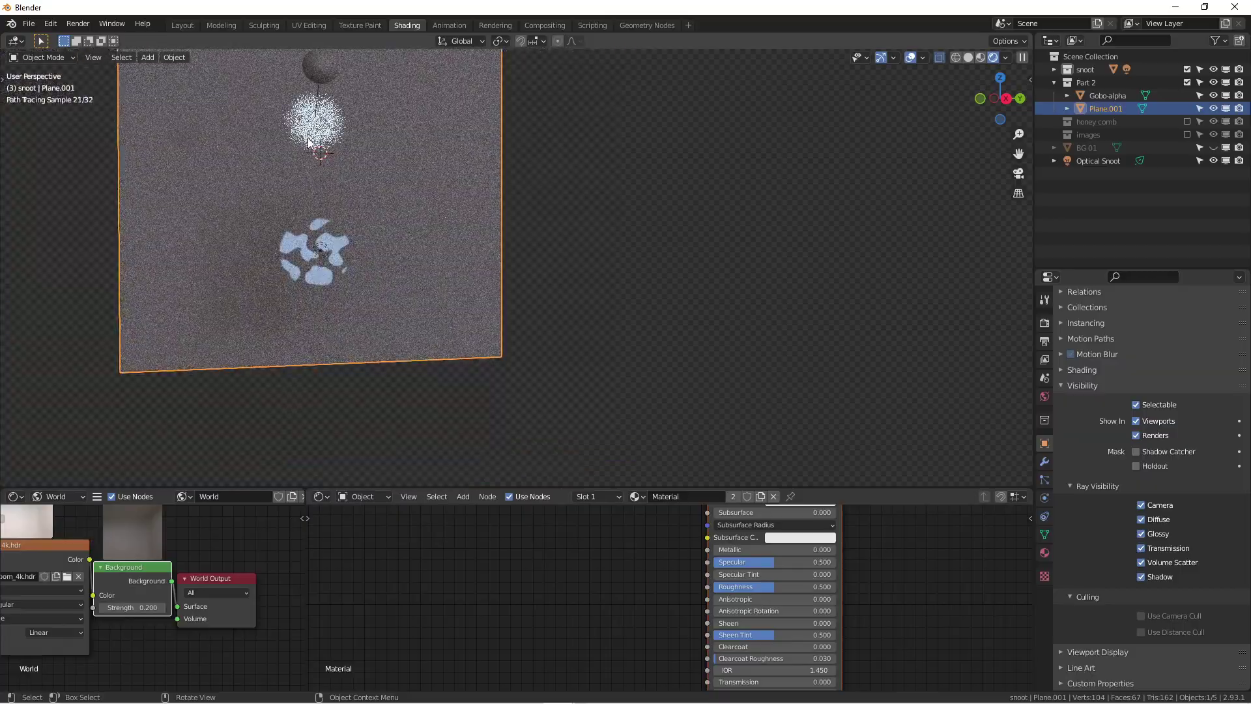
{"action": "mouse_move", "coordinate": [318, 261]}
{"action": "middle_mouse_down"}
{"action": "mouse_move", "coordinate": [318, 244]}
{"action": "mouse_move", "coordinate": [467, 271]}
{"action": "middle_mouse_up"}
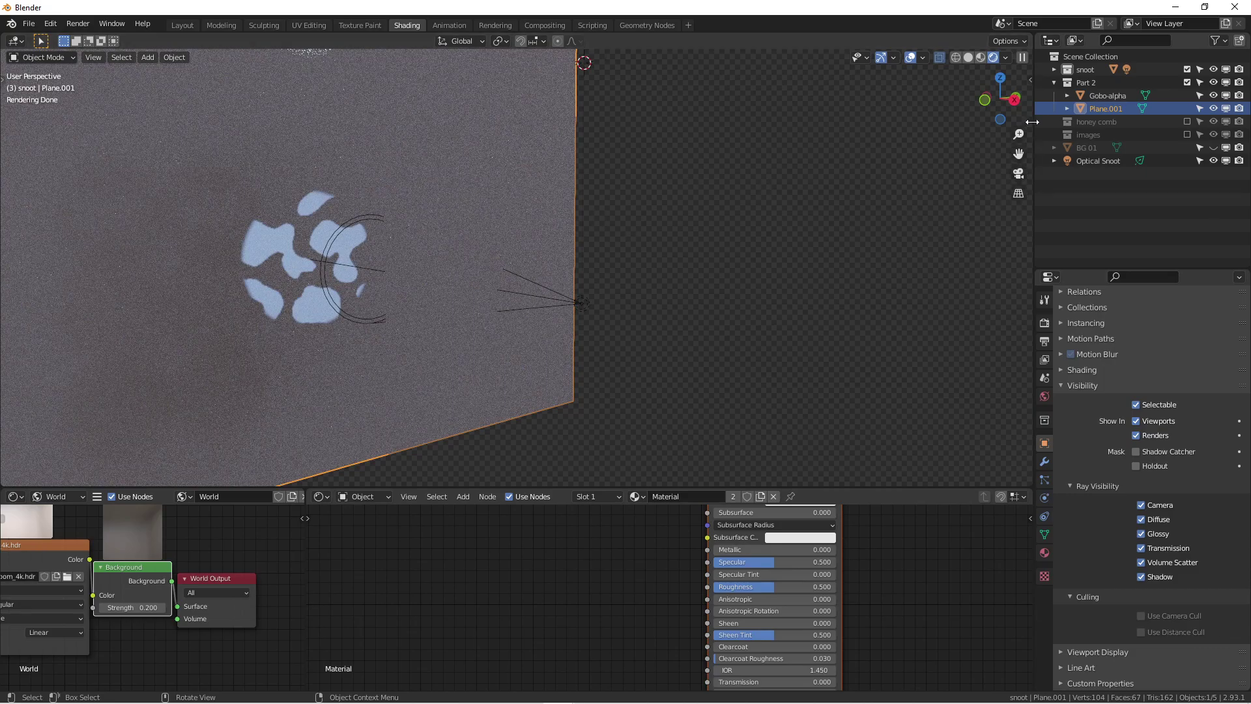
{"action": "left_click", "coordinate": [969, 57]}
{"action": "middle_click_drag", "start_coordinate": [503, 268], "coordinate": [584, 276]}
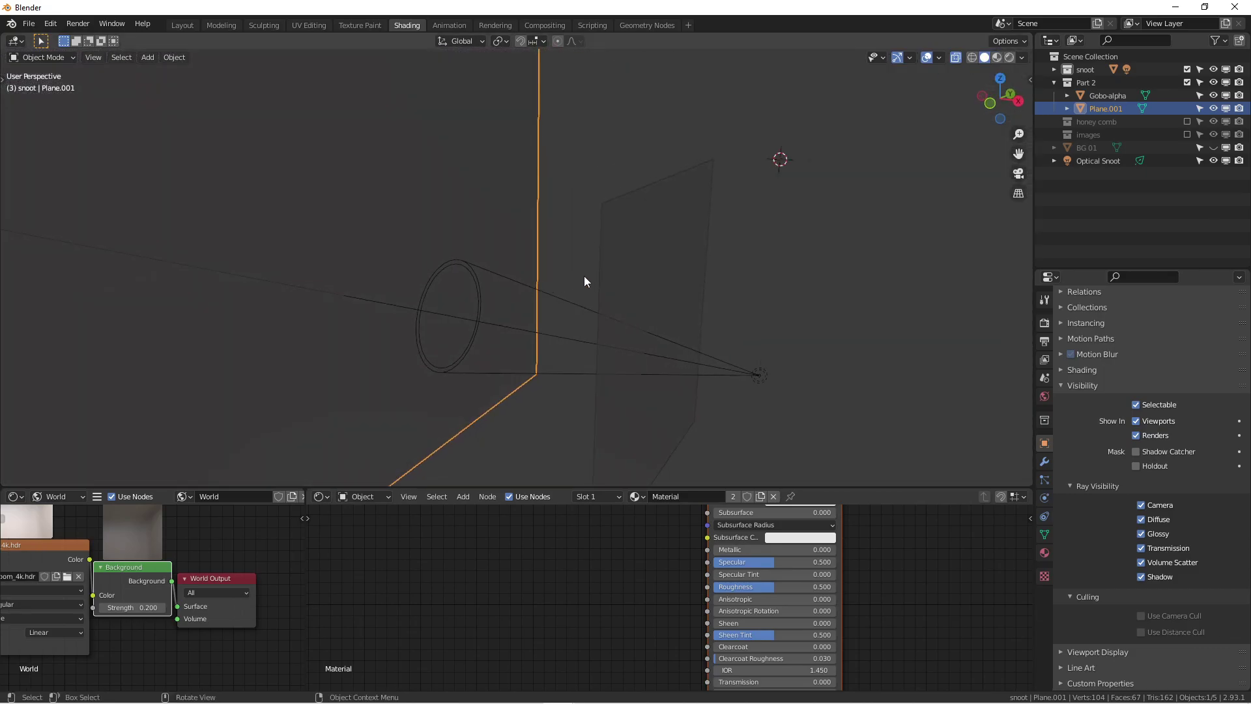
{"action": "left_click", "coordinate": [659, 266]}
{"action": "mouse_move", "coordinate": [659, 264]}
{"action": "middle_mouse_down"}
{"action": "mouse_move", "coordinate": [578, 249]}
{"action": "mouse_move", "coordinate": [428, 276]}
{"action": "mouse_move", "coordinate": [439, 272]}
{"action": "middle_mouse_up"}
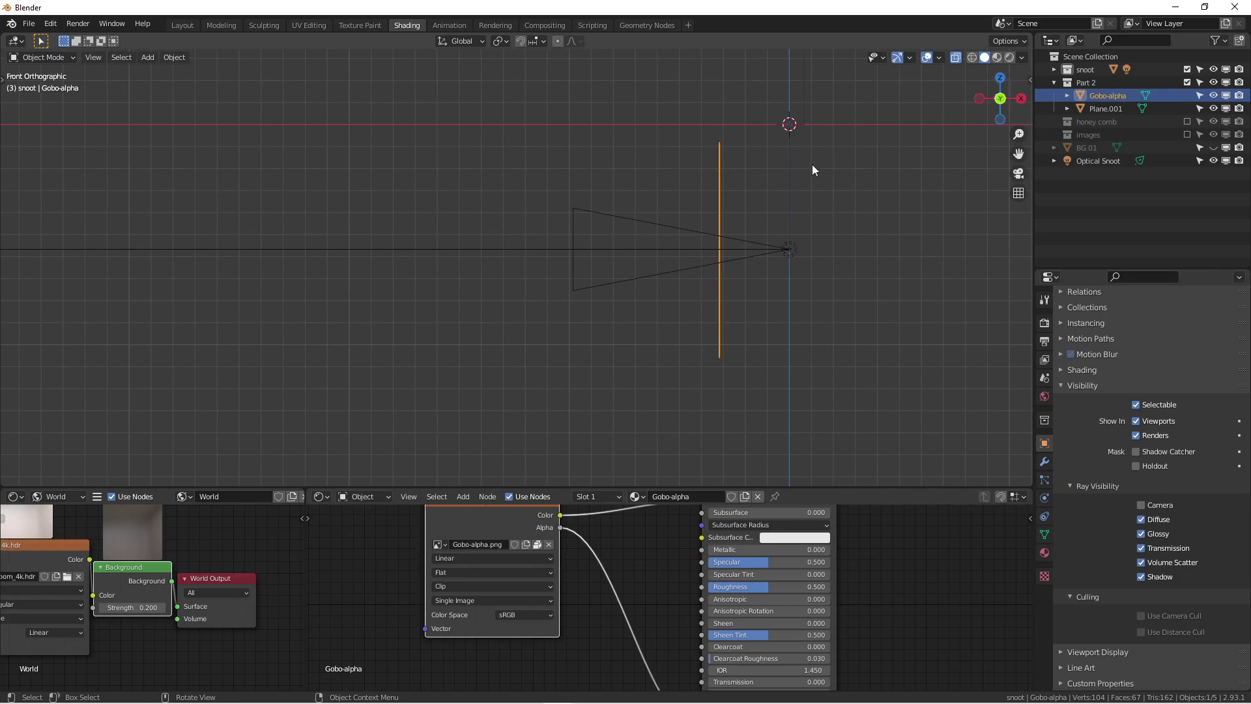
{"action": "middle_click_drag", "start_coordinate": [812, 169], "coordinate": [642, 188]}
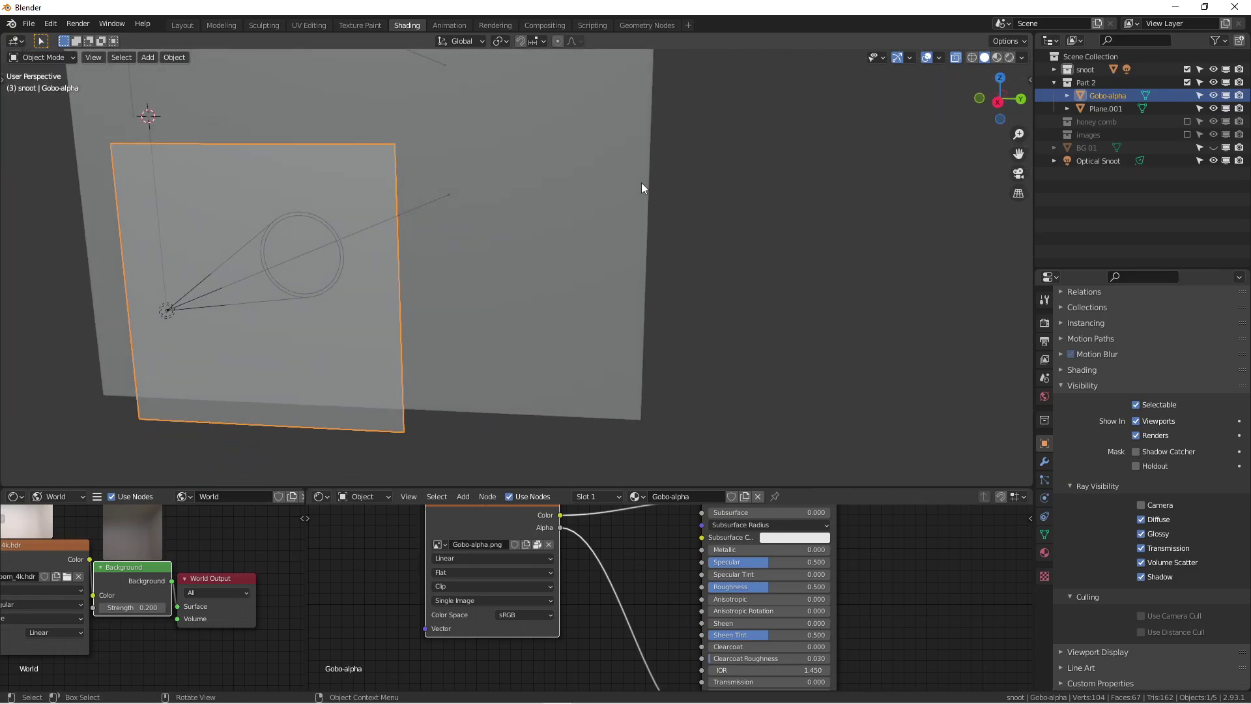
{"action": "left_click", "coordinate": [1007, 58]}
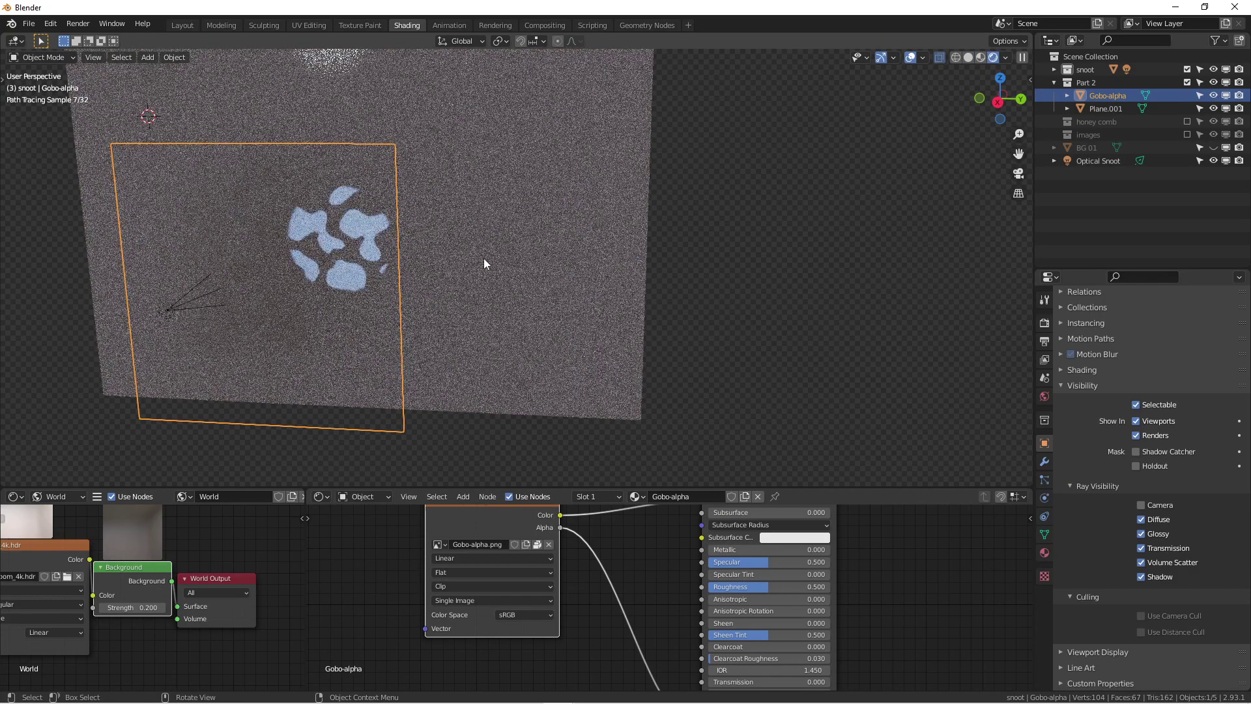
Step: In Right Ortho view, move the Gobo-alpha plane to Y -3.6665 m so its striped disc lands below the snoot
{"action": "key", "text": "KP_3"}
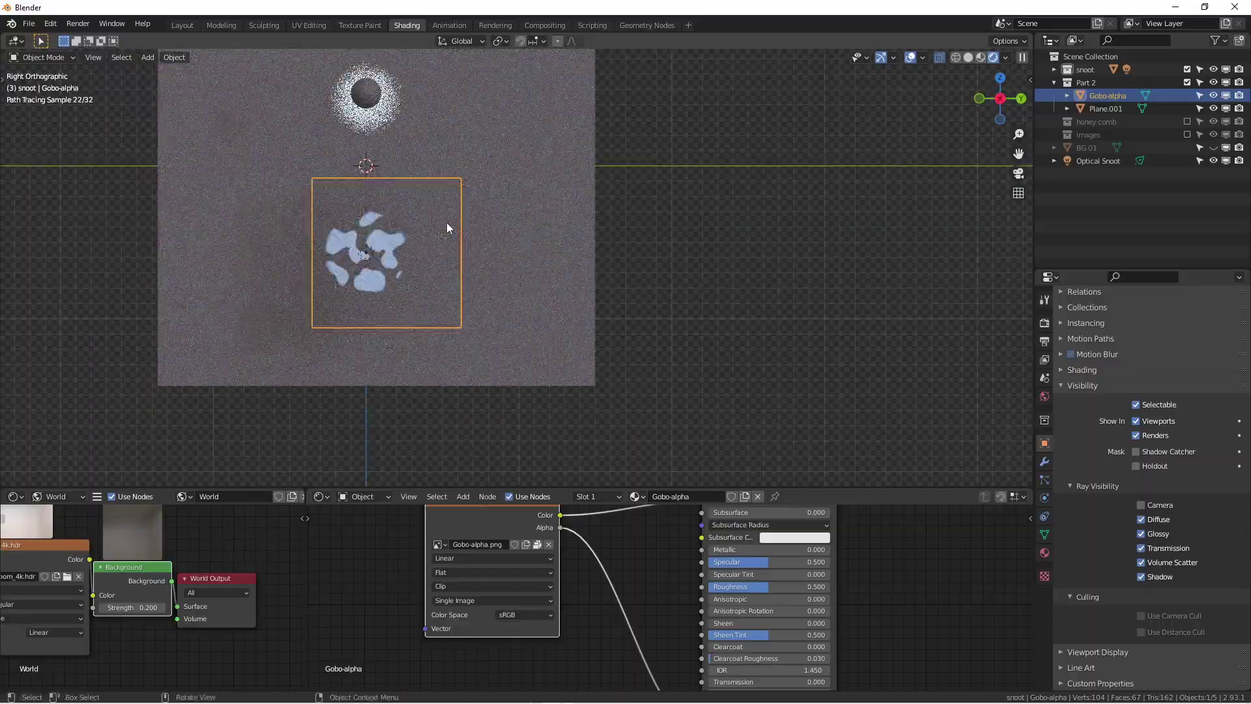
{"action": "middle_click_drag", "start_coordinate": [447, 221], "coordinate": [558, 271], "text": "shift"}
{"action": "key", "text": "g"}
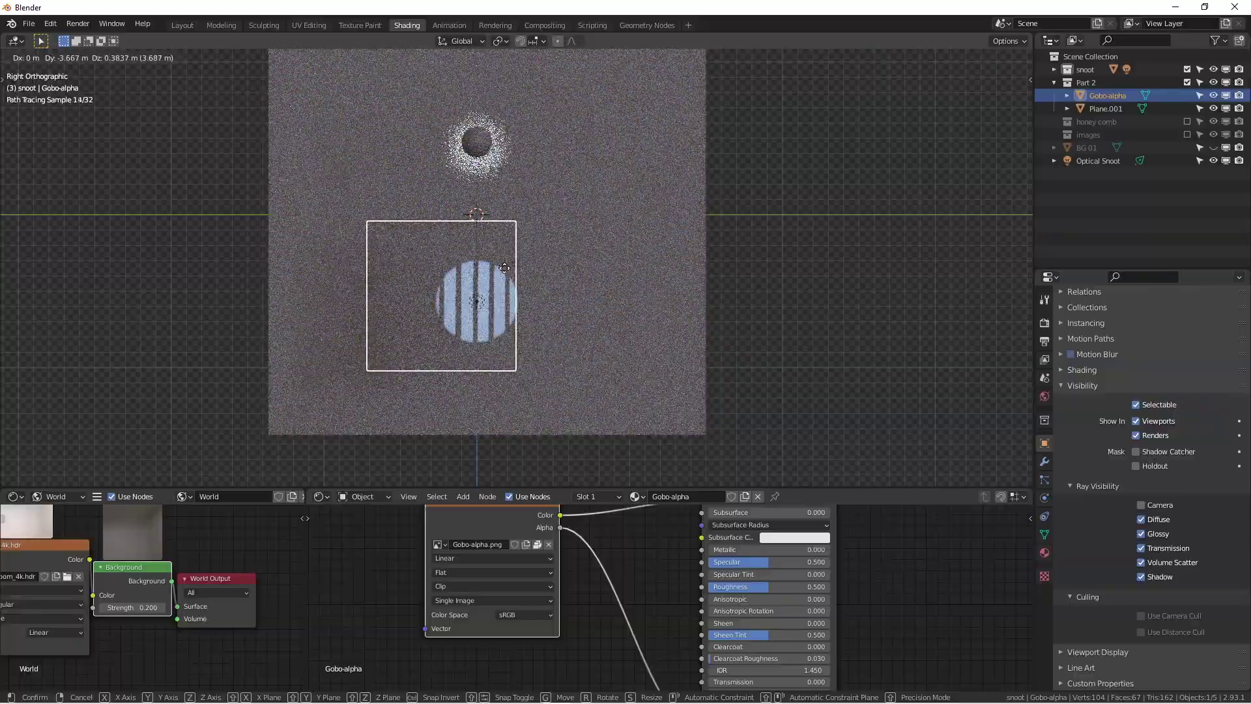
{"action": "left_click", "coordinate": [521, 282]}
{"action": "scroll", "coordinate": [529, 283], "scroll_direction": "up", "scroll_amount": 3}
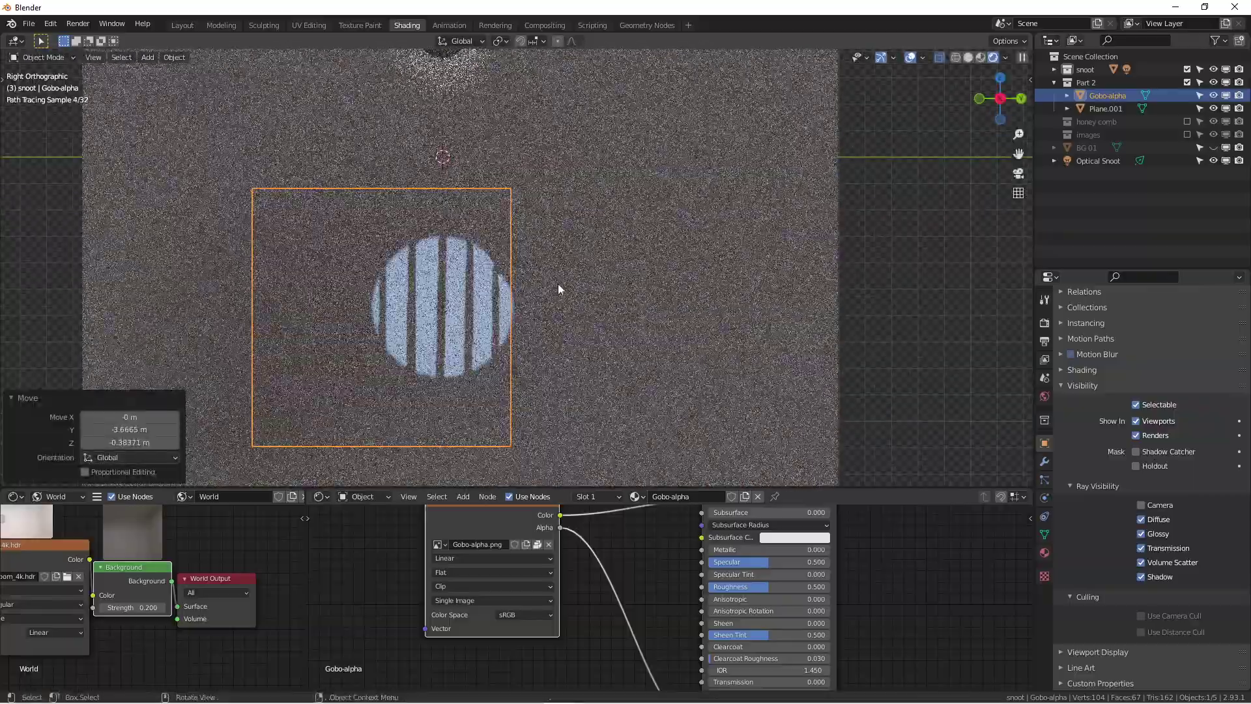
{"action": "scroll", "coordinate": [602, 273], "scroll_direction": "down", "scroll_amount": 3}
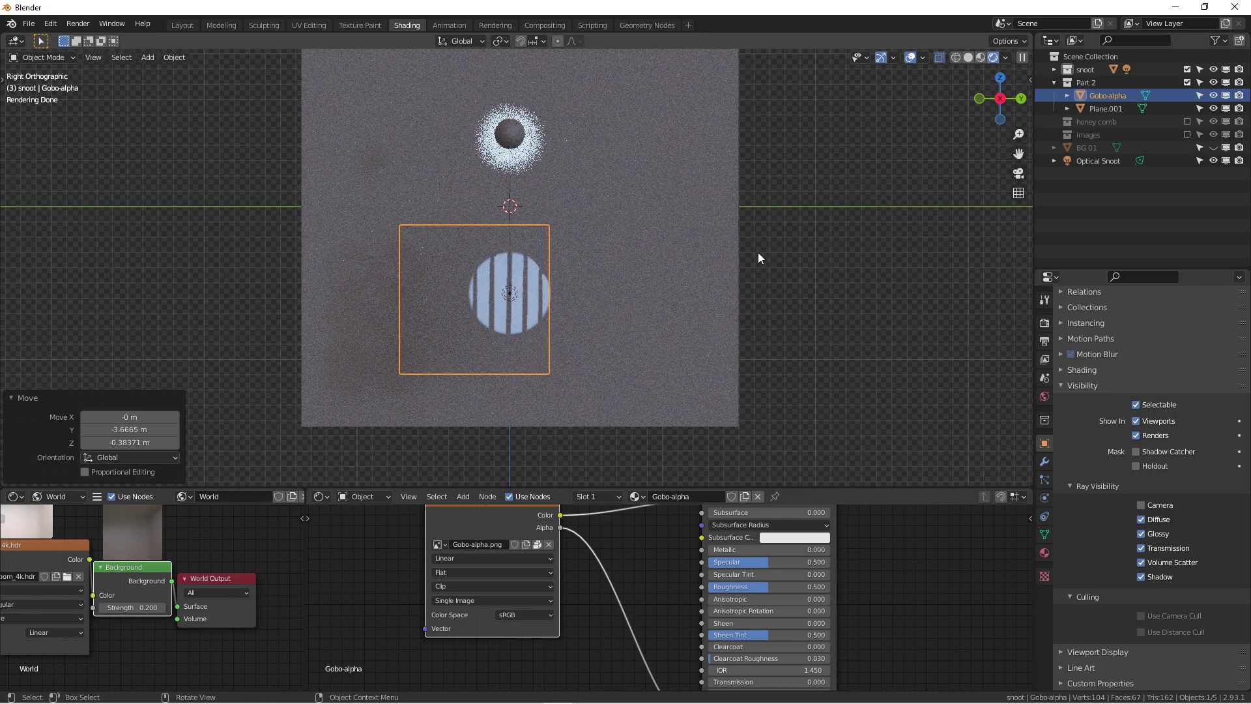
{"action": "scroll", "coordinate": [772, 245], "scroll_direction": "down", "scroll_amount": 2}
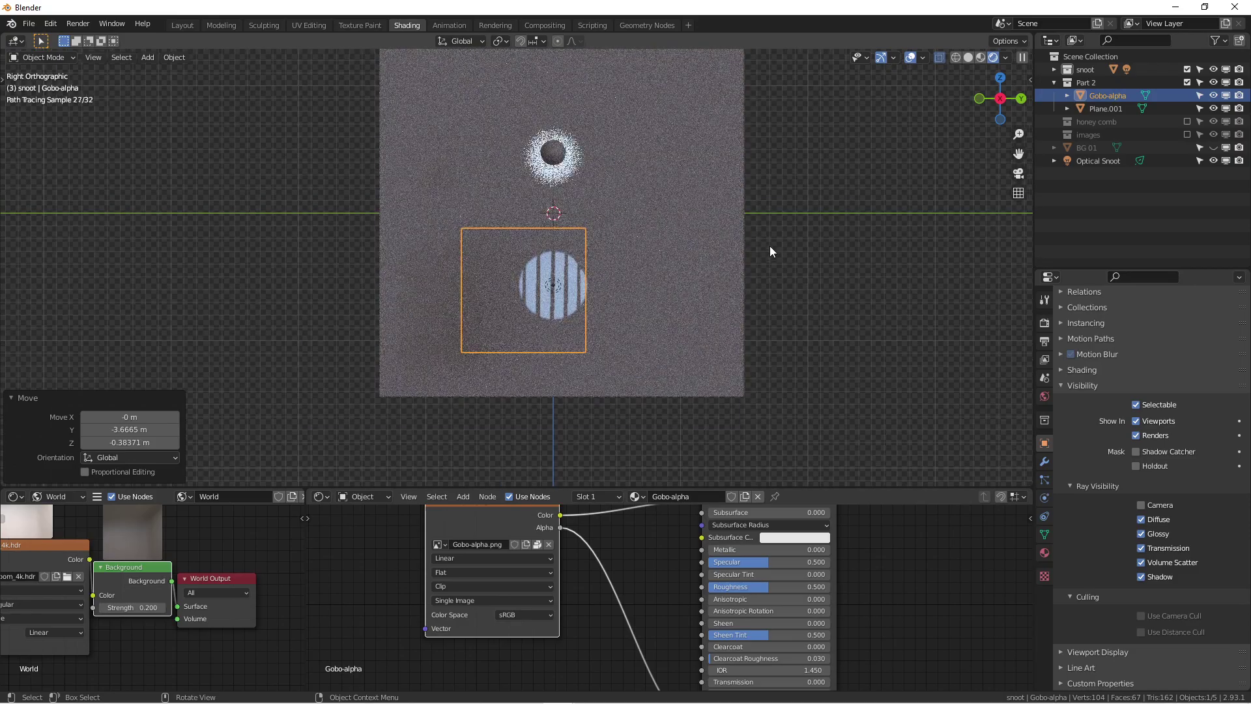
{"action": "middle_click_drag", "start_coordinate": [769, 245], "coordinate": [754, 275], "text": "shift"}
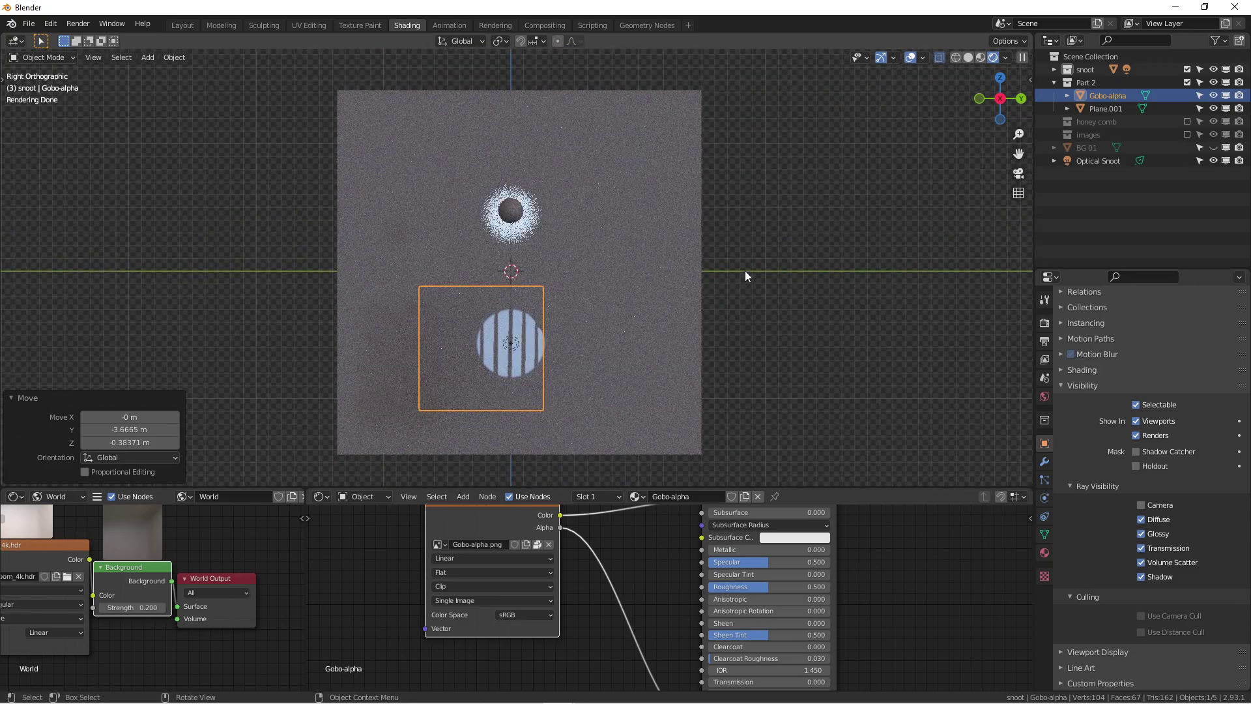
{"action": "left_click", "coordinate": [766, 299]}
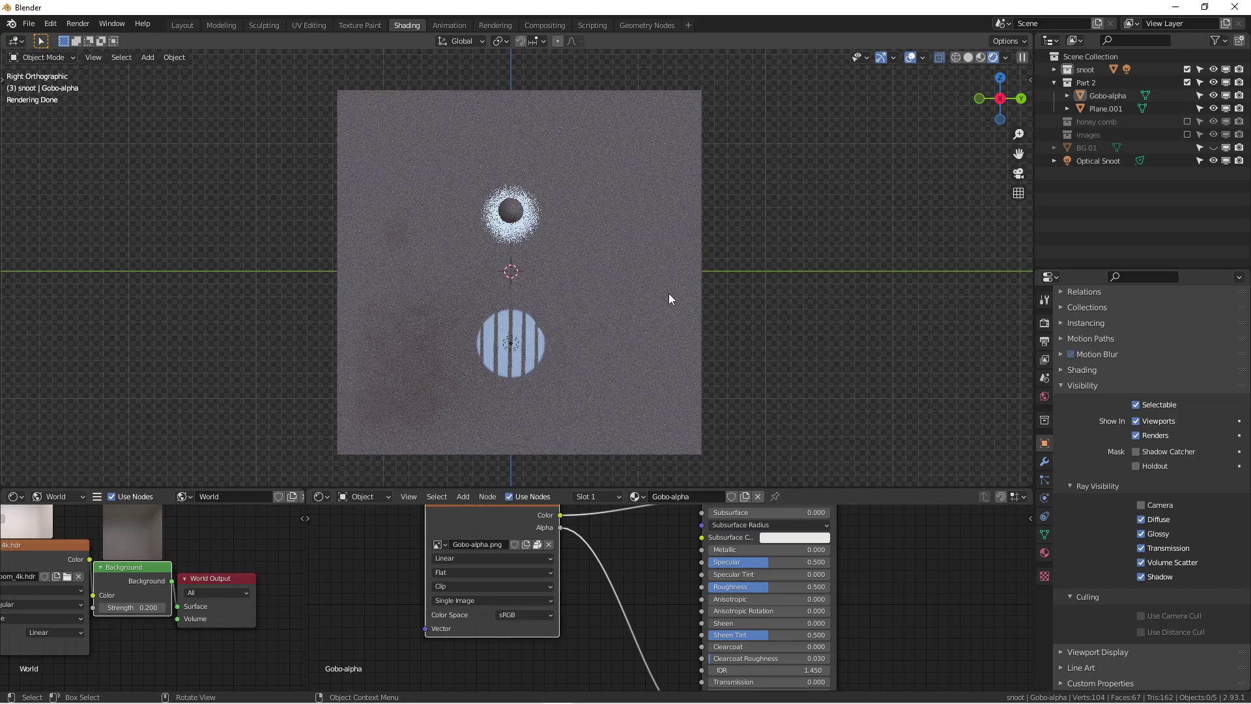
{"action": "mouse_move", "coordinate": [705, 300]}
{"action": "middle_mouse_down"}
{"action": "mouse_move", "coordinate": [744, 313]}
{"action": "mouse_move", "coordinate": [699, 332]}
{"action": "mouse_move", "coordinate": [636, 334]}
{"action": "mouse_move", "coordinate": [696, 322]}
{"action": "mouse_move", "coordinate": [676, 330]}
{"action": "mouse_move", "coordinate": [617, 292]}
{"action": "mouse_move", "coordinate": [585, 290]}
{"action": "middle_mouse_up"}
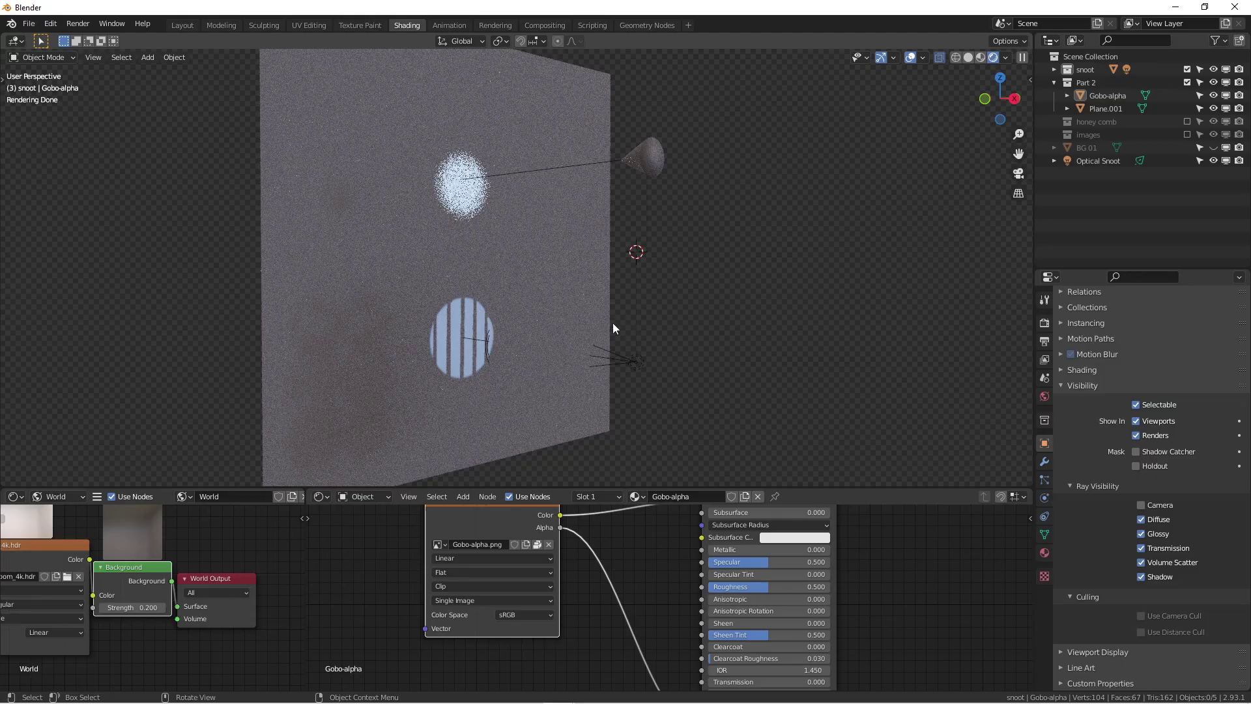
{"action": "mouse_move", "coordinate": [612, 322]}
{"action": "middle_mouse_down"}
{"action": "mouse_move", "coordinate": [694, 326]}
{"action": "mouse_move", "coordinate": [576, 303]}
{"action": "mouse_move", "coordinate": [519, 308]}
{"action": "middle_mouse_up"}
{"action": "key", "text": "KP_3"}
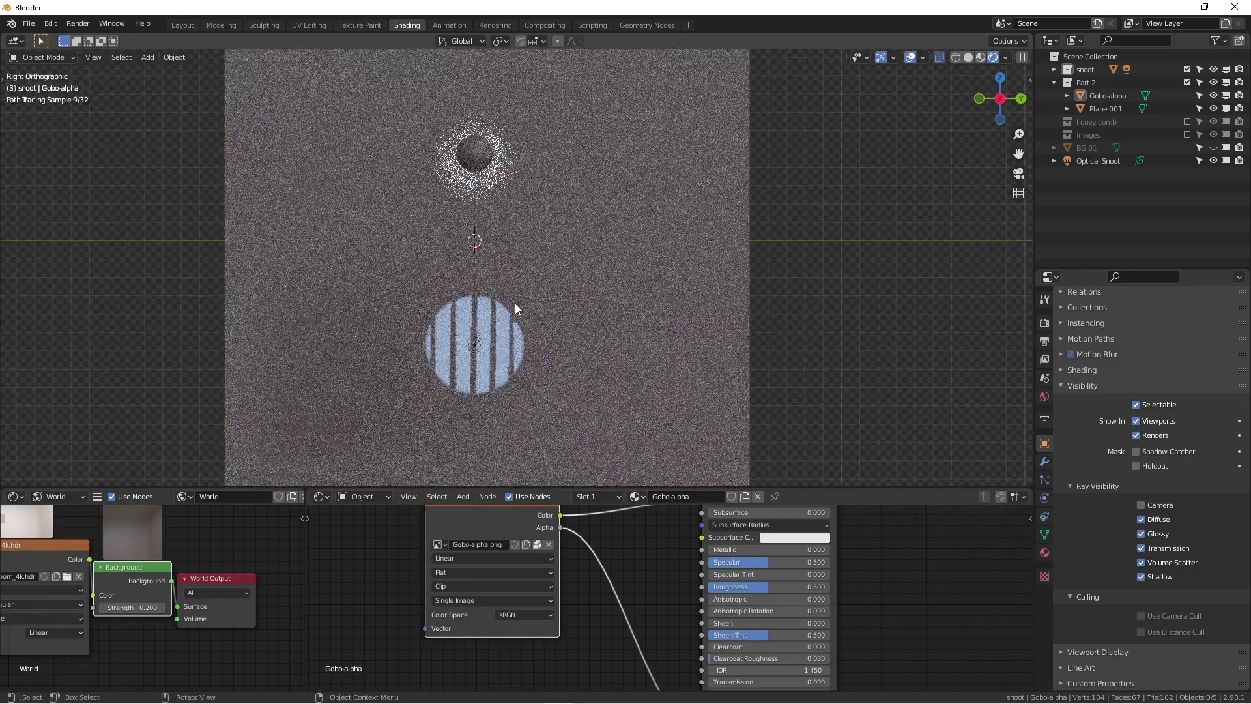
{"action": "scroll", "coordinate": [537, 291], "scroll_direction": "up", "scroll_amount": 1}
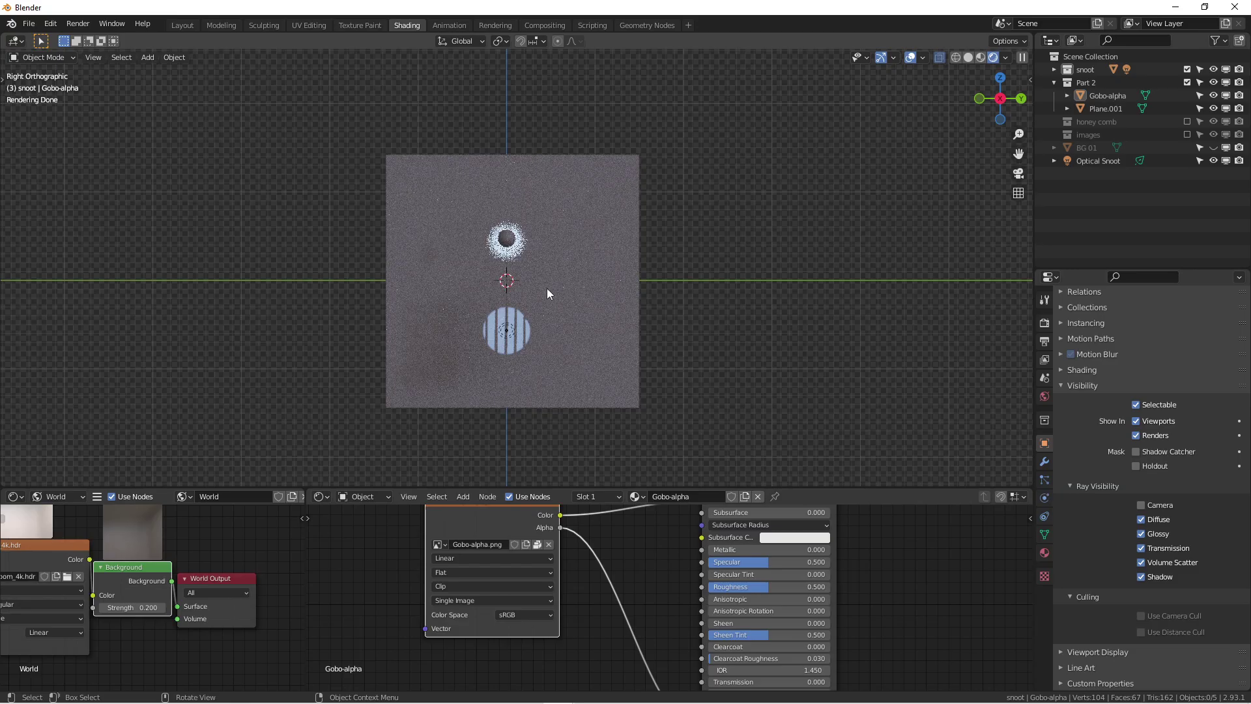
{"action": "scroll", "coordinate": [546, 289], "scroll_direction": "up", "scroll_amount": 3}
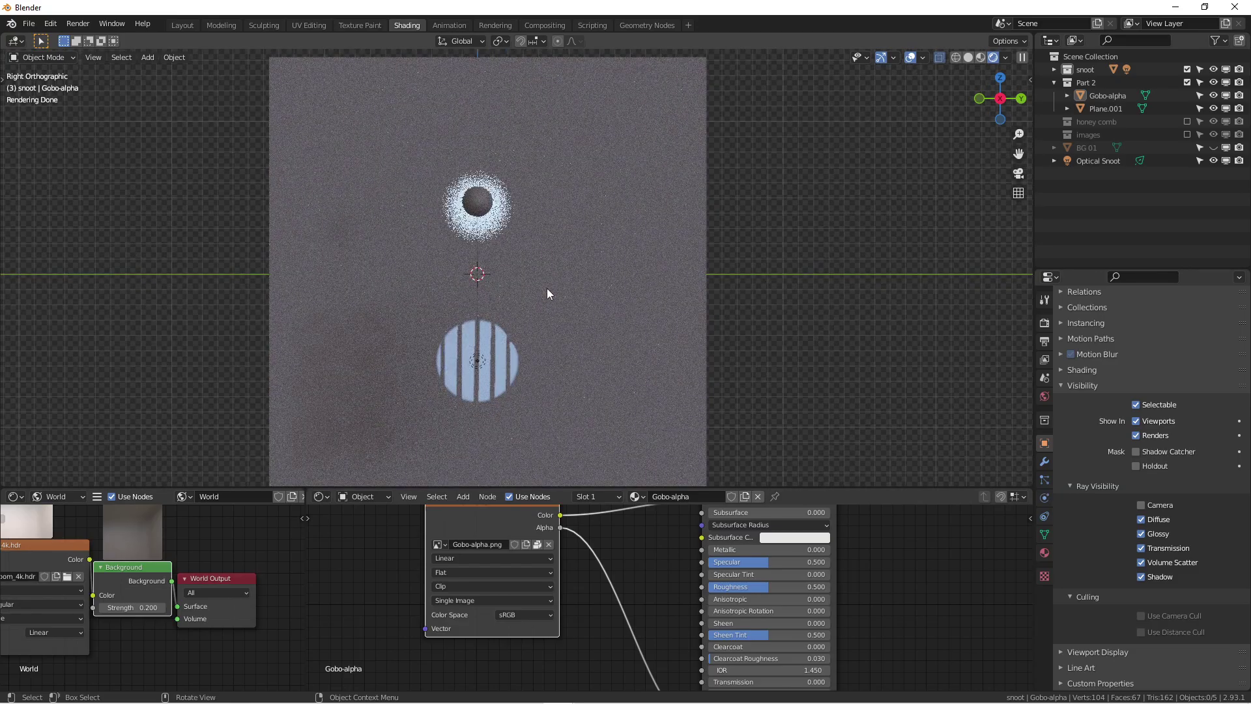
{"action": "scroll", "coordinate": [546, 288], "scroll_direction": "down", "scroll_amount": 1}
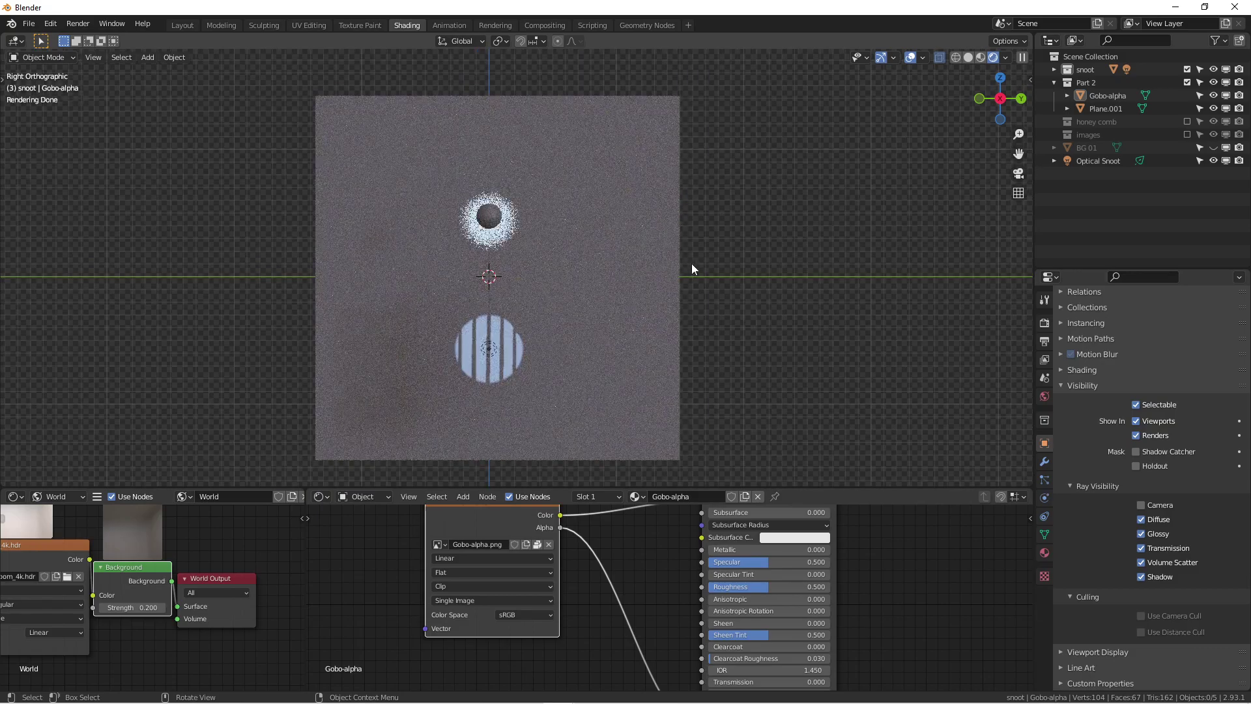